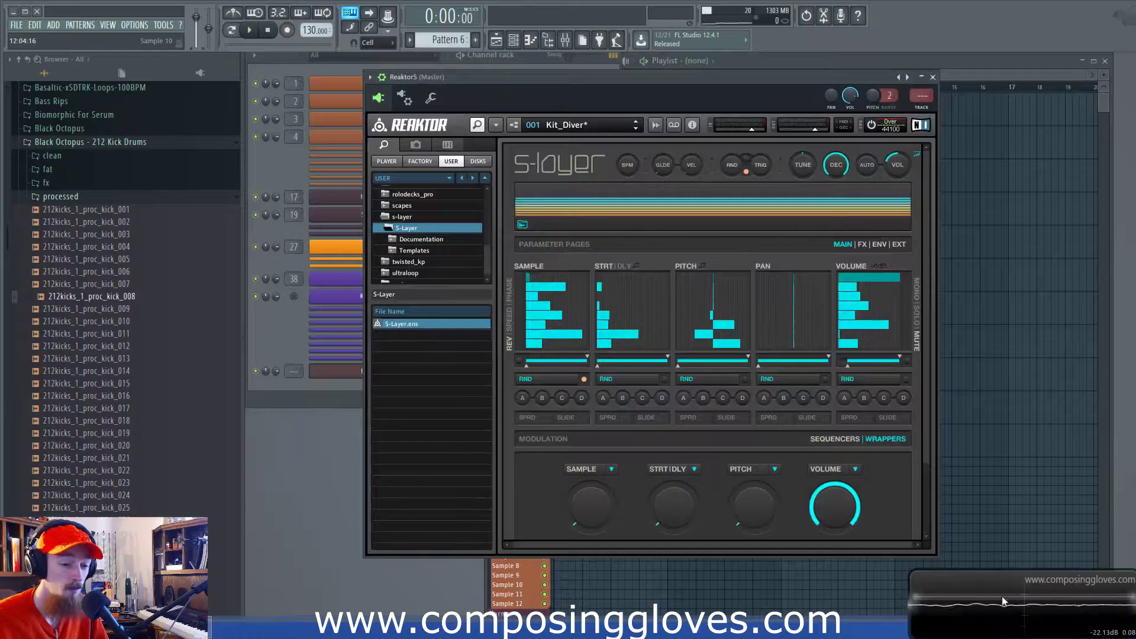
# Step: Reposition the Reaktor window and briefly show and hide the sample map editor beneath the S-Layer panel
pyautogui.moveTo(713, 81); pyautogui.dragTo(667, 68)
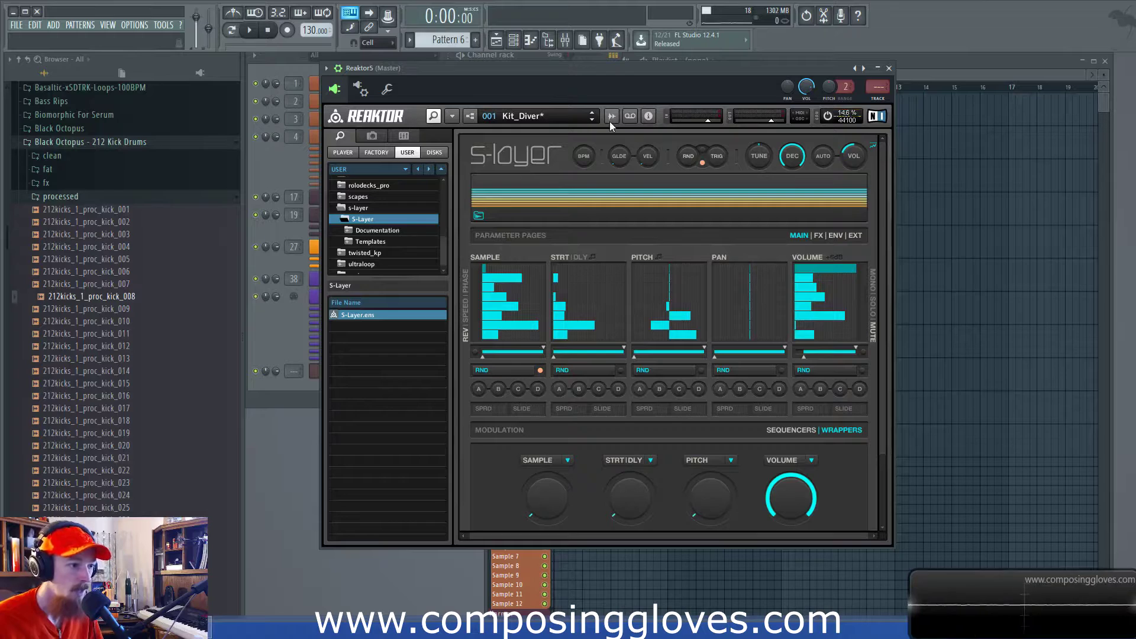
pyautogui.click(625, 115)
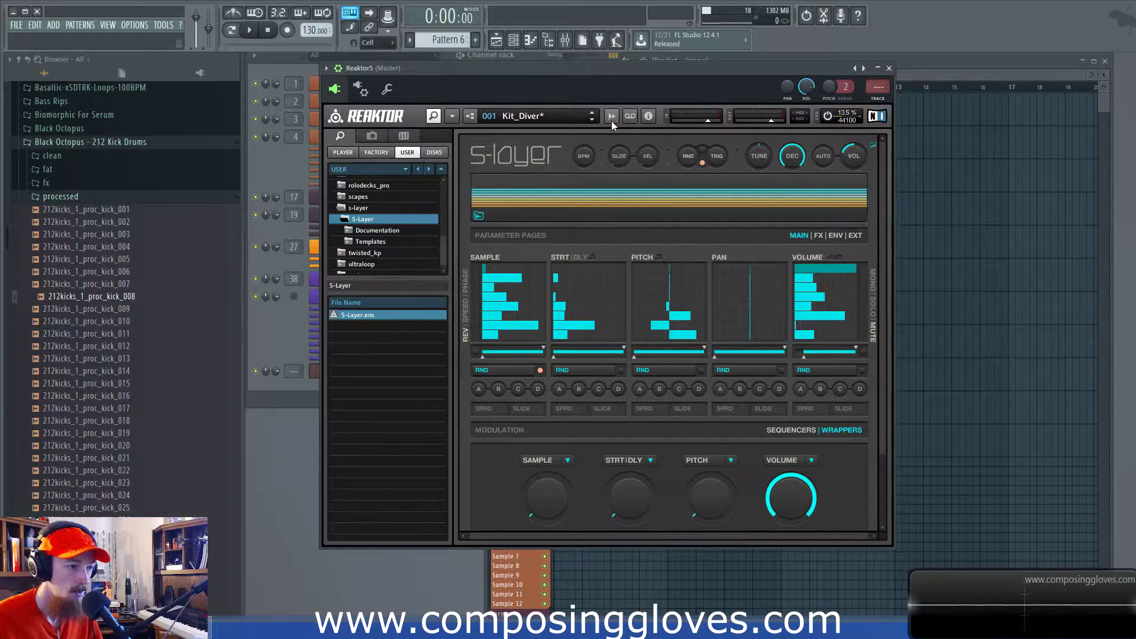
pyautogui.click(680, 116)
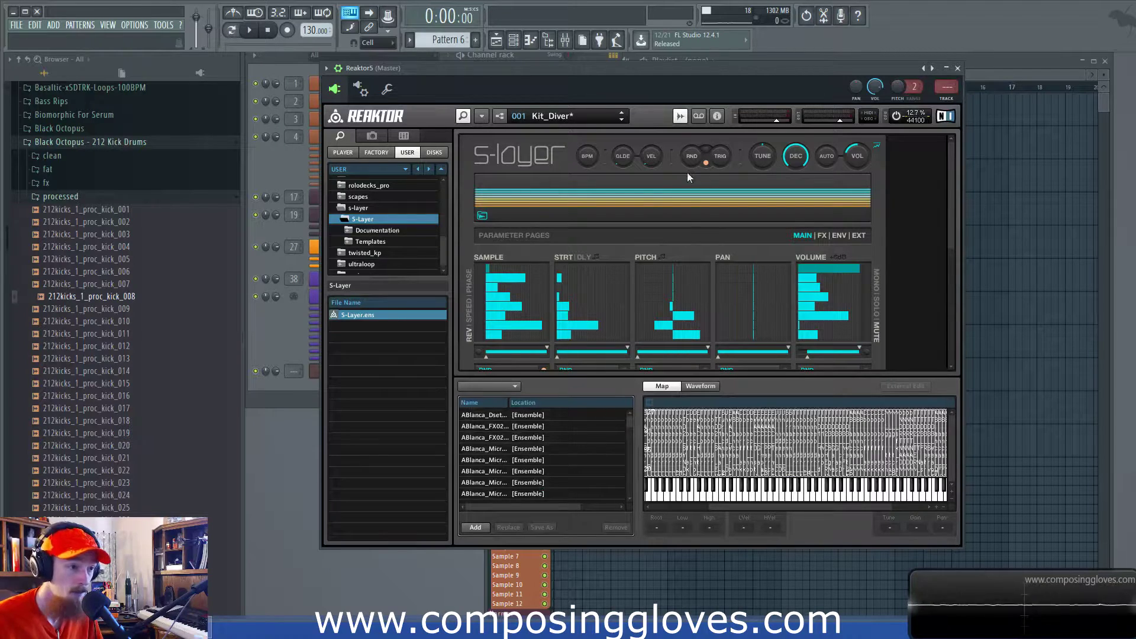
pyautogui.click(681, 117)
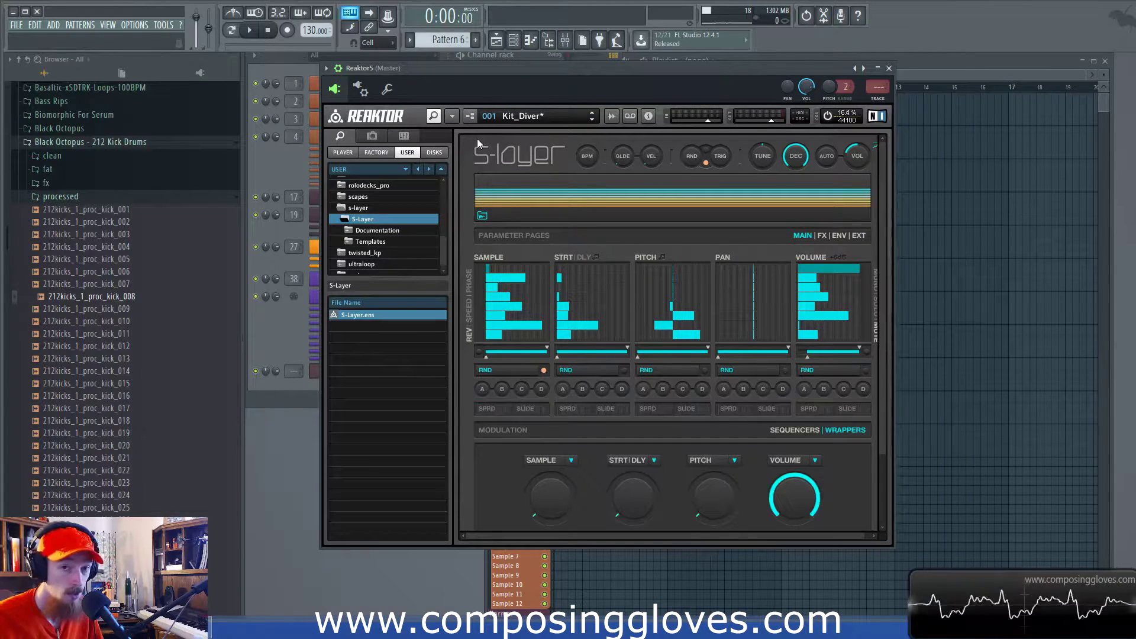
# Step: Enter edit mode, review the sample display's options for opening or importing a sample map, and leave edit mode
pyautogui.click(472, 118)
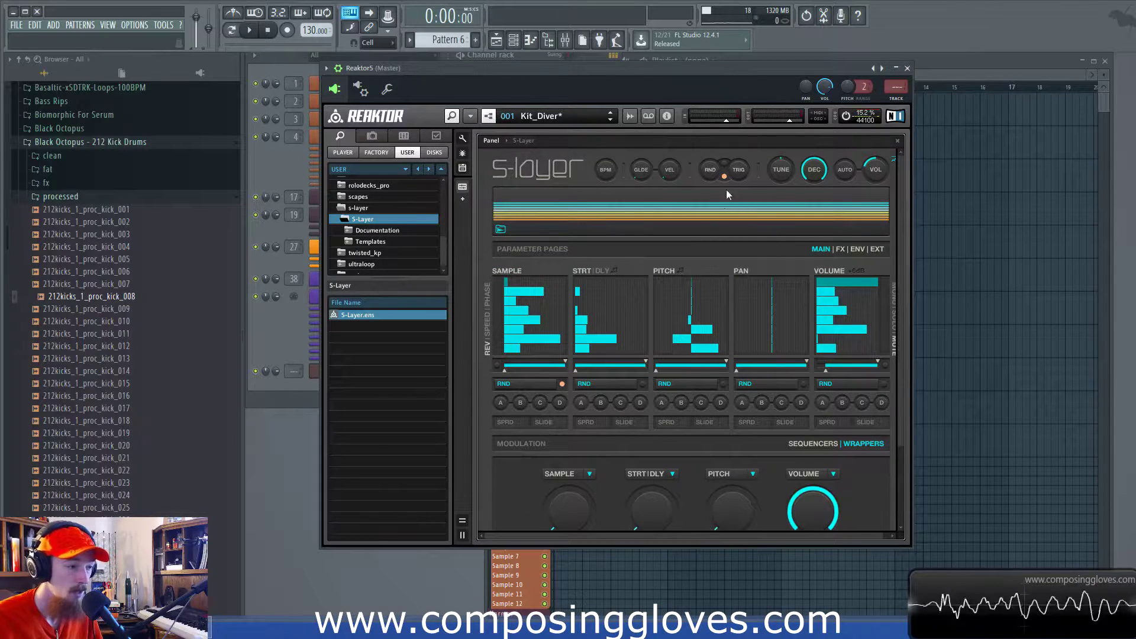
pyautogui.rightClick(499, 234)
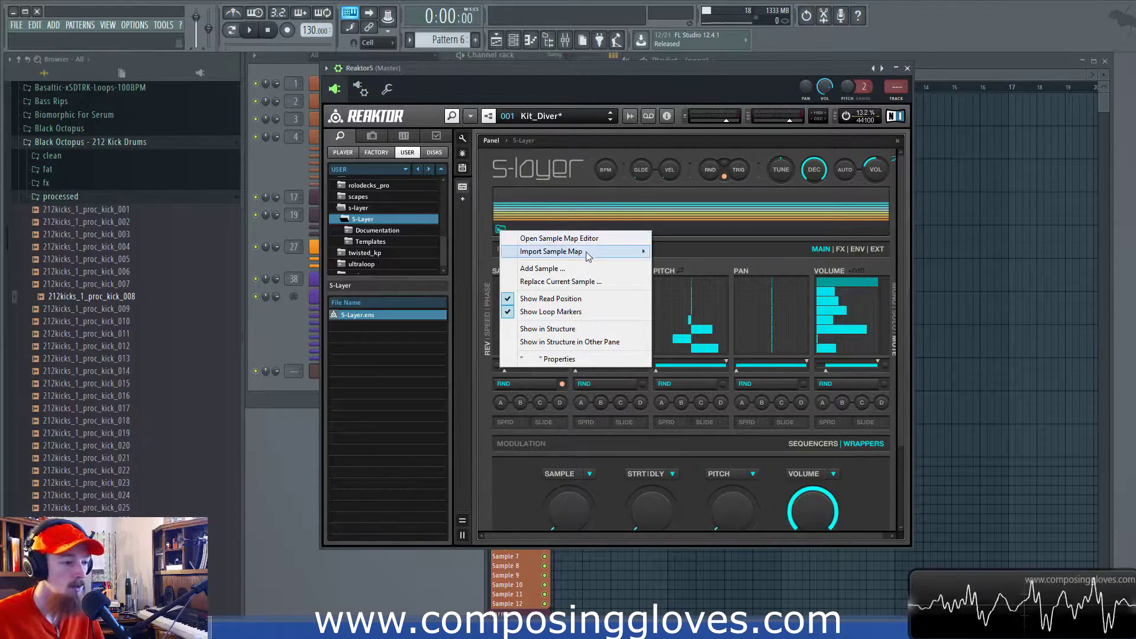
pyautogui.moveTo(645, 253)
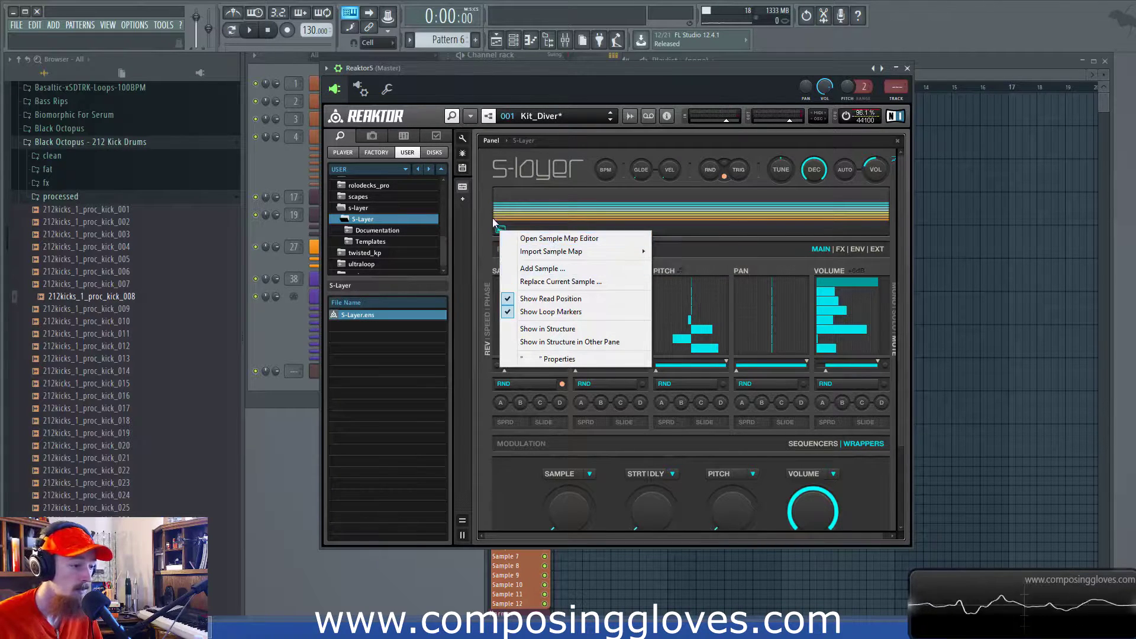
pyautogui.click(707, 217)
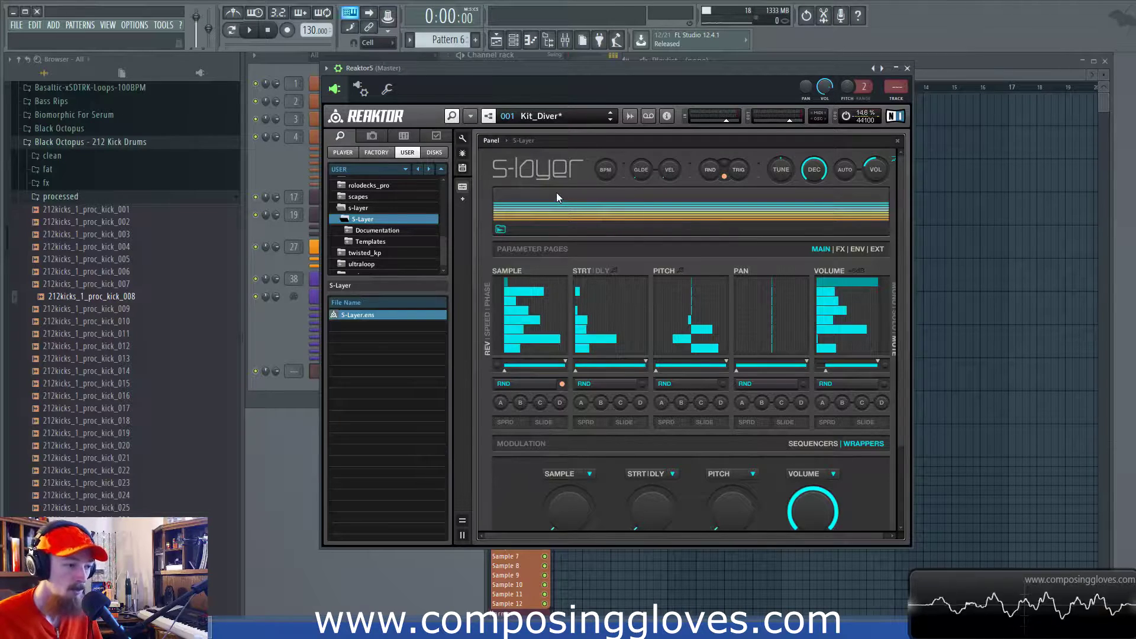
pyautogui.click(487, 117)
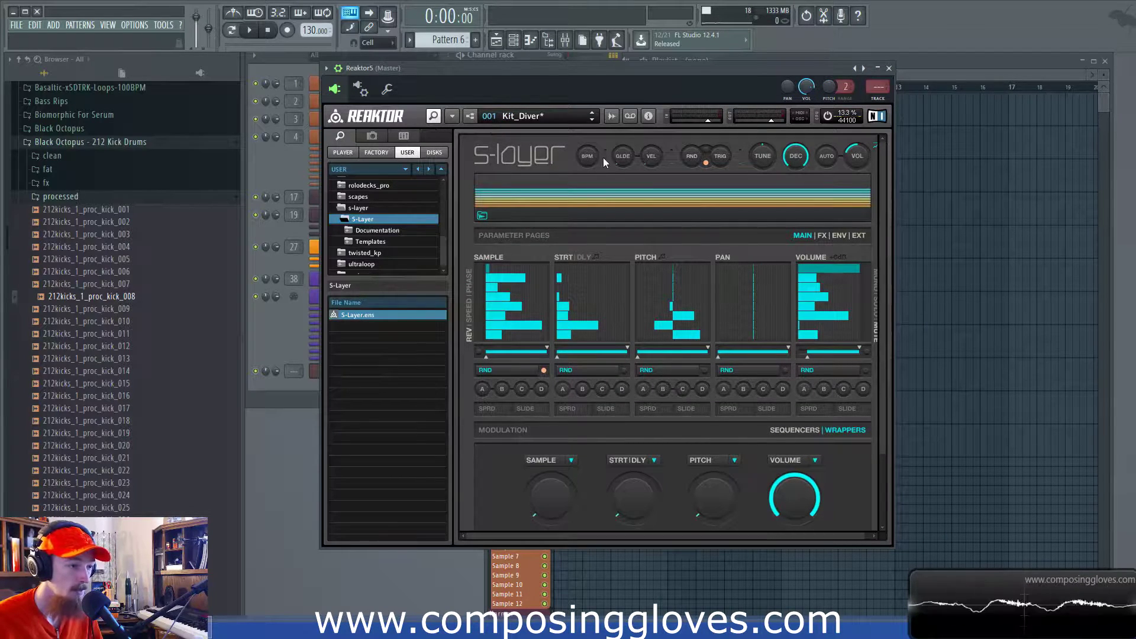
# Step: Open the sample map editor and remove all existing samples from the S-Layer map
pyautogui.press('F7')
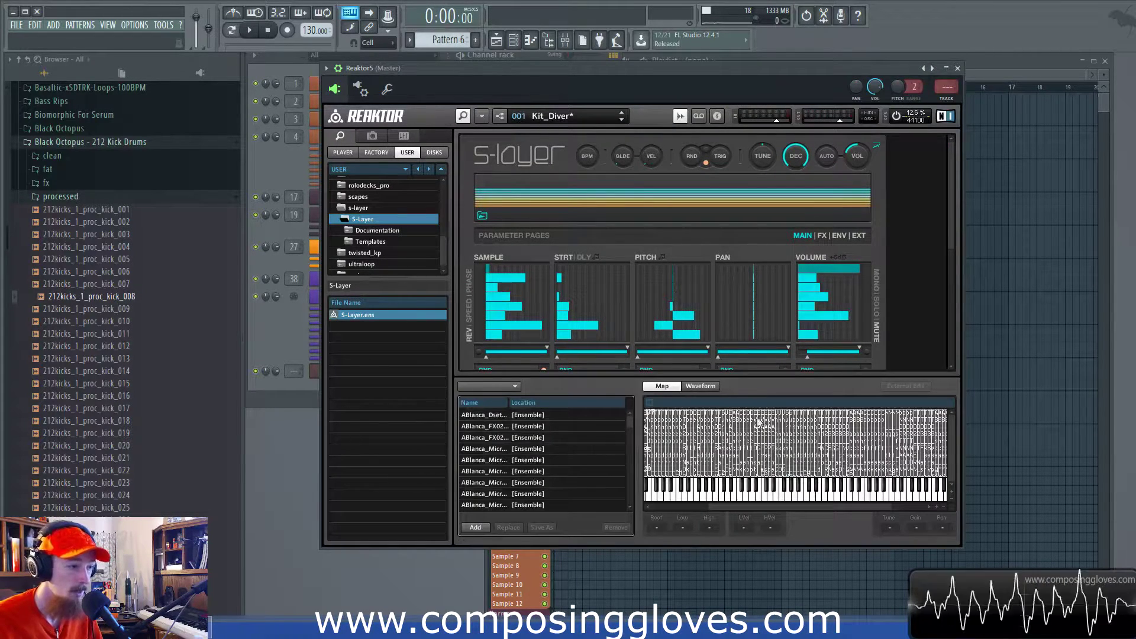
pyautogui.scroll(-9, 619, 120)
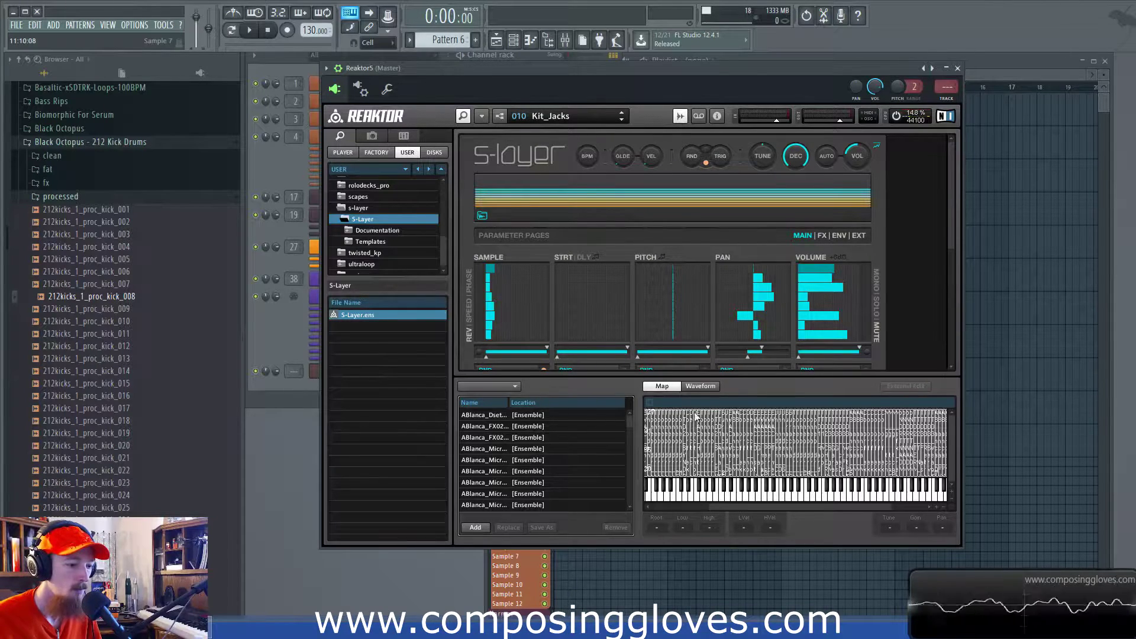
pyautogui.click(776, 436)
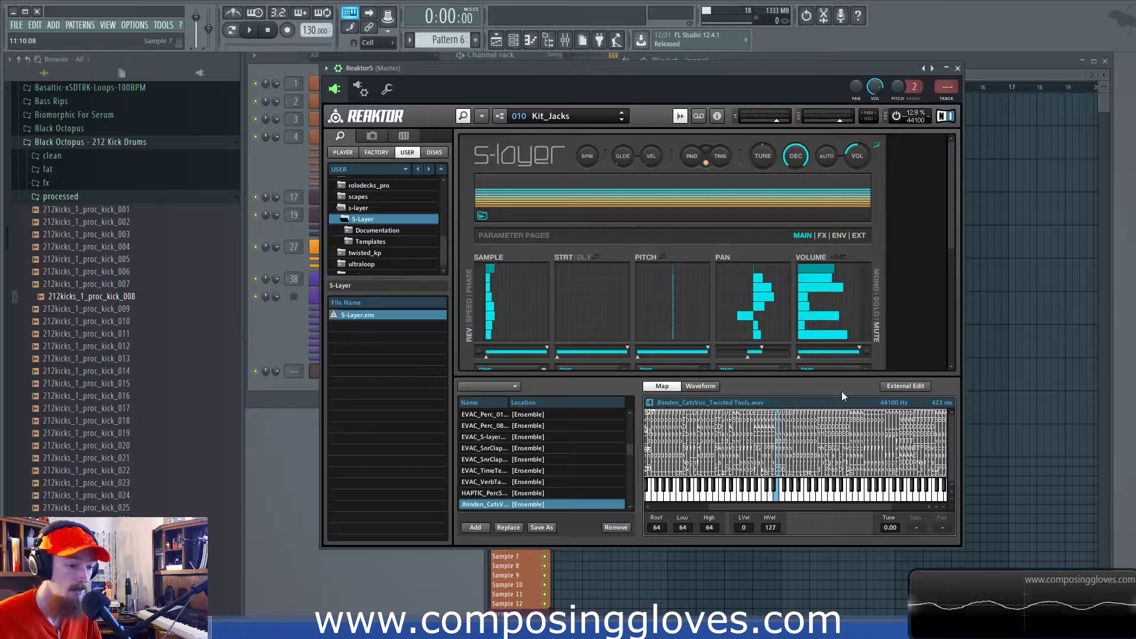
pyautogui.hotkey('ctrl', 'a')
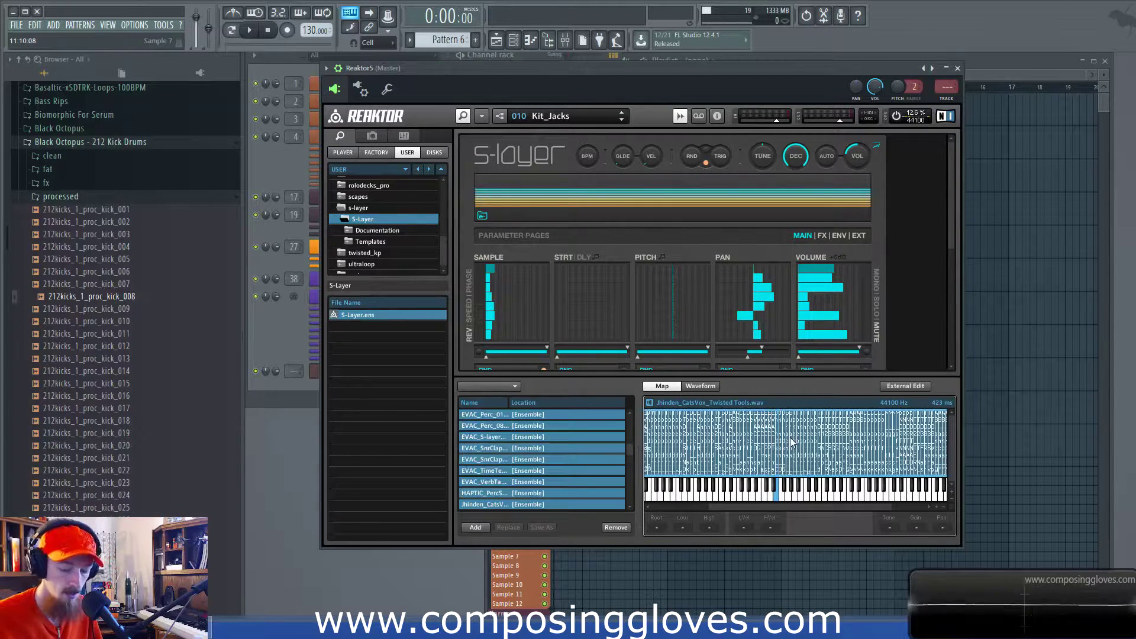
pyautogui.press('Delete')
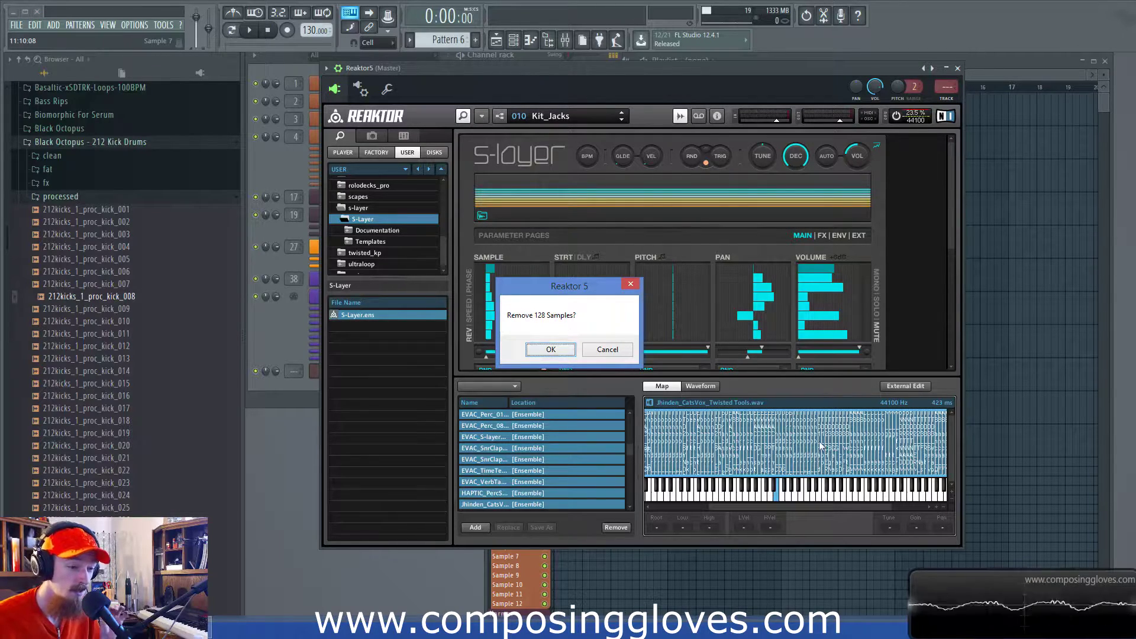
pyautogui.click(557, 350)
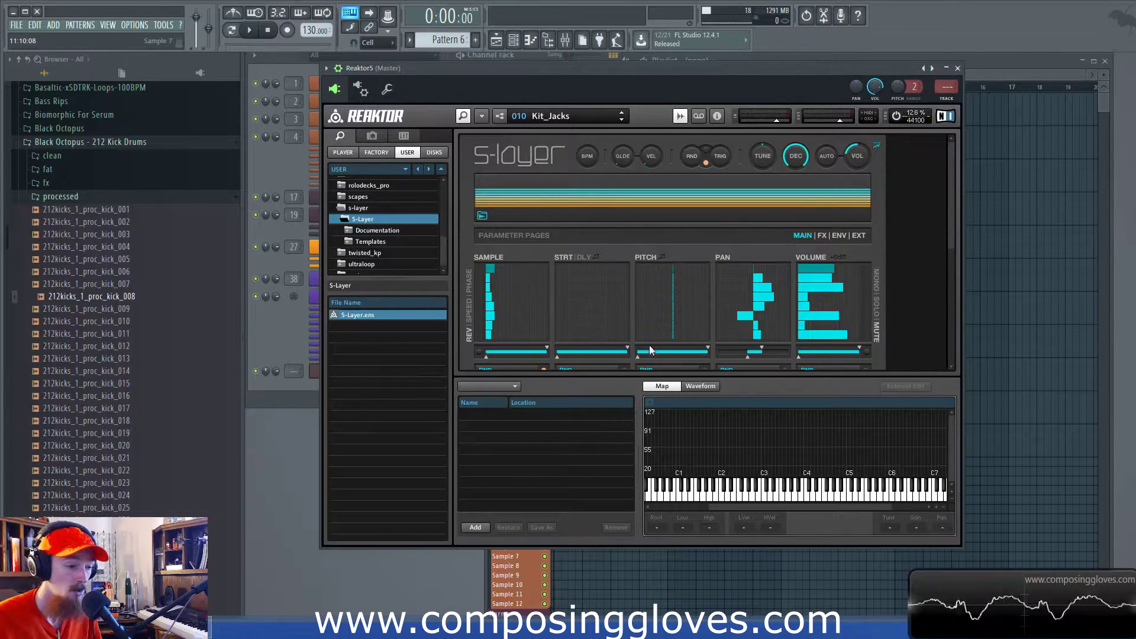
# Step: Turn on edit mode and check the import and export options for the sample map
pyautogui.rightClick(605, 385)
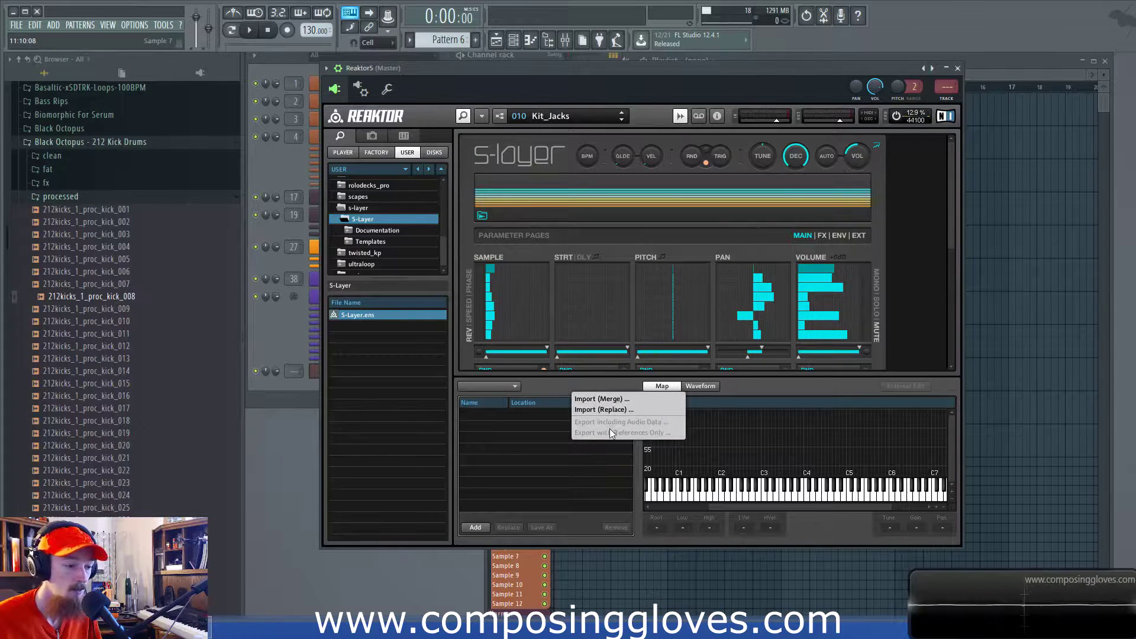
pyautogui.click(555, 378)
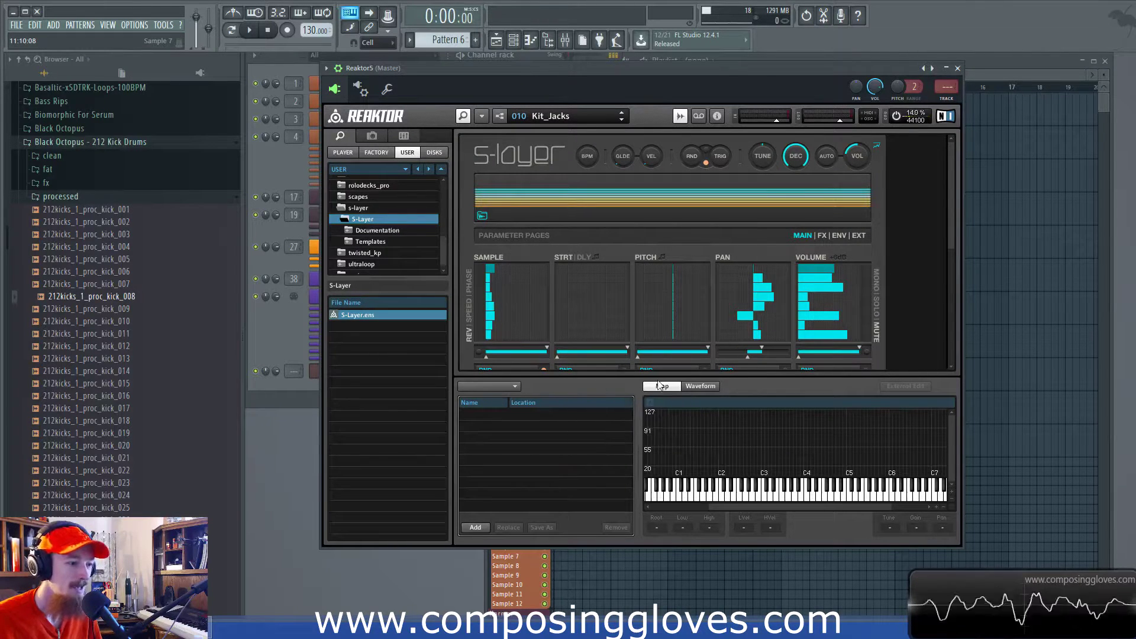
pyautogui.click(499, 117)
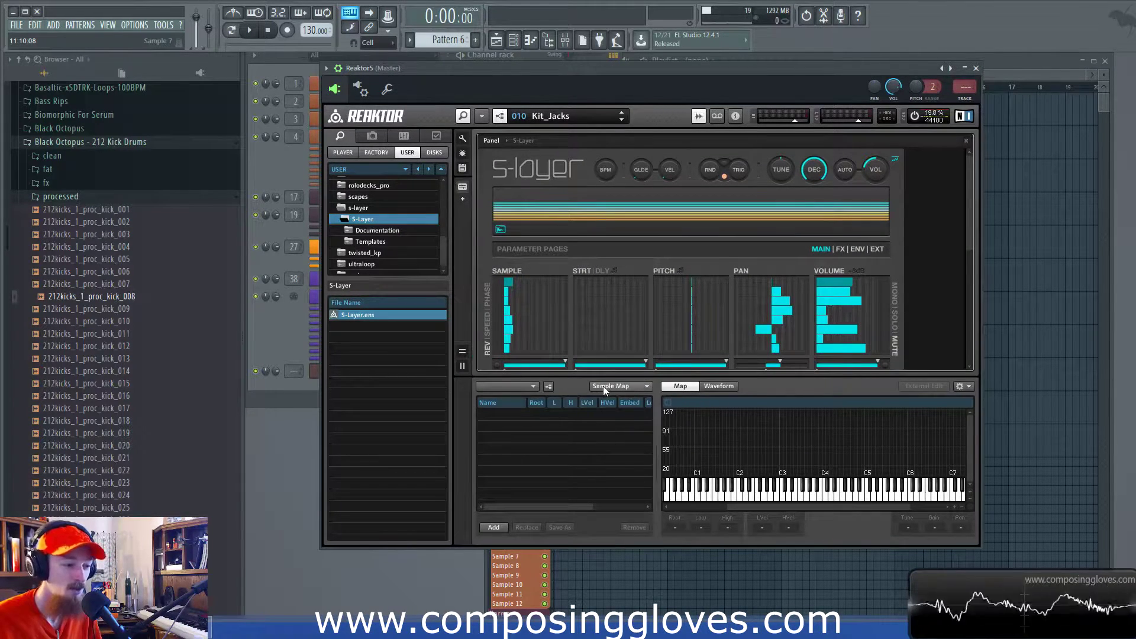
pyautogui.click(634, 387)
pyautogui.click(634, 387)
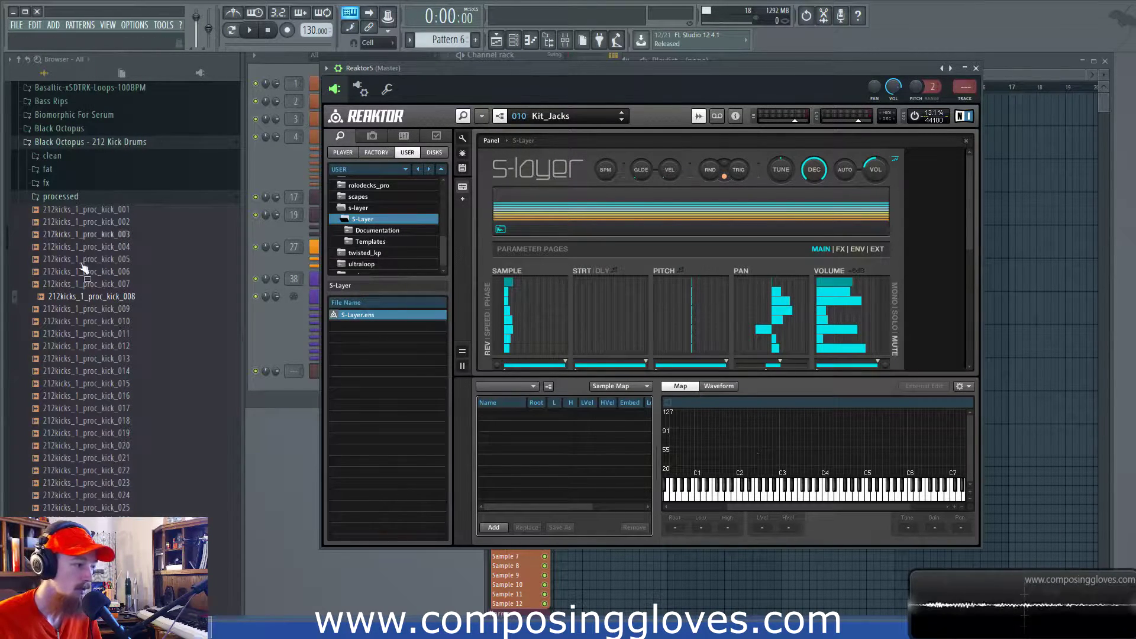
# Step: Open the Black Octopus - 212 Kick Drums processed folder in File Explorer and check its kick samples and Kicks map file
pyautogui.rightClick(96, 192)
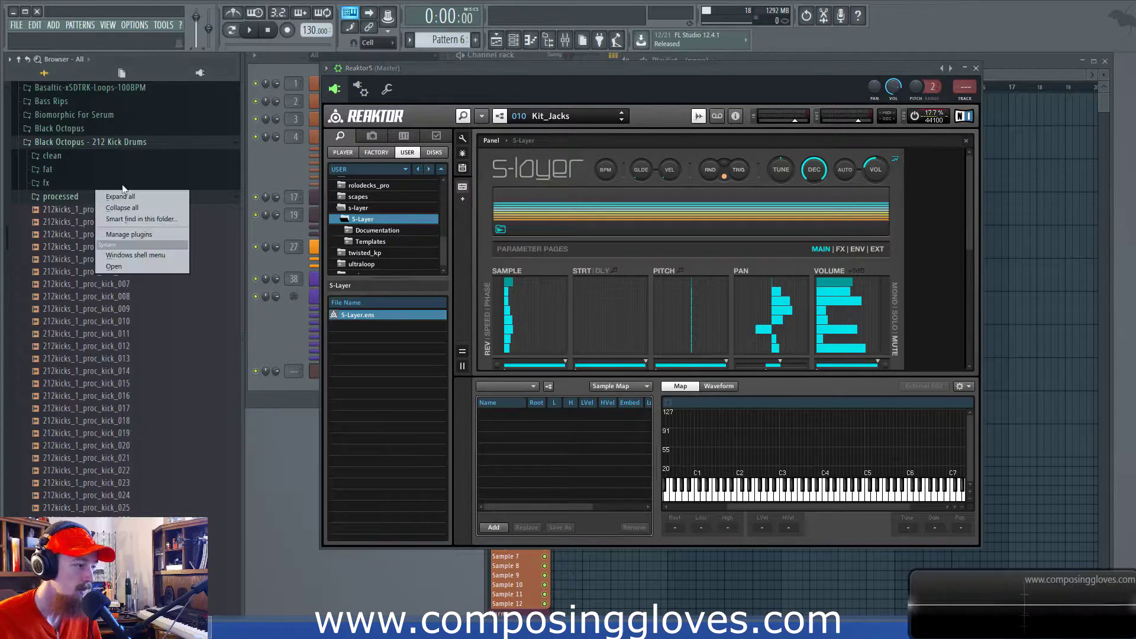
pyautogui.click(158, 265)
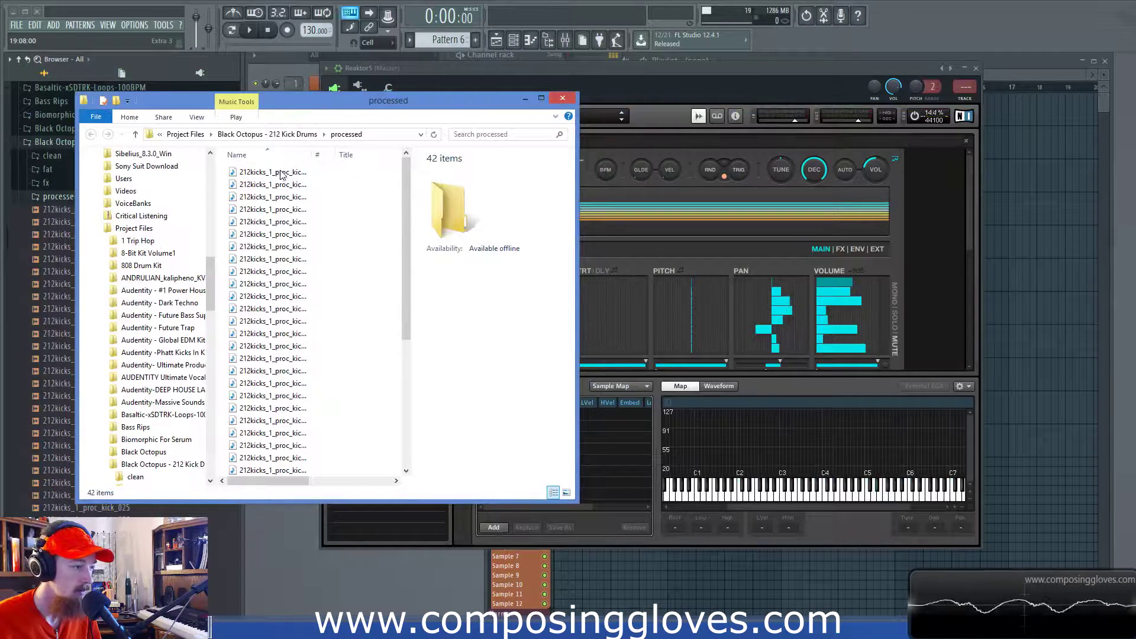
pyautogui.click(281, 172)
pyautogui.scroll(-6, 290, 325)
pyautogui.keyDown('shift'); pyautogui.click(307, 444); pyautogui.keyUp('shift')
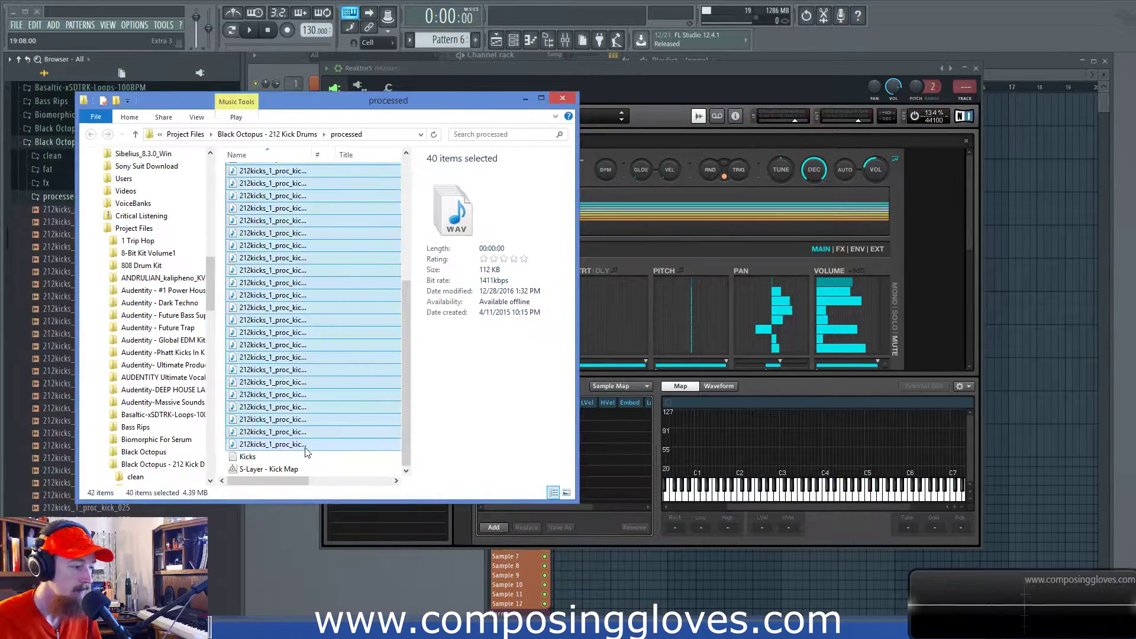
pyautogui.click(249, 459)
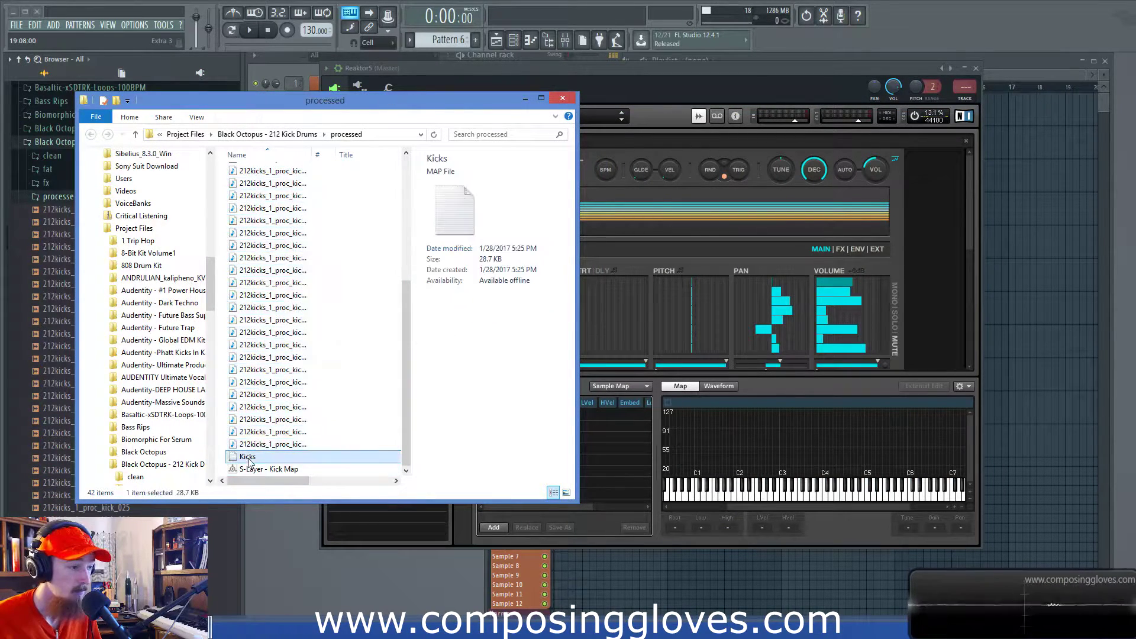
# Step: Add all 40 212kicks WAV files to the Reaktor sample map starting at note 53, and close the folder
pyautogui.click(320, 445)
pyautogui.scroll(3, 300, 324)
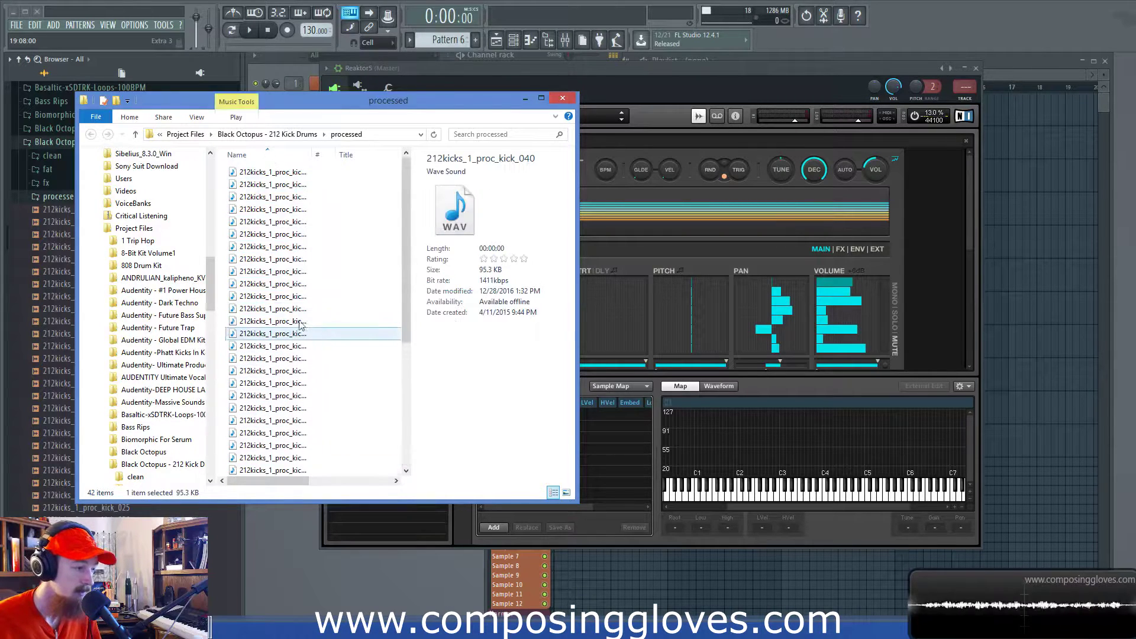
pyautogui.scroll(3, 300, 324)
pyautogui.keyDown('shift'); pyautogui.click(272, 172); pyautogui.keyUp('shift')
pyautogui.moveTo(275, 358); pyautogui.dragTo(757, 427)
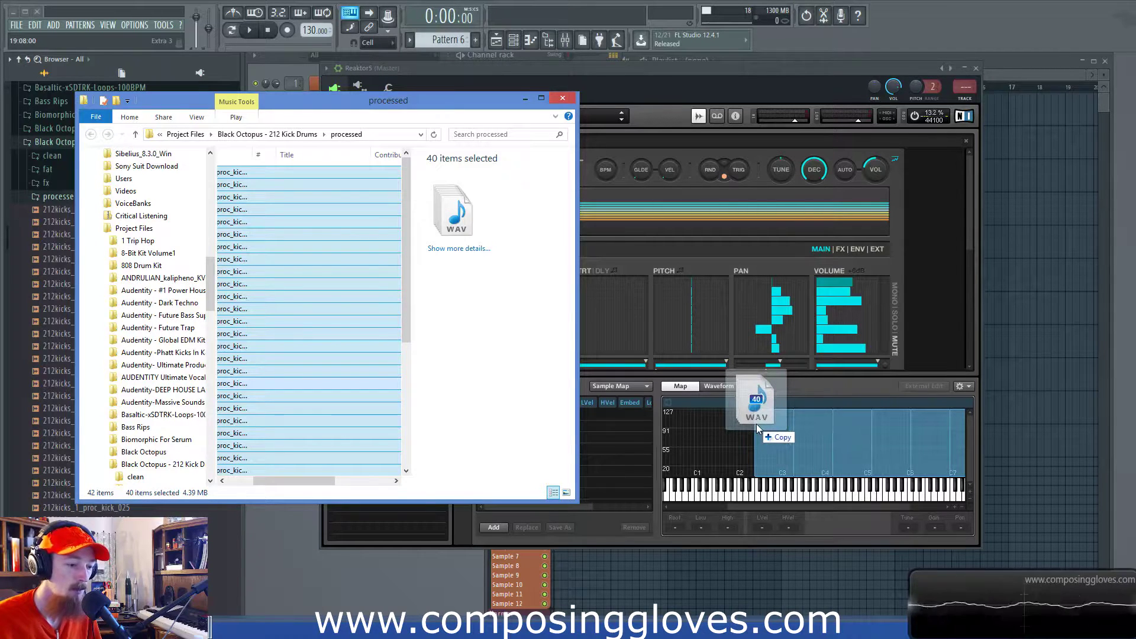
pyautogui.moveTo(757, 427); pyautogui.dragTo(757, 427)
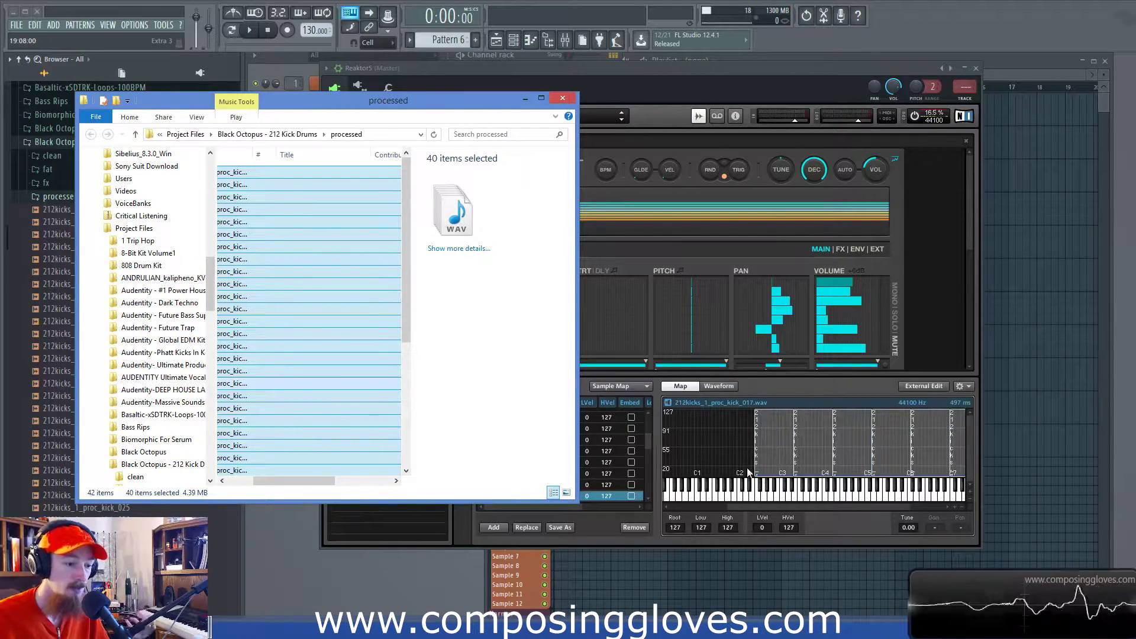
pyautogui.moveTo(295, 313); pyautogui.dragTo(360, 346)
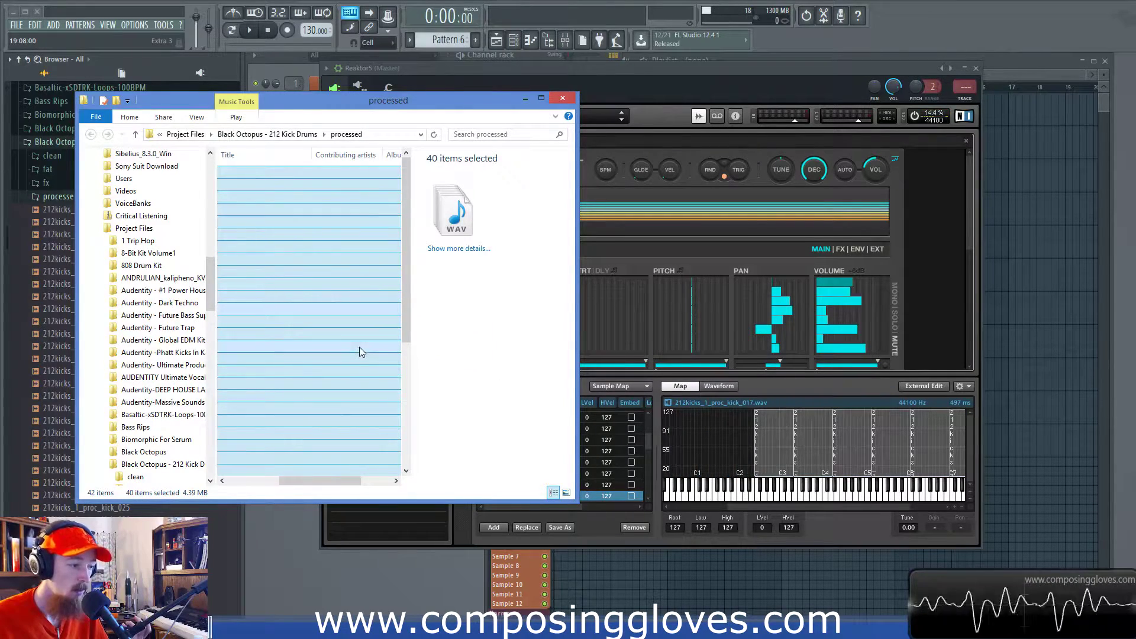
pyautogui.click(562, 98)
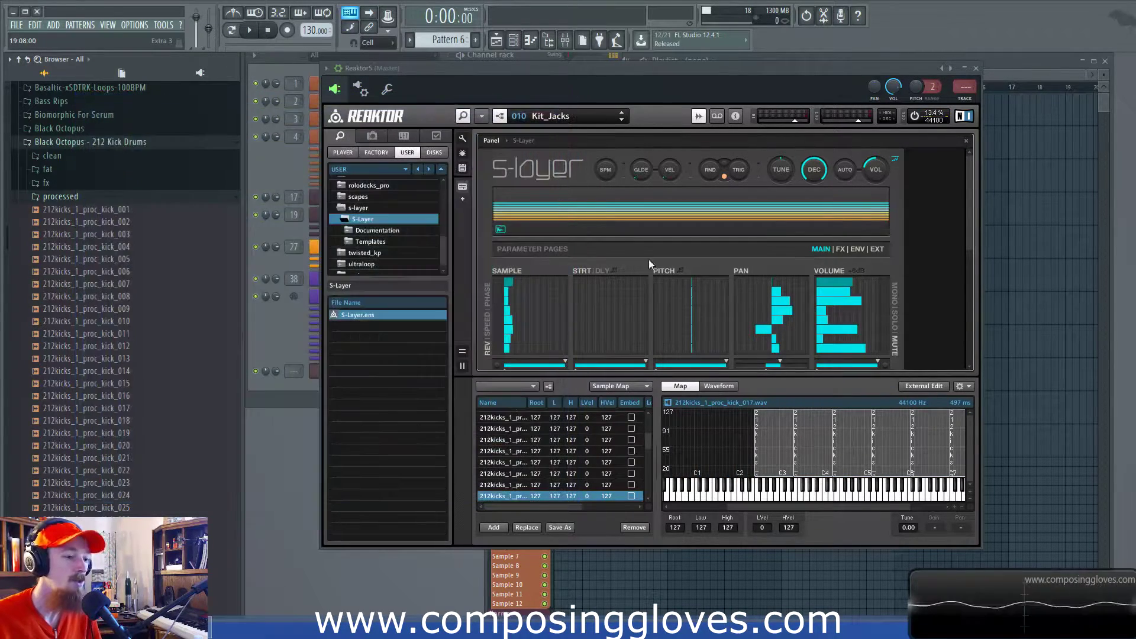
# Step: Remap all kick samples in the sample map to single notes and clear the selection
pyautogui.click(786, 447)
pyautogui.hotkey('ctrl', 'a')
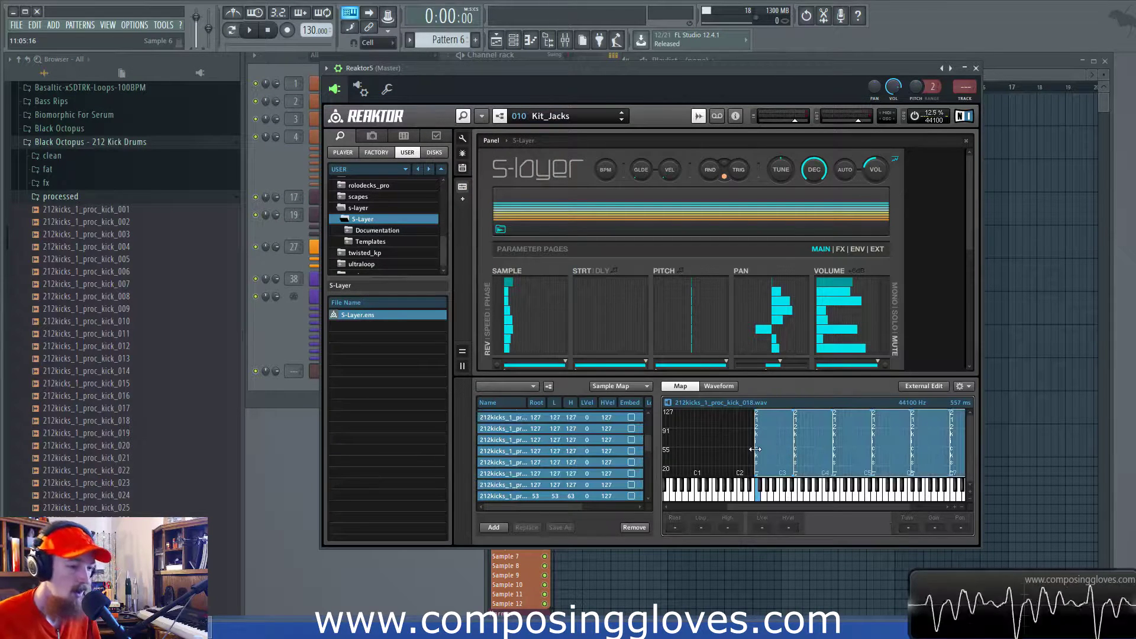
pyautogui.rightClick(720, 438)
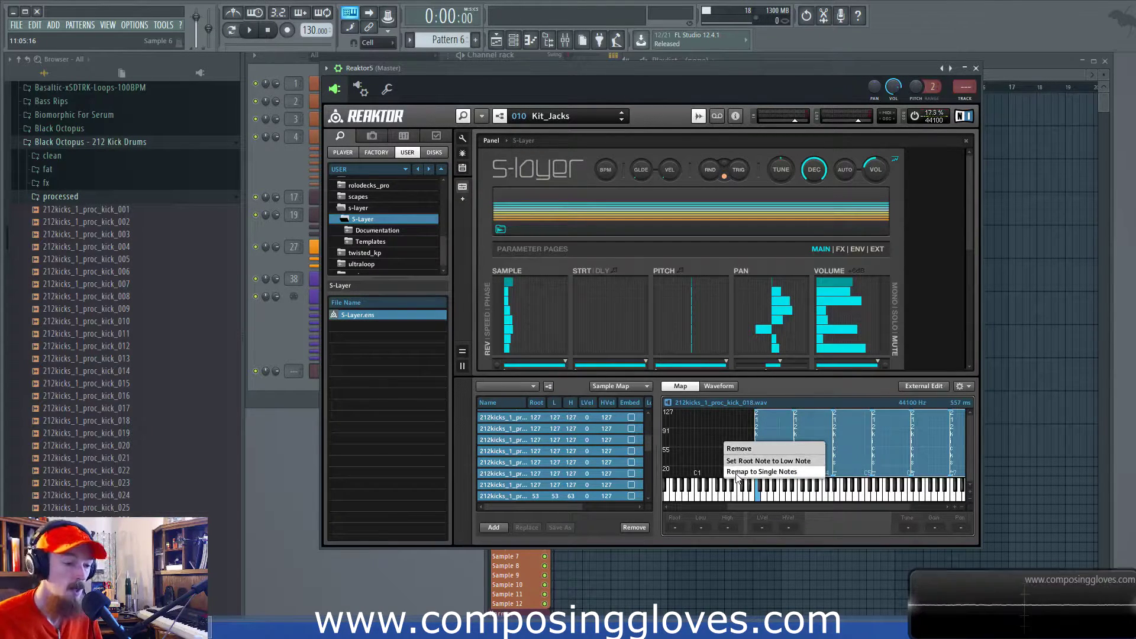
pyautogui.click(762, 472)
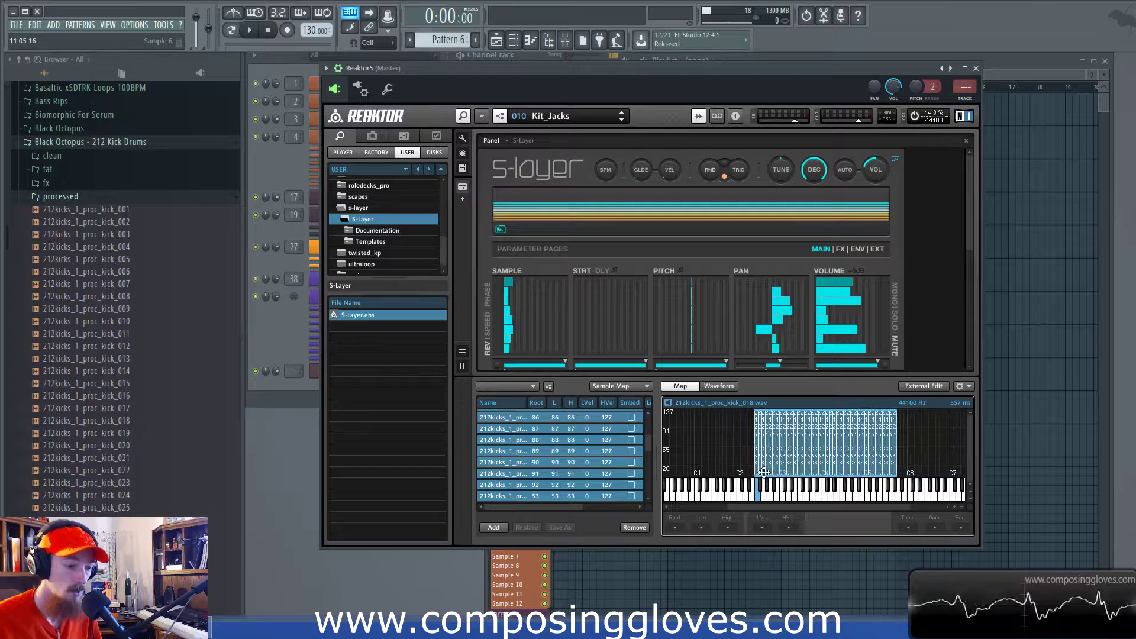
pyautogui.click(728, 450)
# Step: Inspect the single-note mapping of kick 001 on note 76 and review the map's root note and remapping options
pyautogui.click(775, 447)
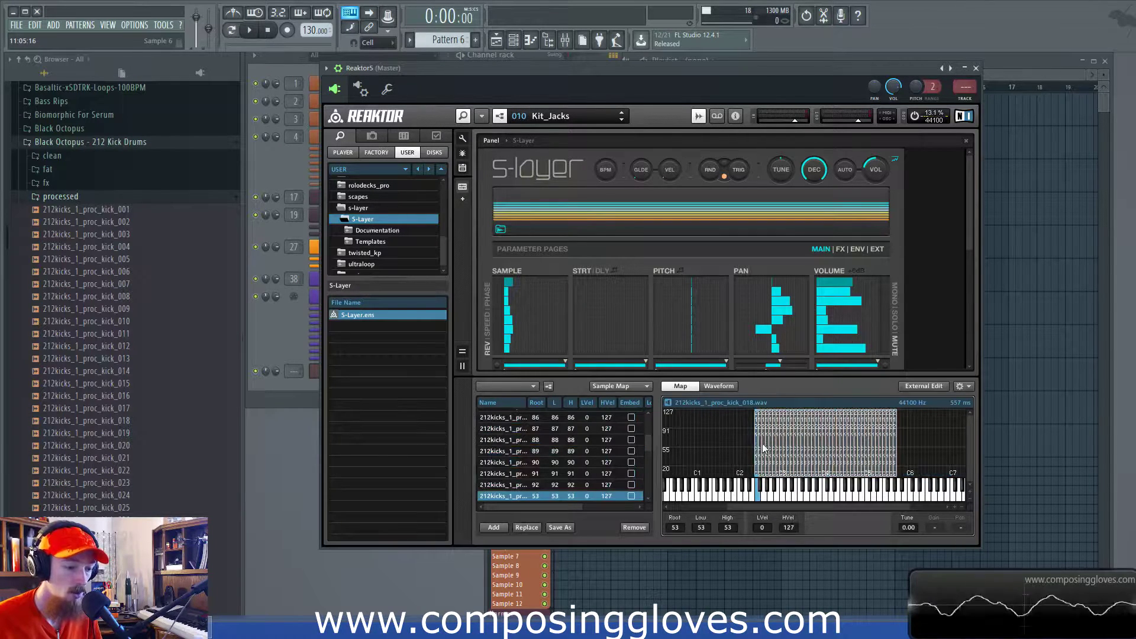
pyautogui.click(836, 500)
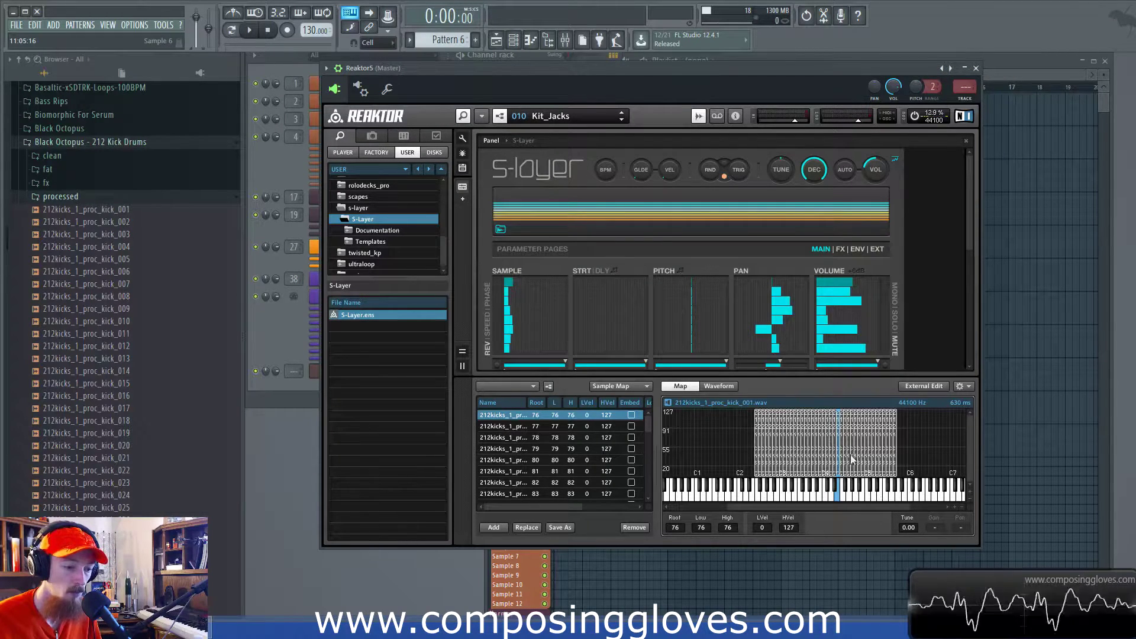
pyautogui.rightClick(718, 436)
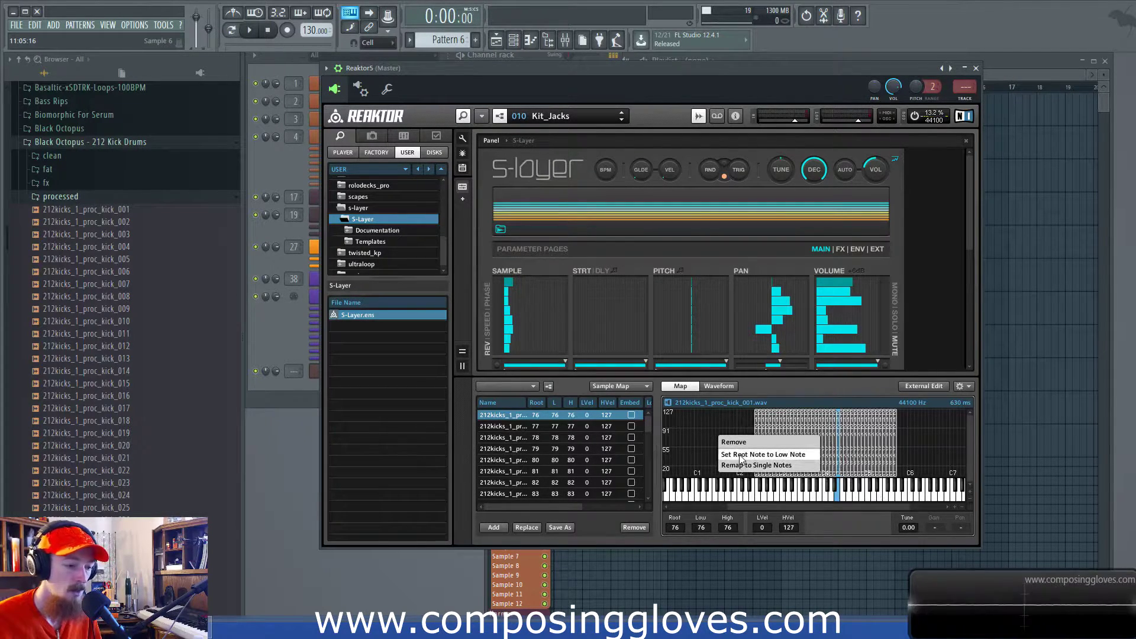
pyautogui.click(864, 453)
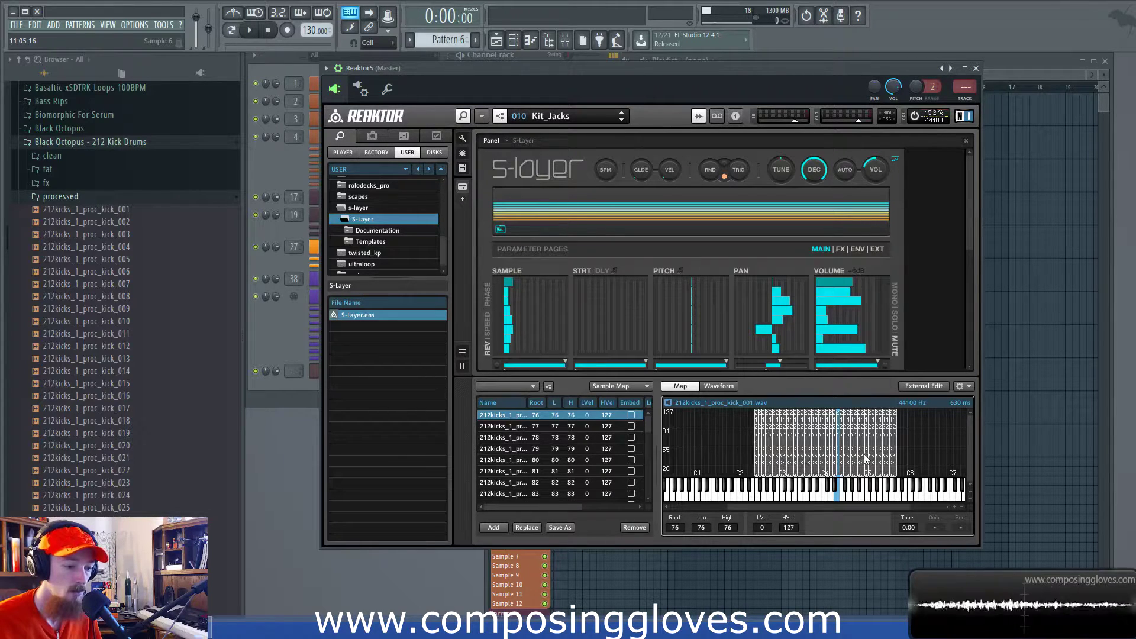
# Step: Extend the key range of kick 017 up to note 110 and move its root note to 100
pyautogui.click(896, 453)
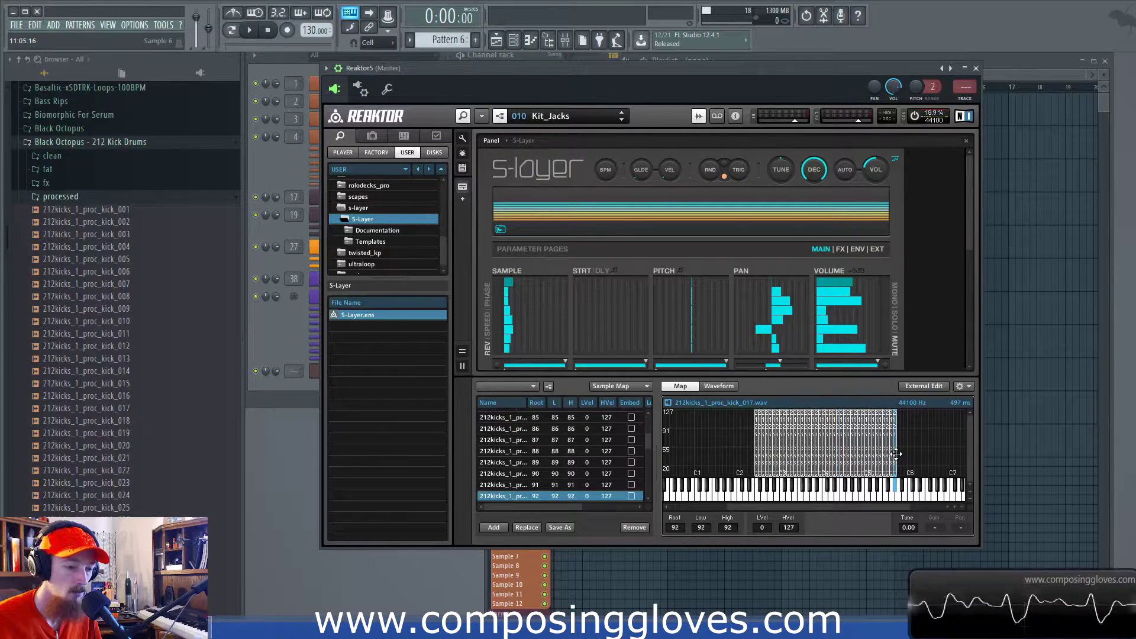
pyautogui.moveTo(895, 453); pyautogui.dragTo(947, 456)
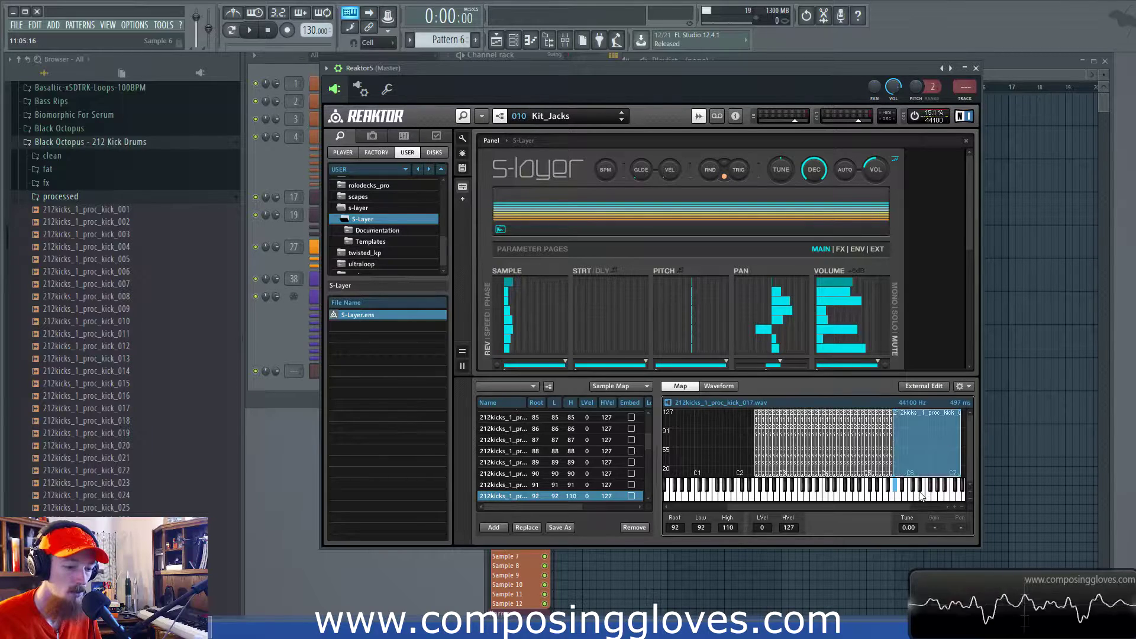
pyautogui.moveTo(895, 492); pyautogui.dragTo(922, 498)
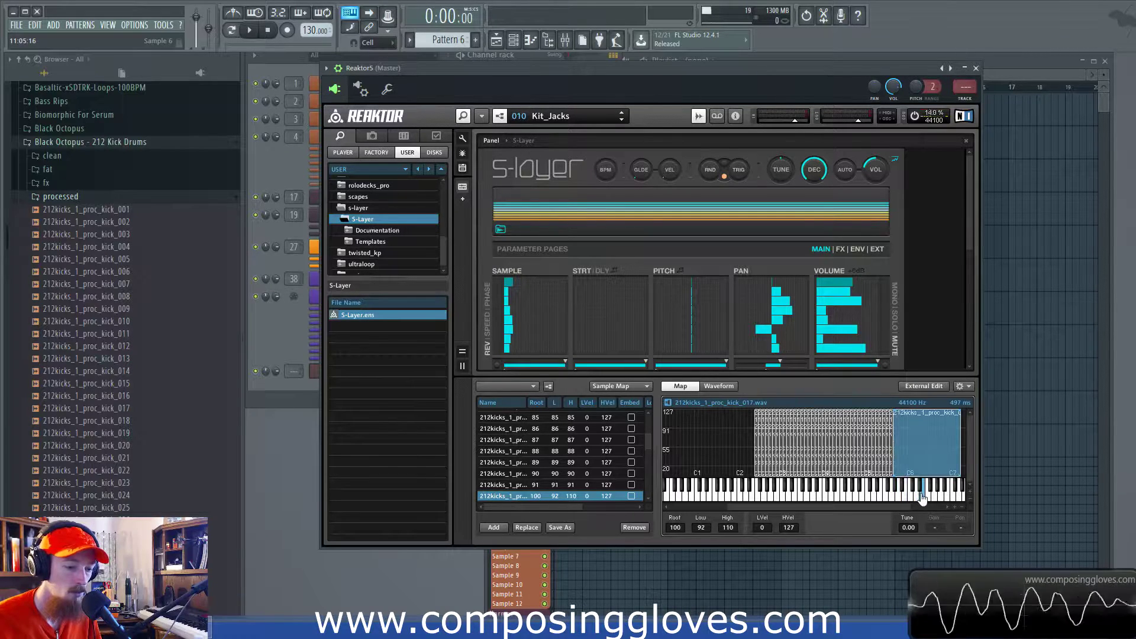
# Step: Reset kick 017's root note to its low note and shrink its key range back to the single note 92
pyautogui.rightClick(713, 433)
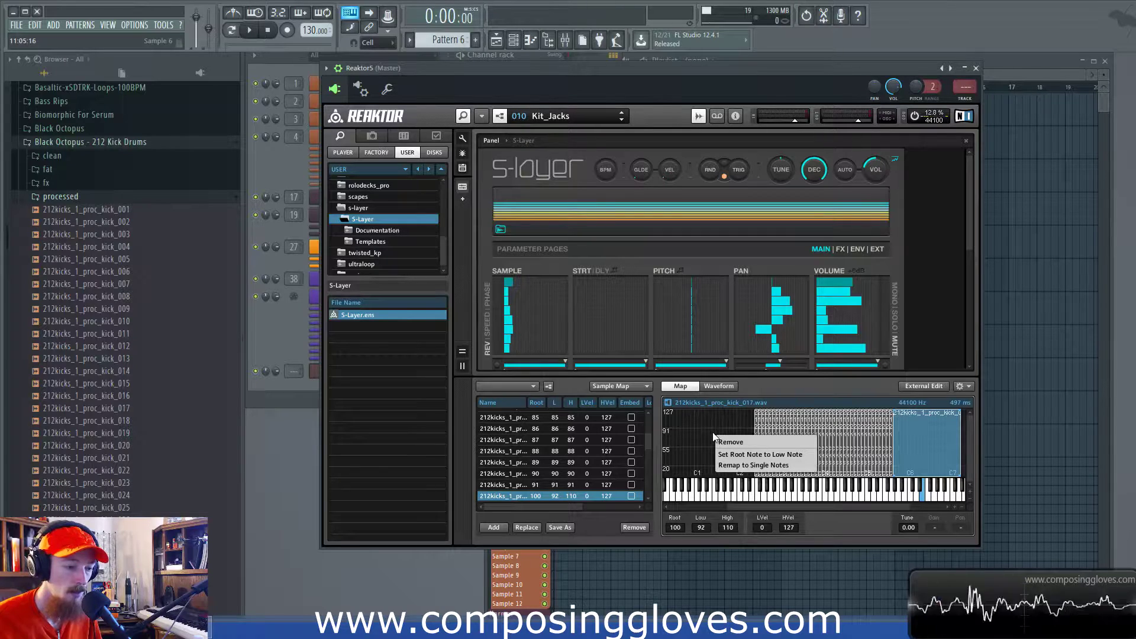
pyautogui.click(760, 454)
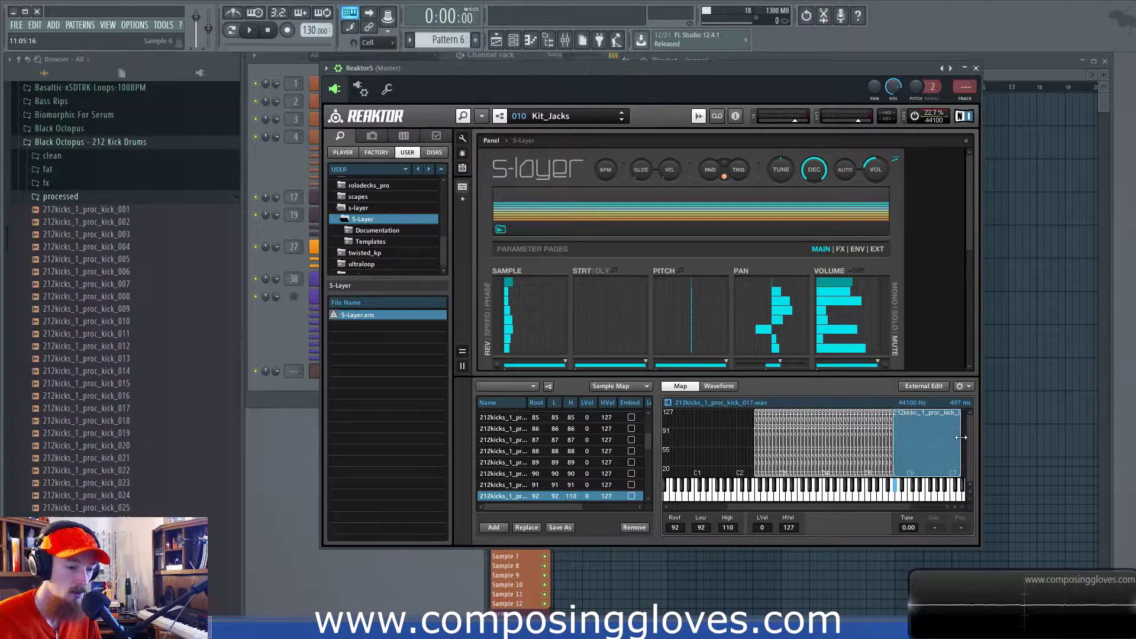
pyautogui.moveTo(960, 438); pyautogui.dragTo(896, 439)
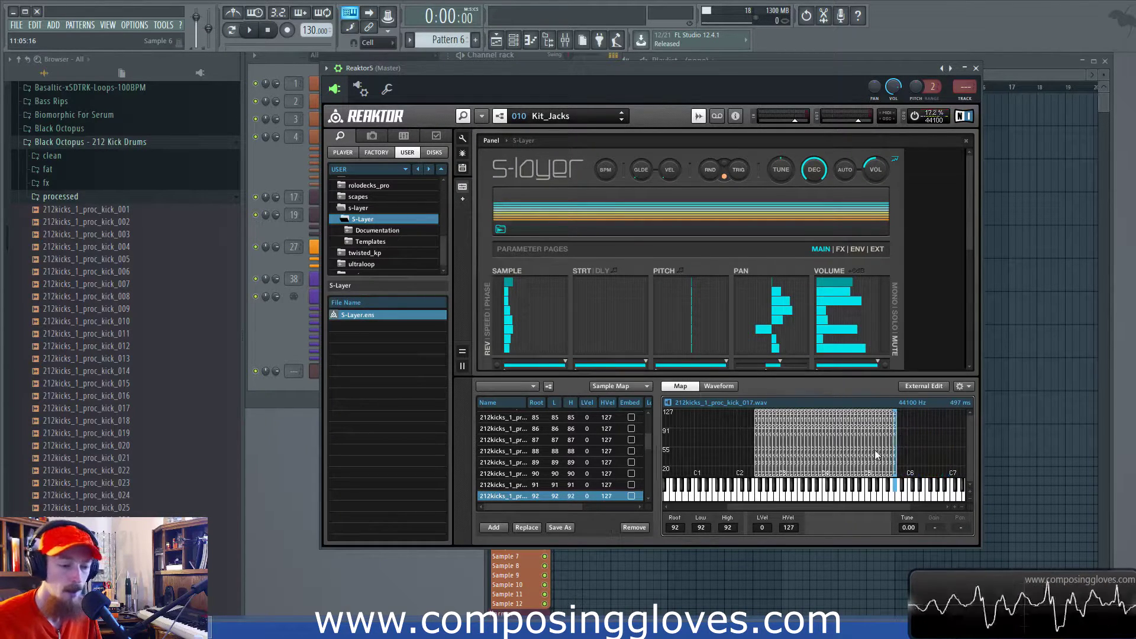
# Step: Check the lowest-mapped kick sample and try selecting the whole block of samples in the map, clearing the selection each time
pyautogui.click(758, 446)
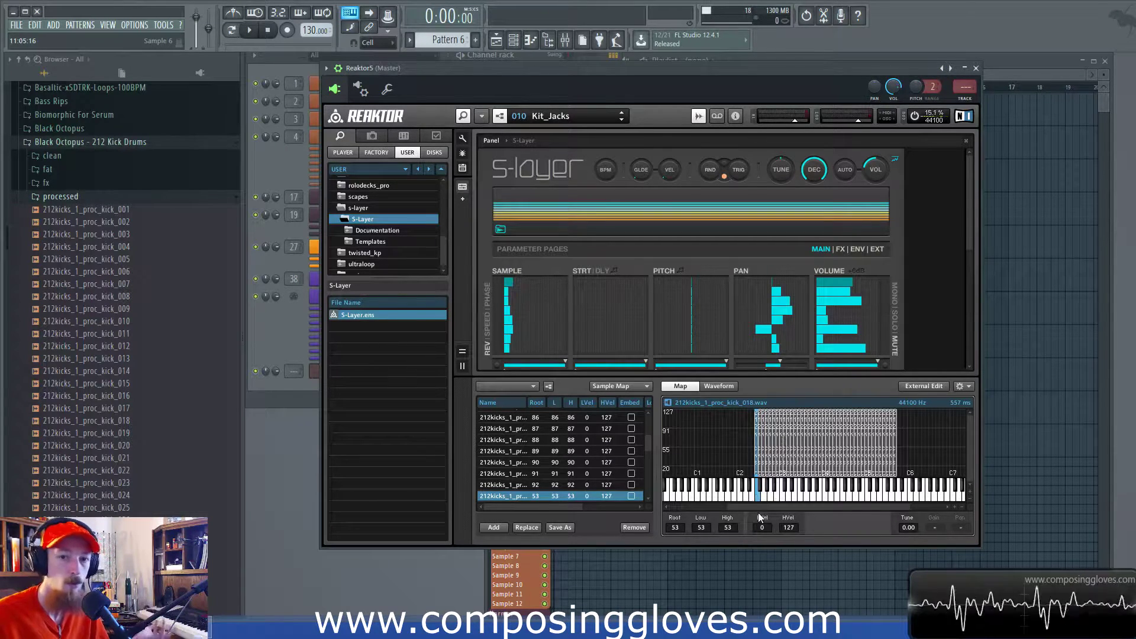
pyautogui.click(692, 442)
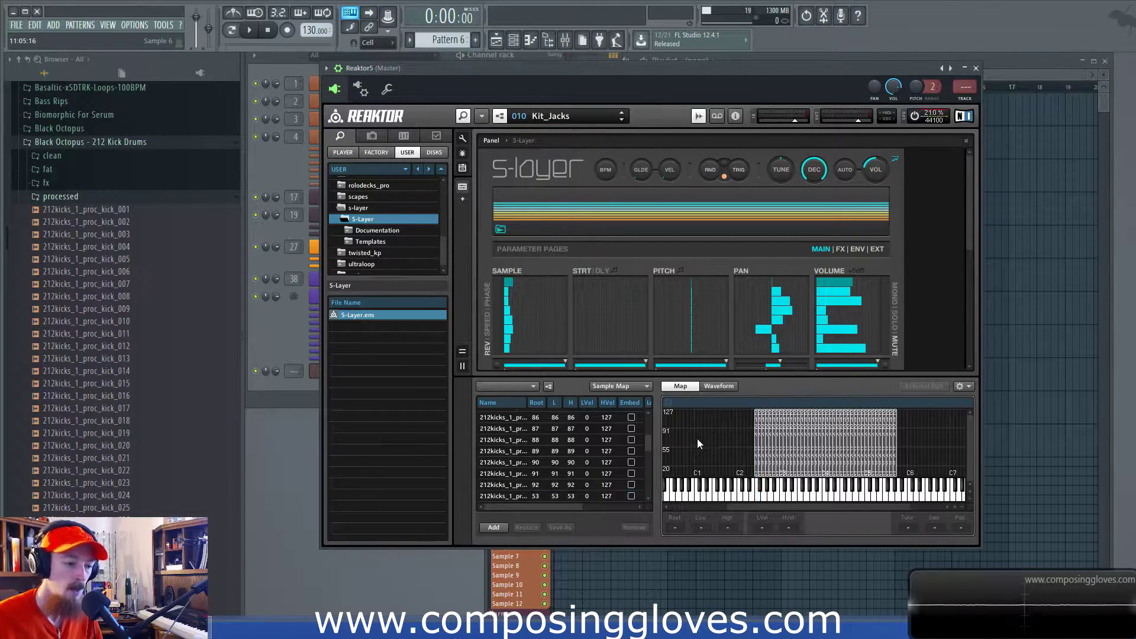
pyautogui.moveTo(748, 457); pyautogui.dragTo(915, 440)
pyautogui.click(725, 442)
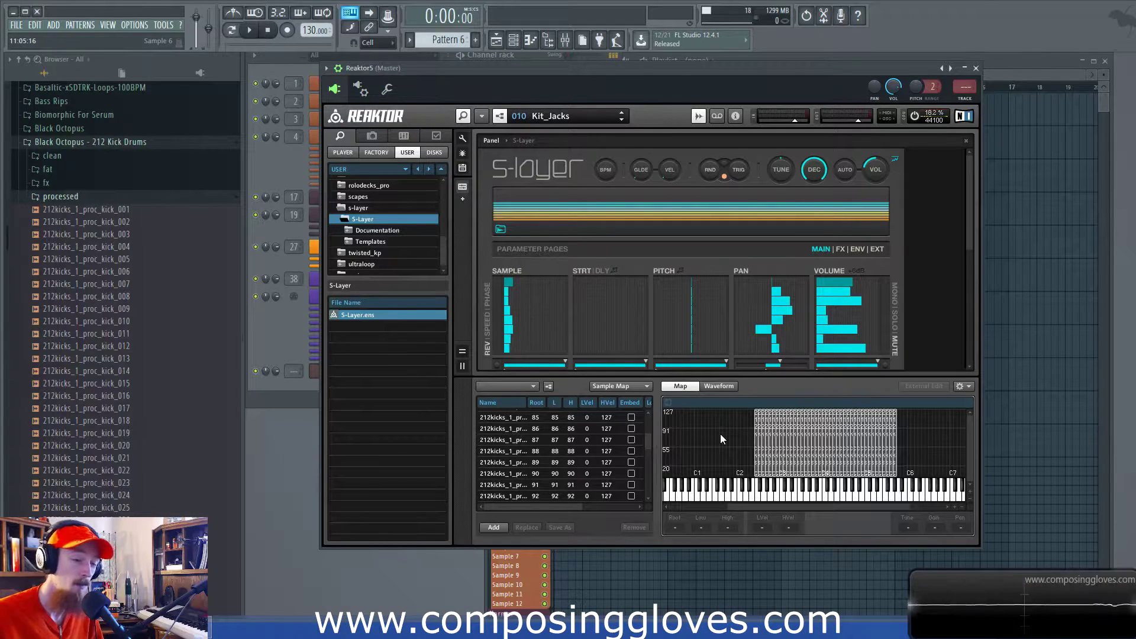
pyautogui.moveTo(719, 434); pyautogui.dragTo(921, 428)
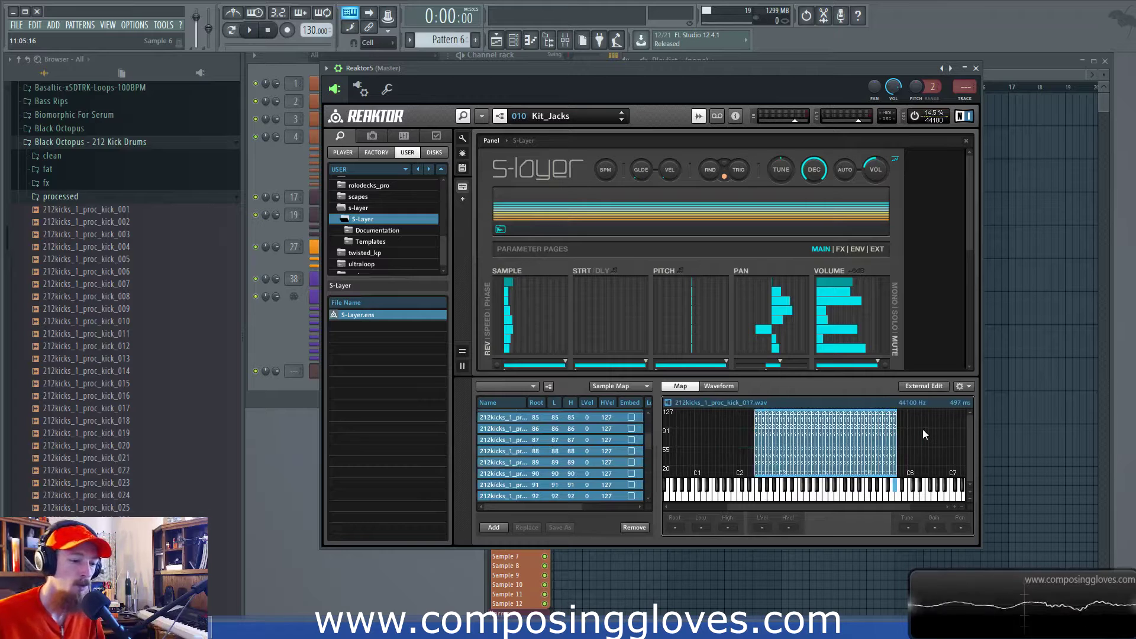
pyautogui.click(921, 428)
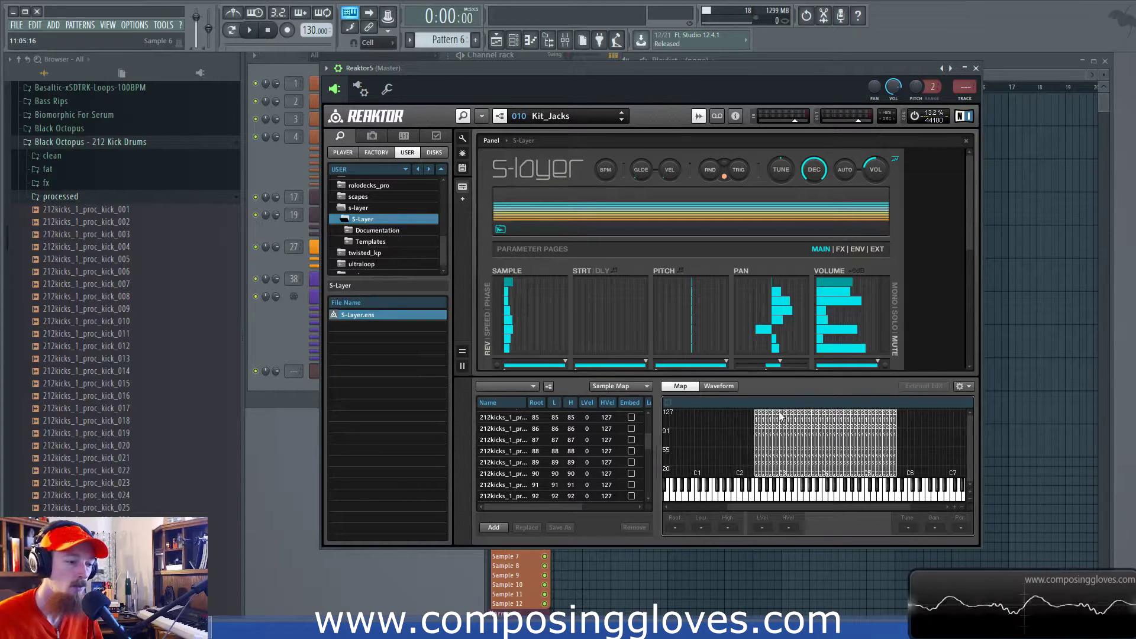
pyautogui.moveTo(735, 426); pyautogui.dragTo(919, 438)
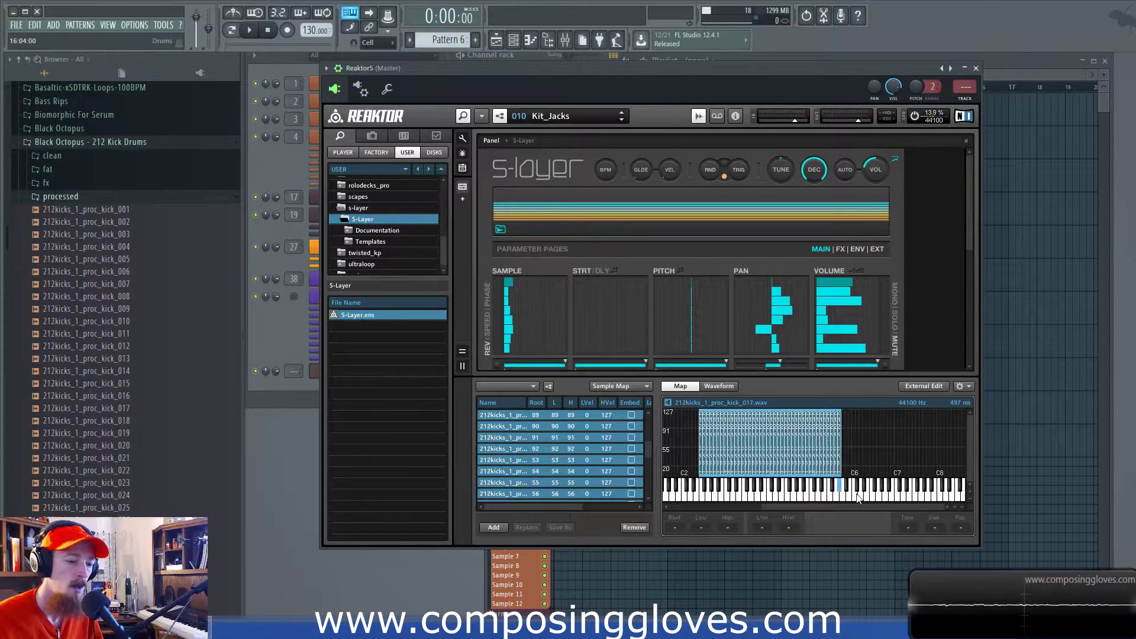
pyautogui.moveTo(869, 504)
pyautogui.mouseDown()
pyautogui.moveTo(808, 504)
pyautogui.moveTo(848, 504)
pyautogui.mouseUp()
pyautogui.click(792, 444)
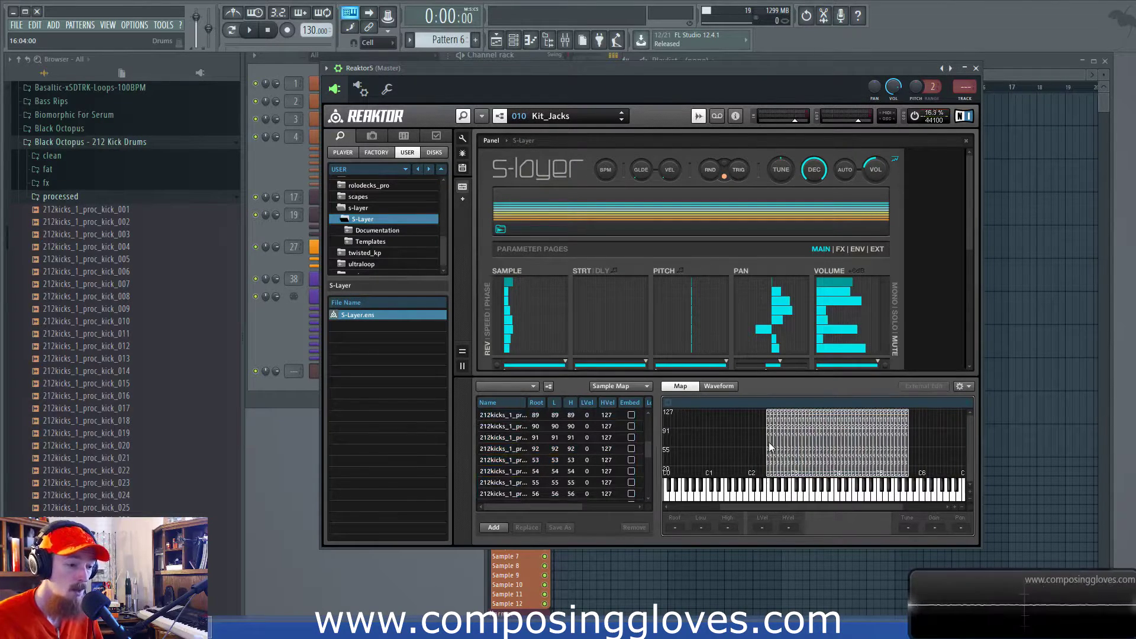
# Step: Shift all kick samples up the keyboard together to notes 60 through 99, check the lowest and highest samples, and clear the selection
pyautogui.moveTo(767, 445); pyautogui.dragTo(924, 450)
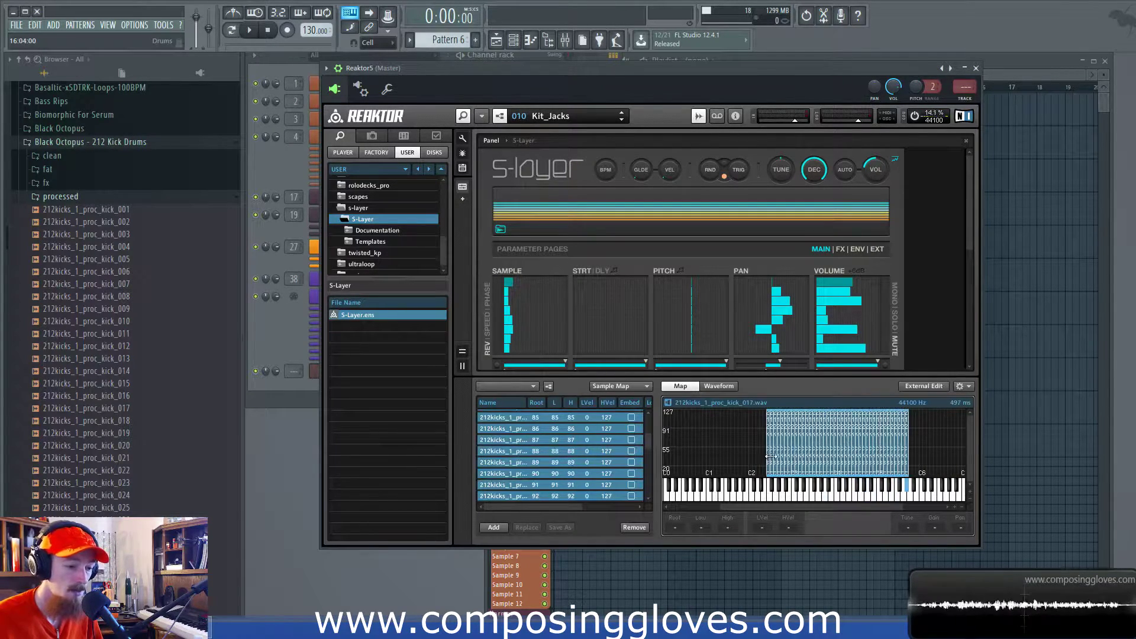
pyautogui.moveTo(775, 456); pyautogui.dragTo(800, 457)
pyautogui.click(778, 464)
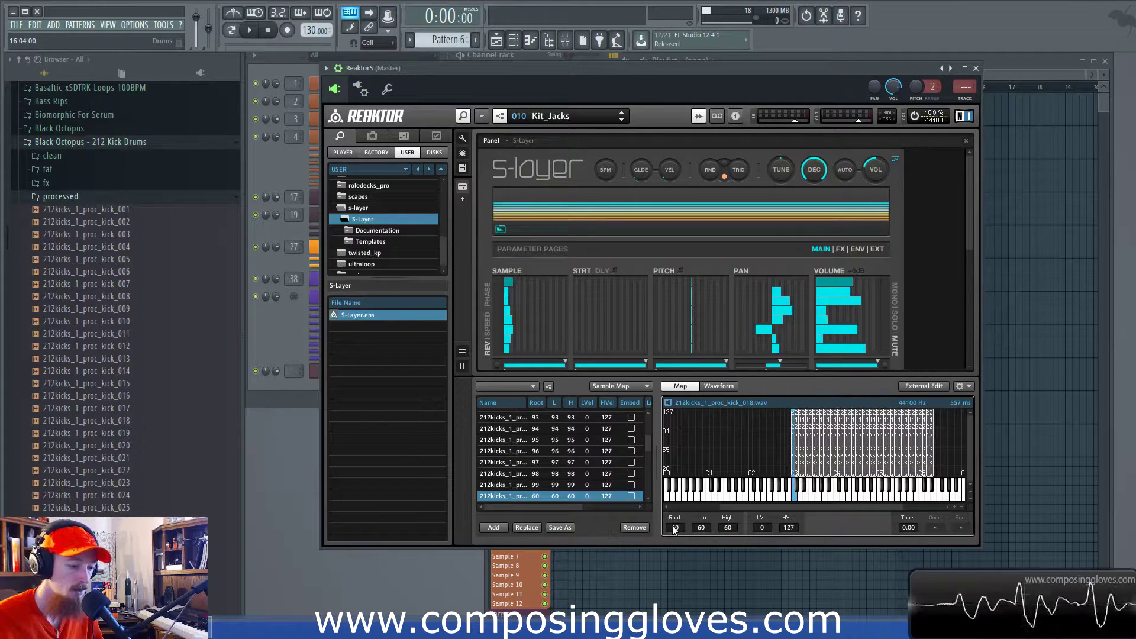
pyautogui.click(928, 460)
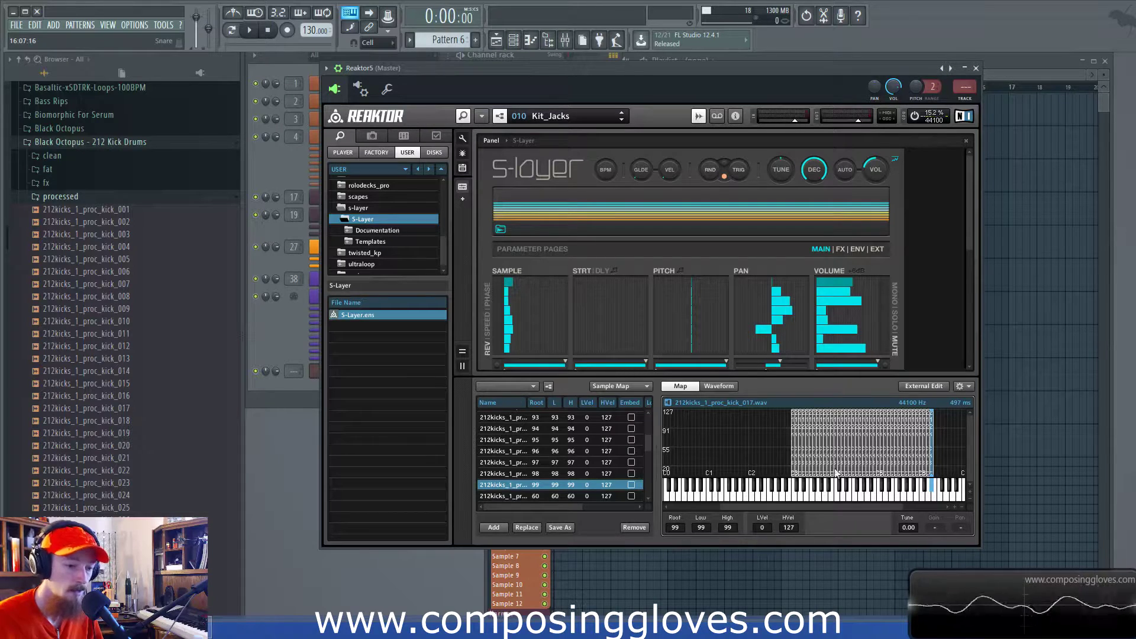
pyautogui.click(768, 435)
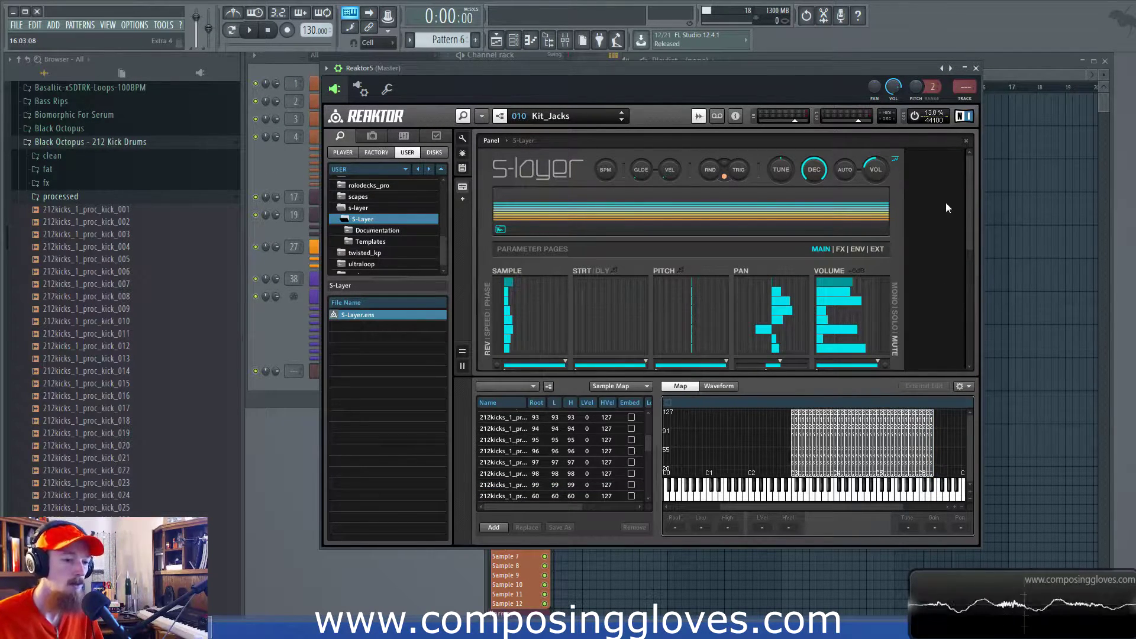
# Step: Raise the first layer's Sample value to about the middle of its range to try other kicks
pyautogui.scroll(-2, 969, 237)
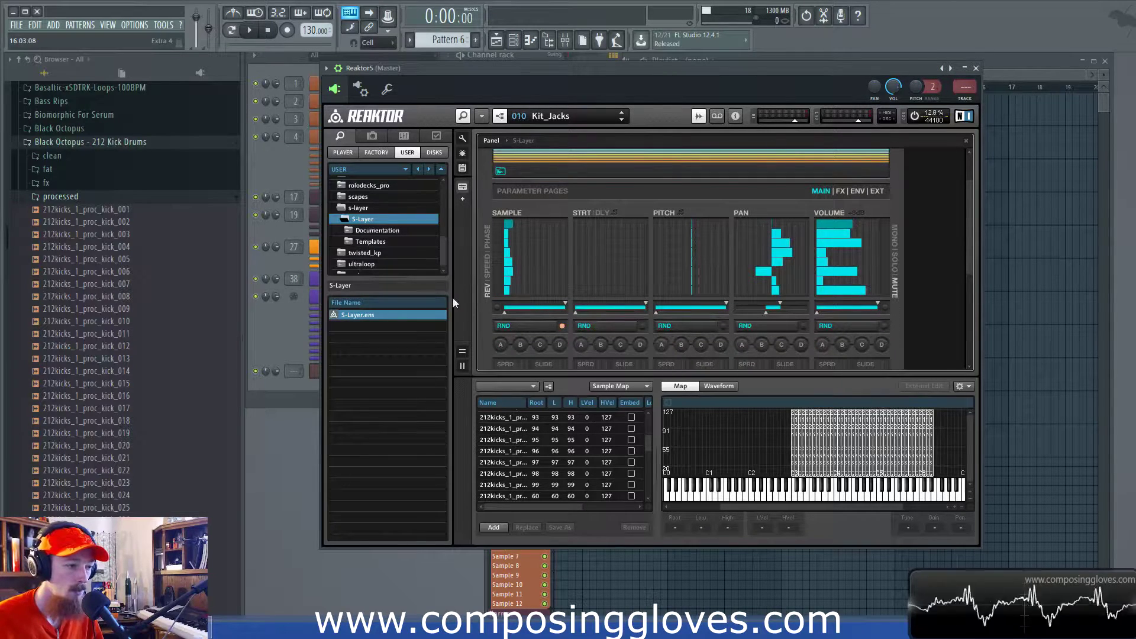
pyautogui.moveTo(509, 264); pyautogui.dragTo(507, 229)
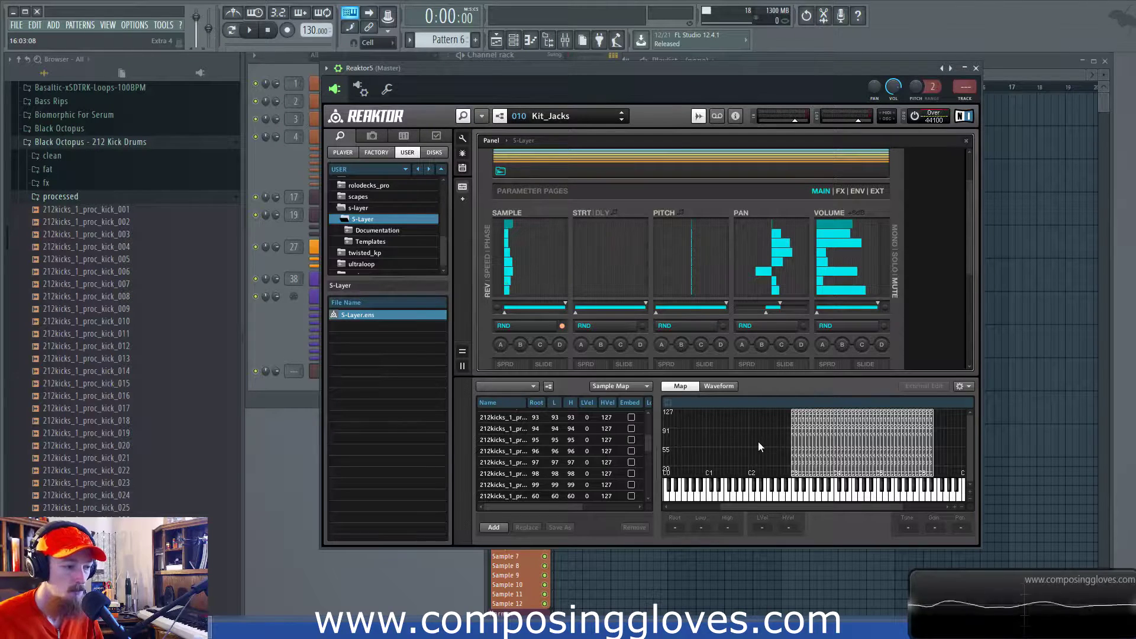
pyautogui.moveTo(515, 233); pyautogui.dragTo(550, 228)
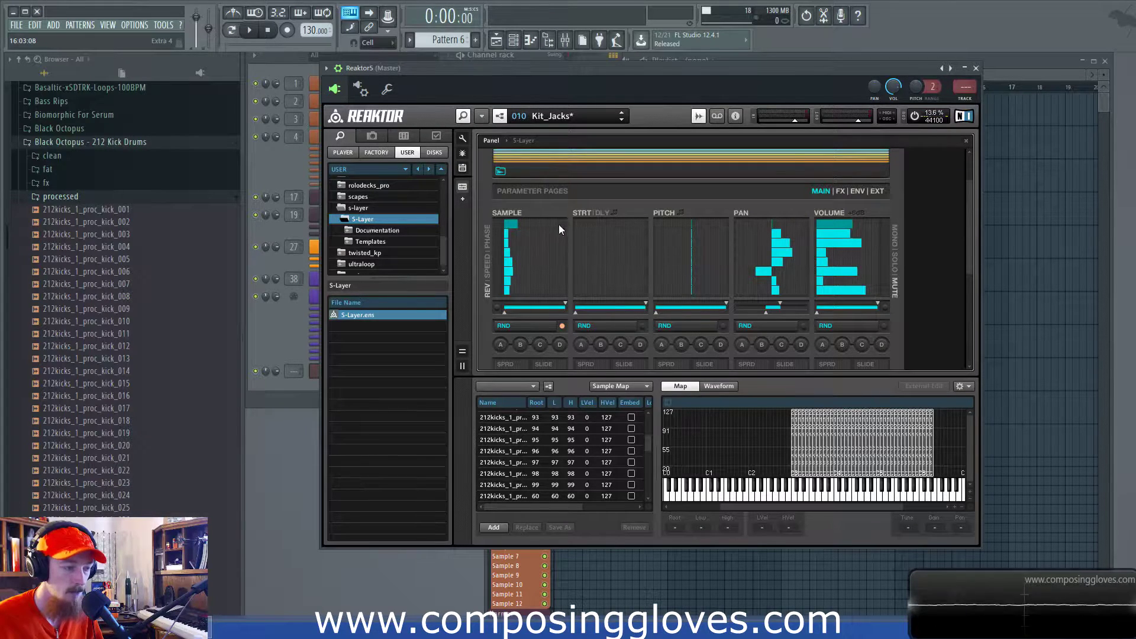
pyautogui.click(792, 464)
pyautogui.moveTo(516, 228); pyautogui.dragTo(545, 228)
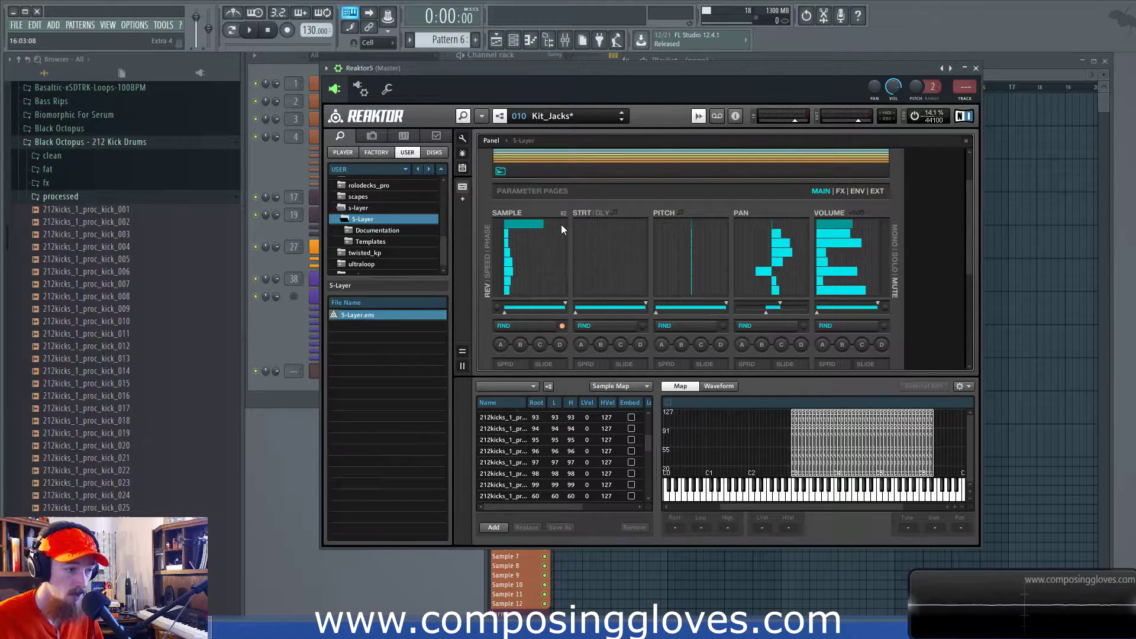
pyautogui.moveTo(548, 225); pyautogui.dragTo(557, 219)
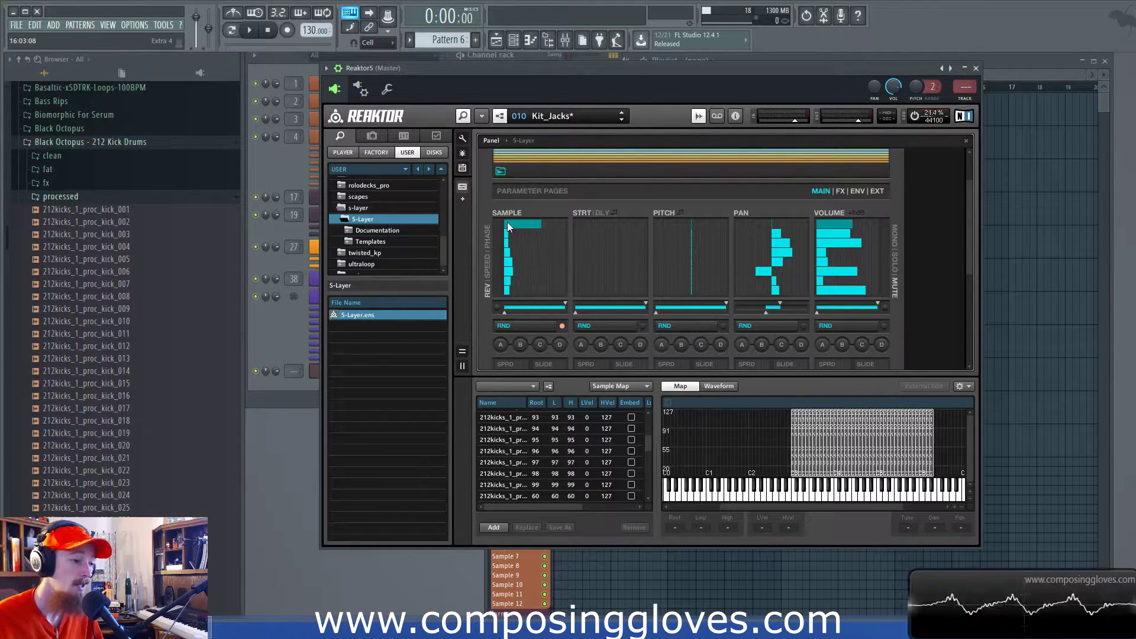
# Step: Switch the modulation section to scene 2 and back to scene 1
pyautogui.moveTo(967, 272); pyautogui.dragTo(960, 360)
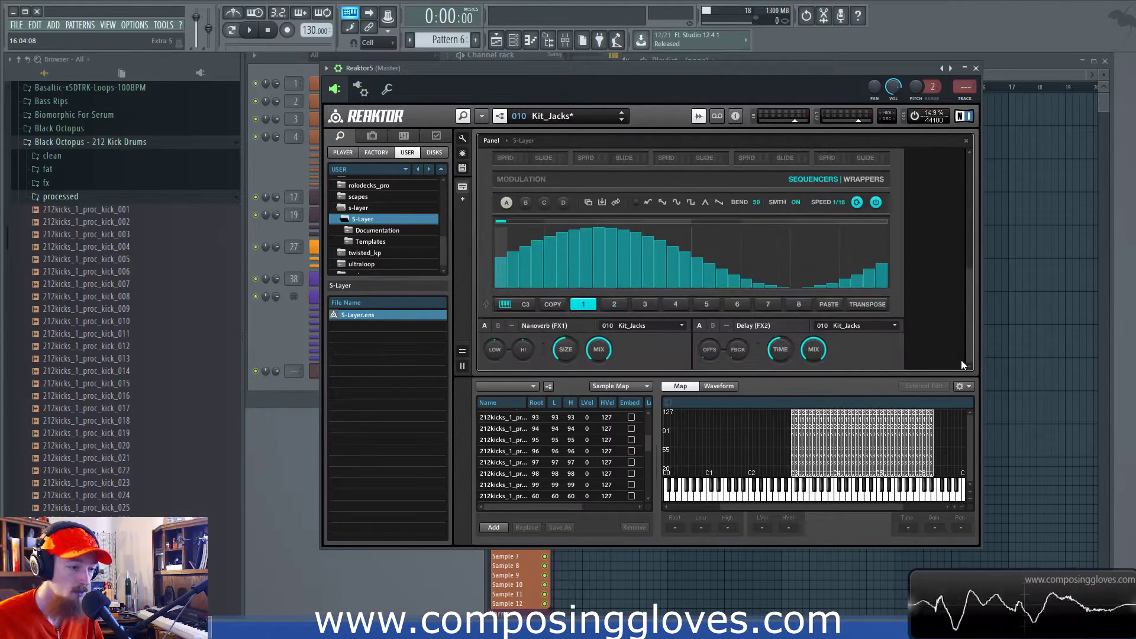
pyautogui.click(614, 304)
pyautogui.click(584, 304)
pyautogui.moveTo(967, 308); pyautogui.dragTo(964, 220)
# Step: Narrow the Sample randomization range to start at 90 with a reduced upper limit, and set the first layer's Sample value near the low end
pyautogui.moveTo(505, 292); pyautogui.dragTo(508, 289)
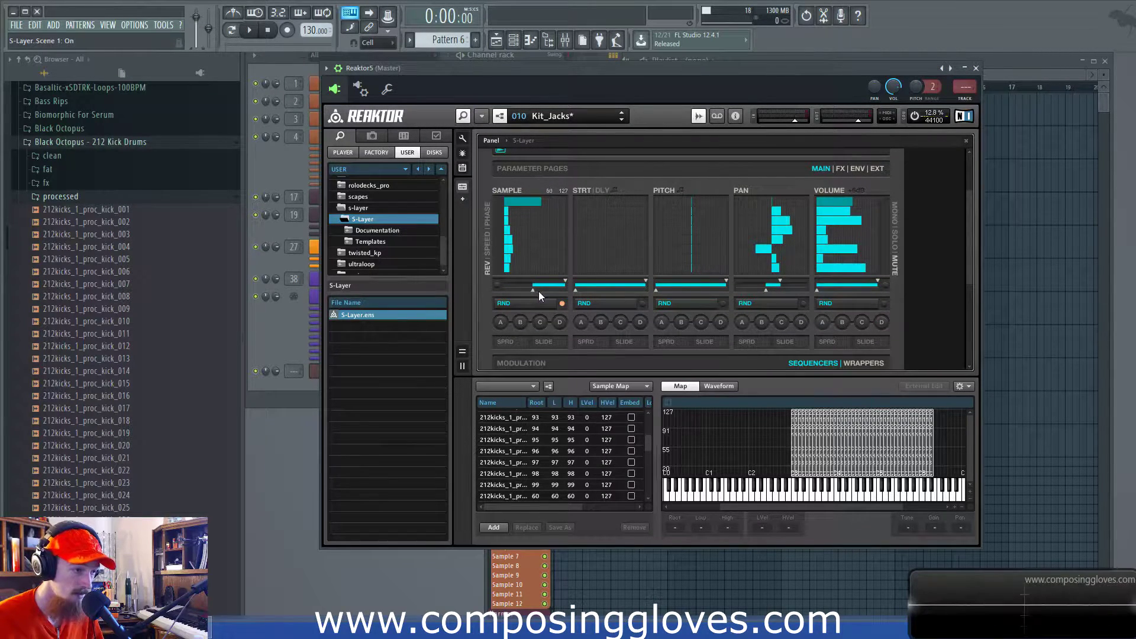
pyautogui.moveTo(563, 281); pyautogui.dragTo(545, 285)
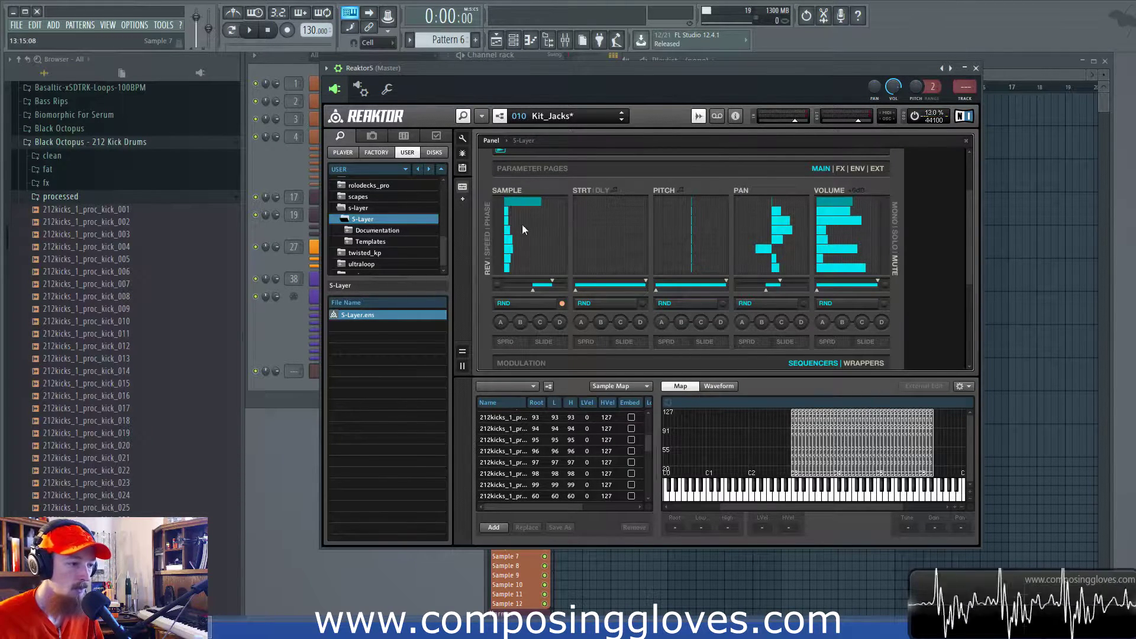
pyautogui.moveTo(506, 204)
pyautogui.mouseDown()
pyautogui.moveTo(609, 204)
pyautogui.moveTo(560, 201)
pyautogui.mouseUp()
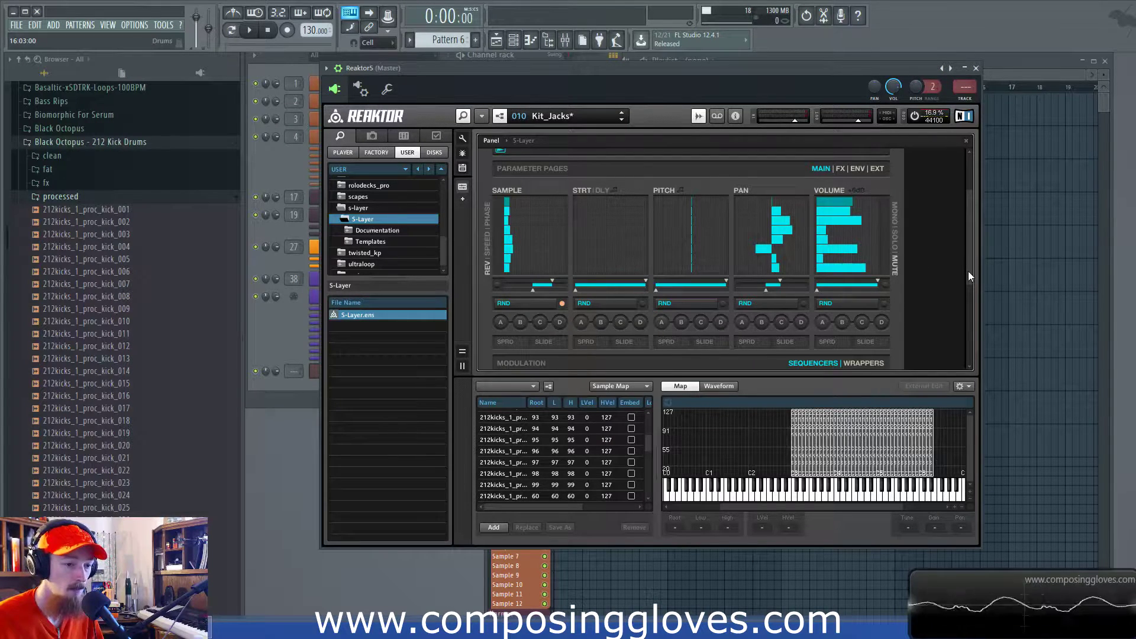
# Step: Randomize the Sample values of the layers twice
pyautogui.scroll(1, 968, 271)
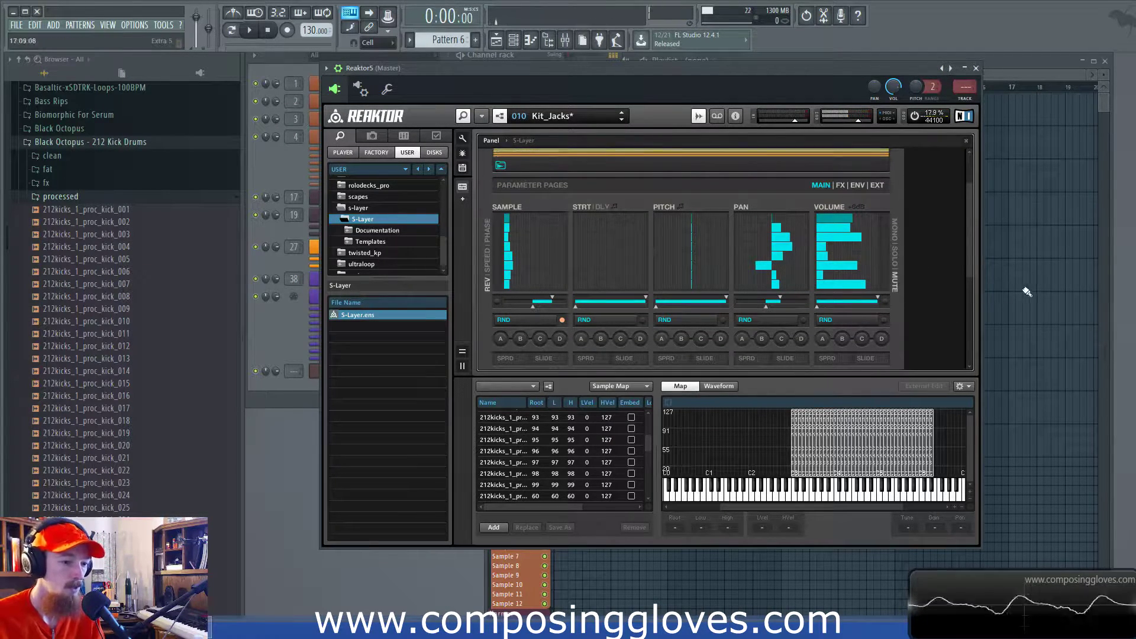
pyautogui.click(522, 319)
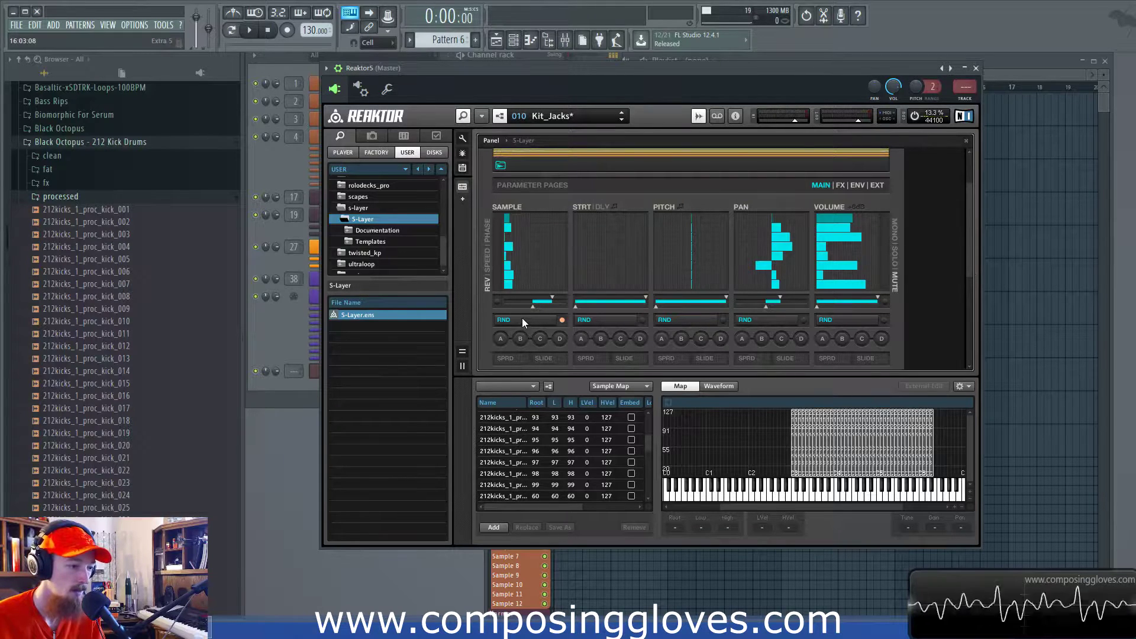
pyautogui.click(523, 320)
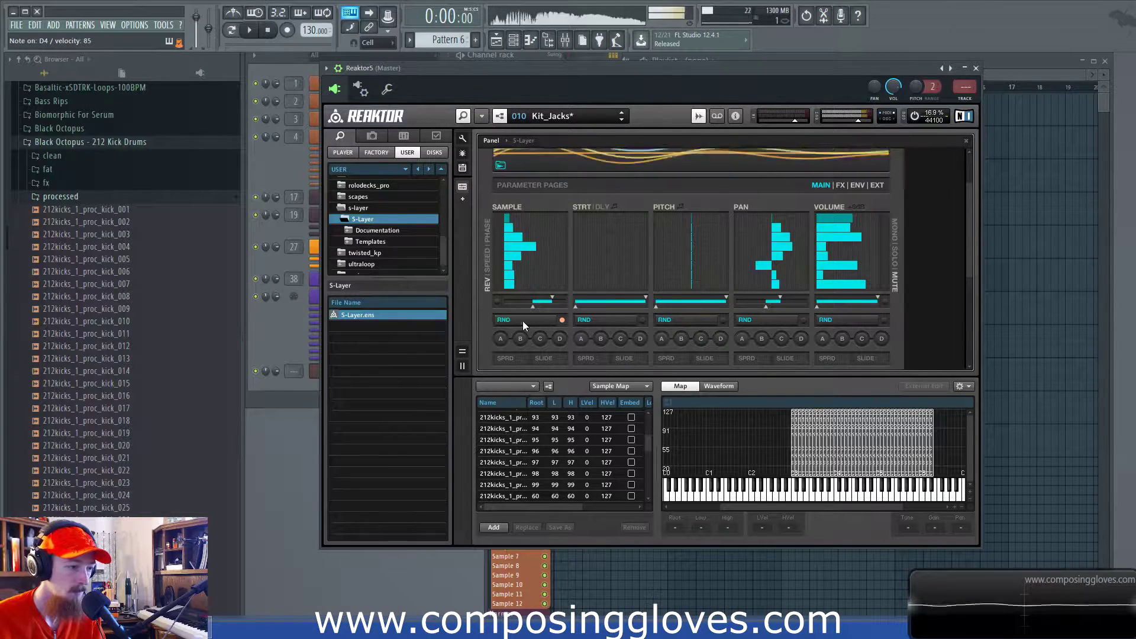
# Step: Include the Start and Pitch parameters in master randomization and randomize the whole patch twice
pyautogui.click(722, 320)
pyautogui.scroll(2, 971, 264)
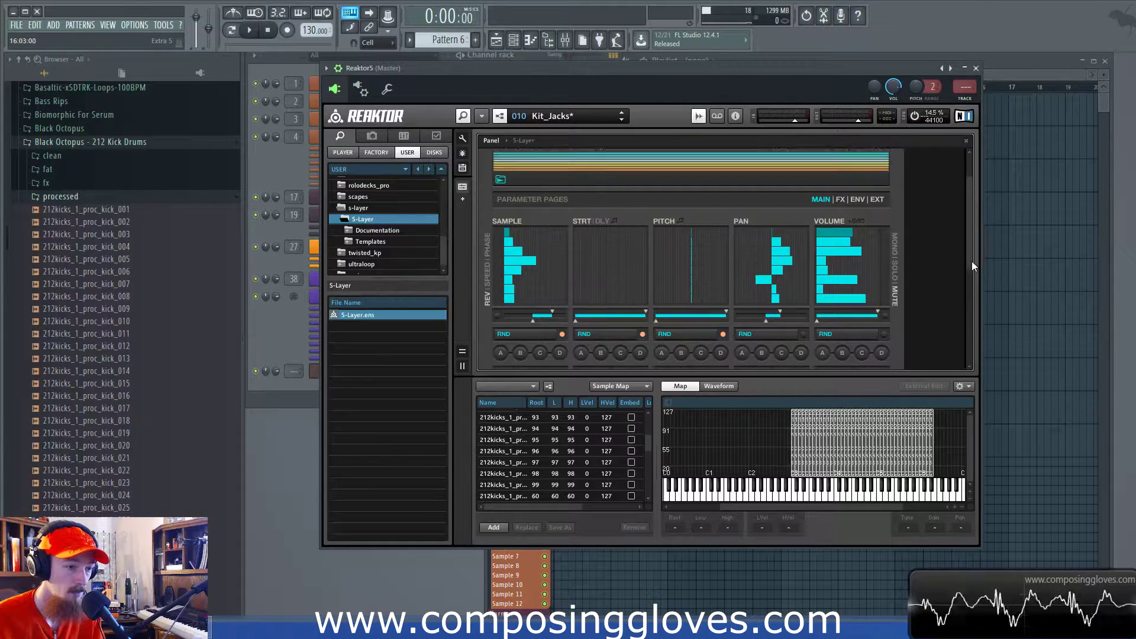
pyautogui.scroll(1, 967, 246)
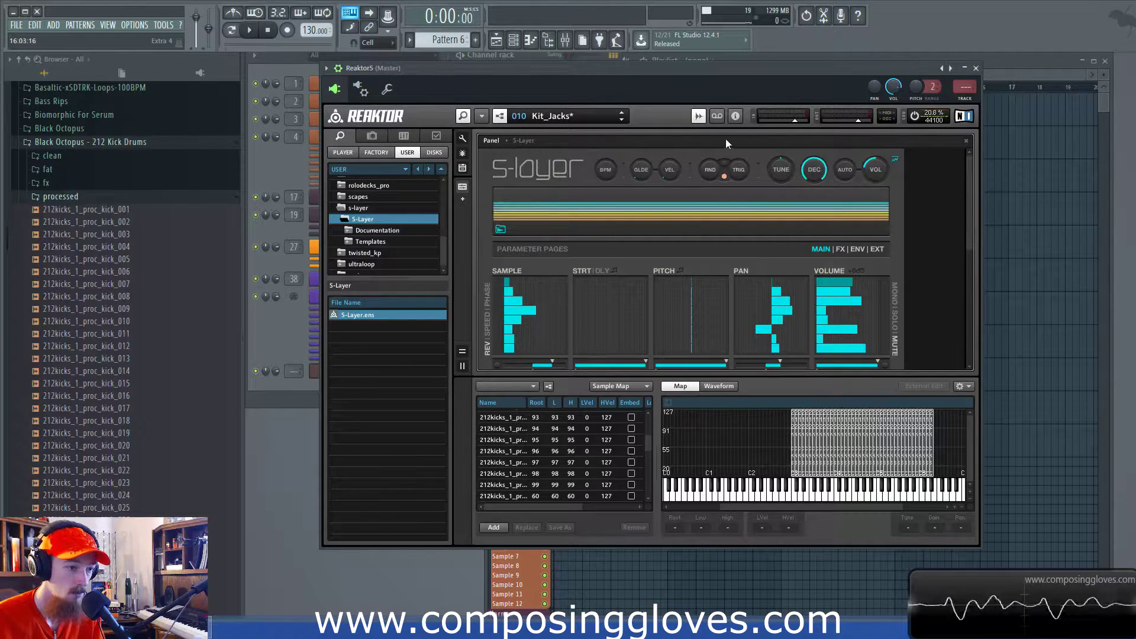
pyautogui.click(705, 169)
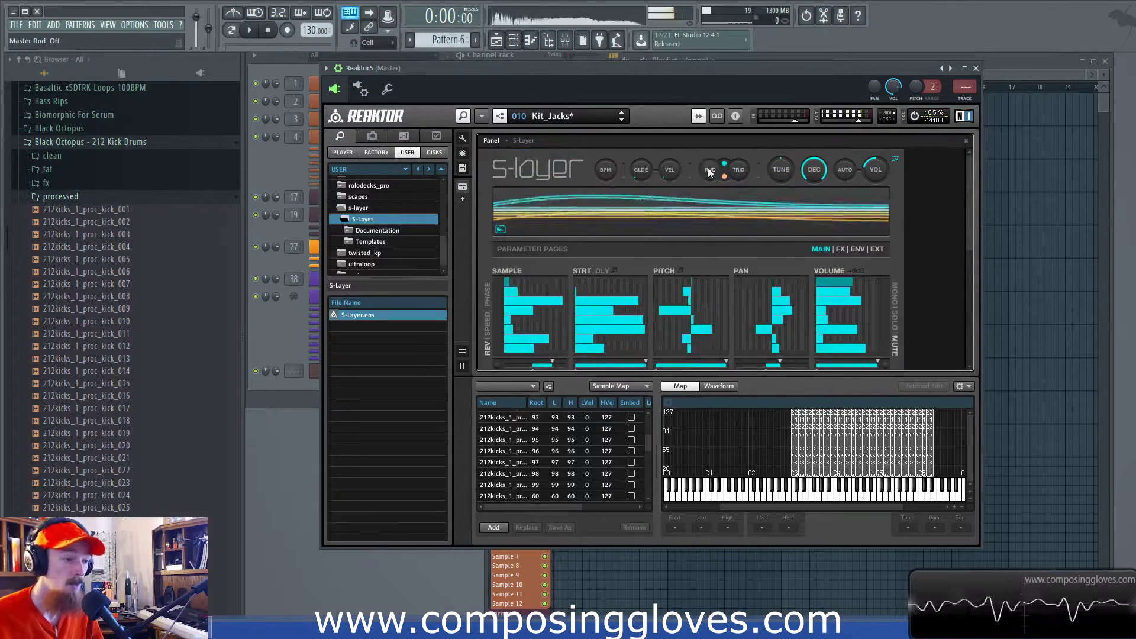
pyautogui.click(704, 170)
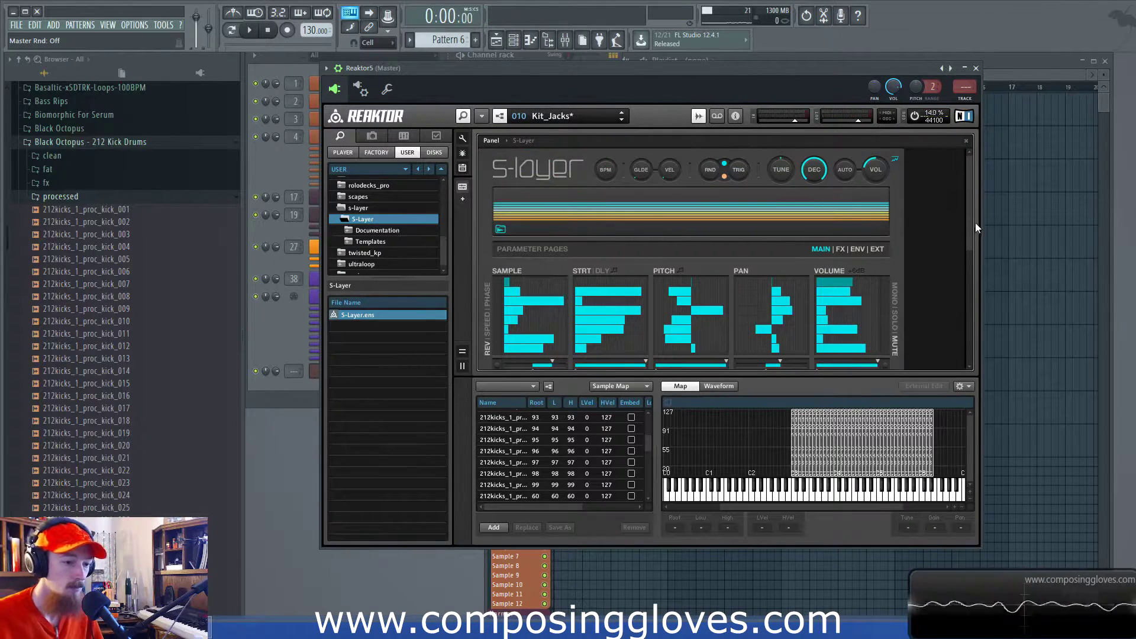
# Step: Switch the modulation section to scene 2
pyautogui.moveTo(970, 231); pyautogui.dragTo(973, 307)
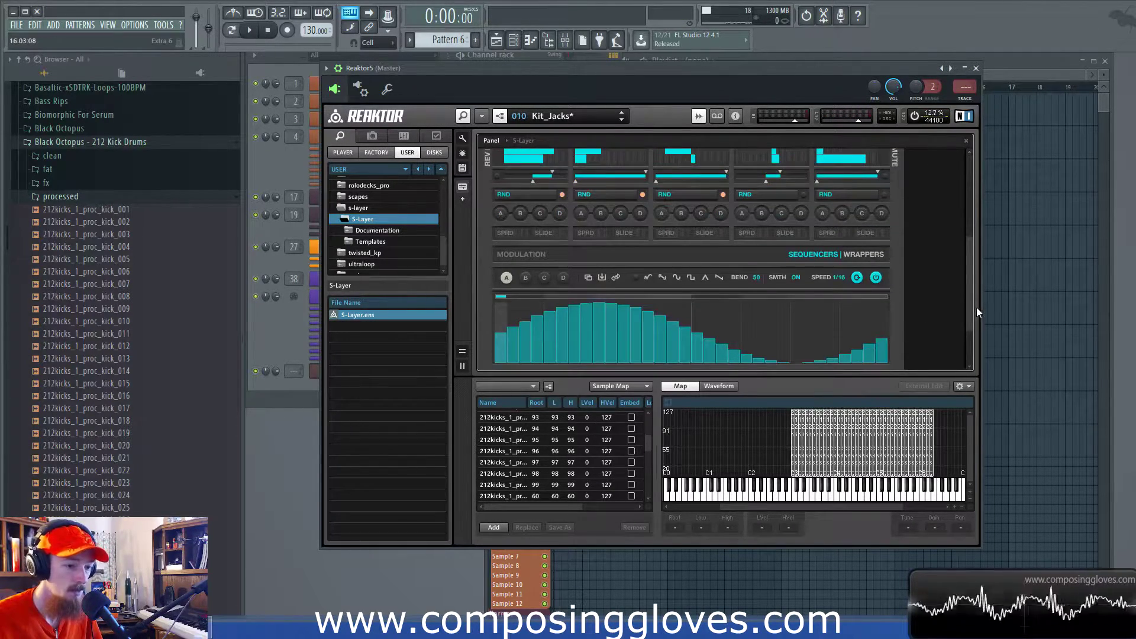
pyautogui.scroll(-2, 909, 336)
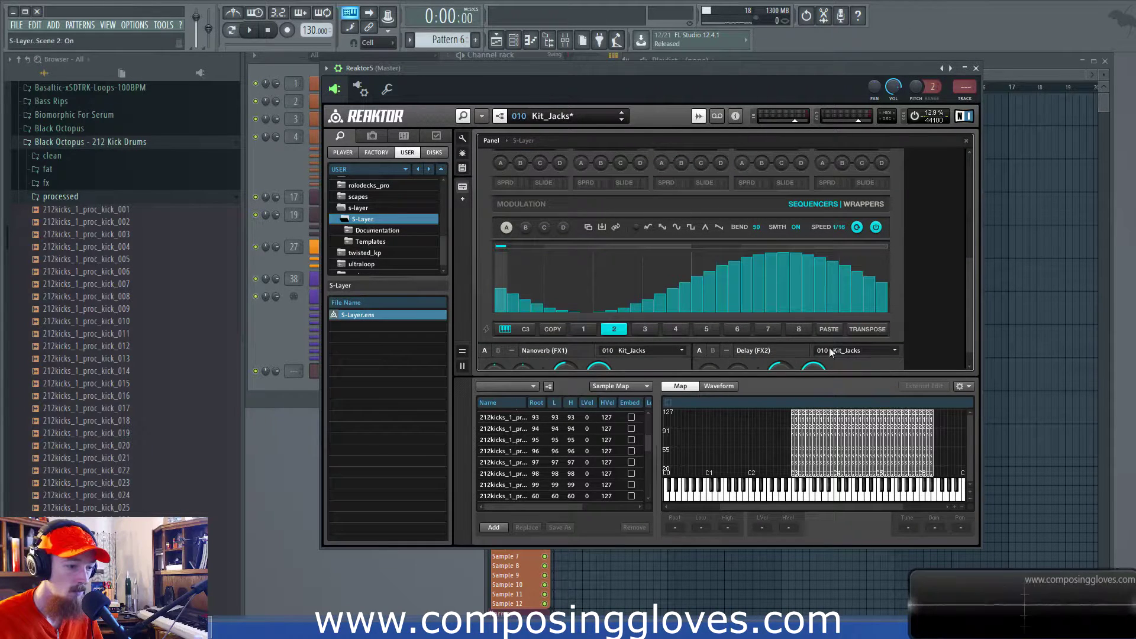
# Step: Copy the modulation sequence of scene 1 and paste it into scene 2
pyautogui.moveTo(967, 332); pyautogui.dragTo(966, 278)
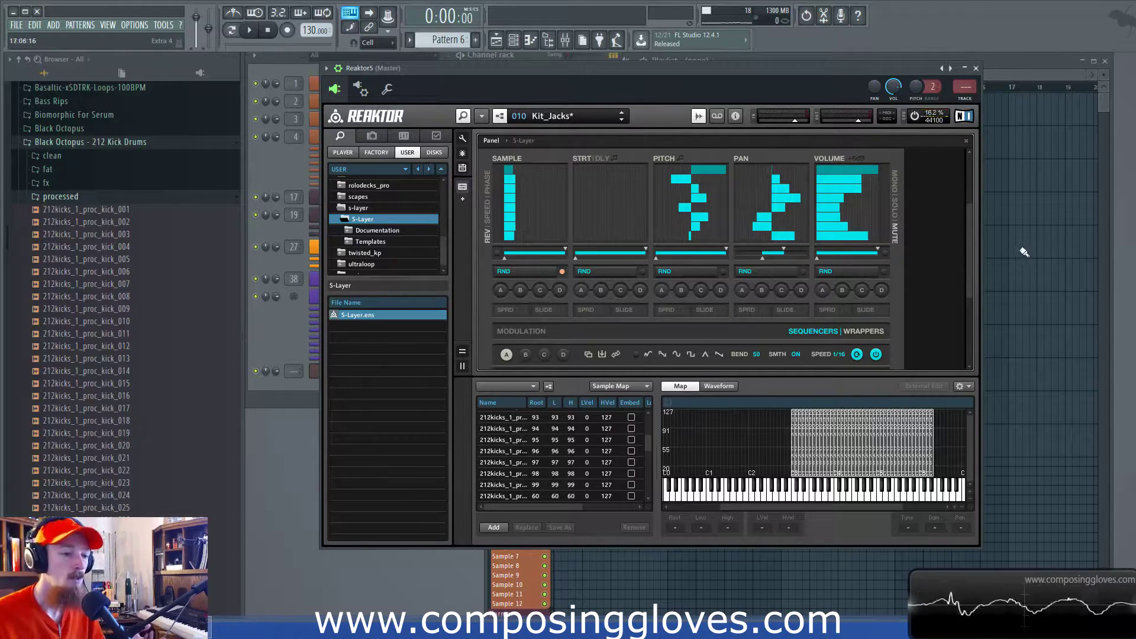
pyautogui.moveTo(969, 274); pyautogui.dragTo(953, 358)
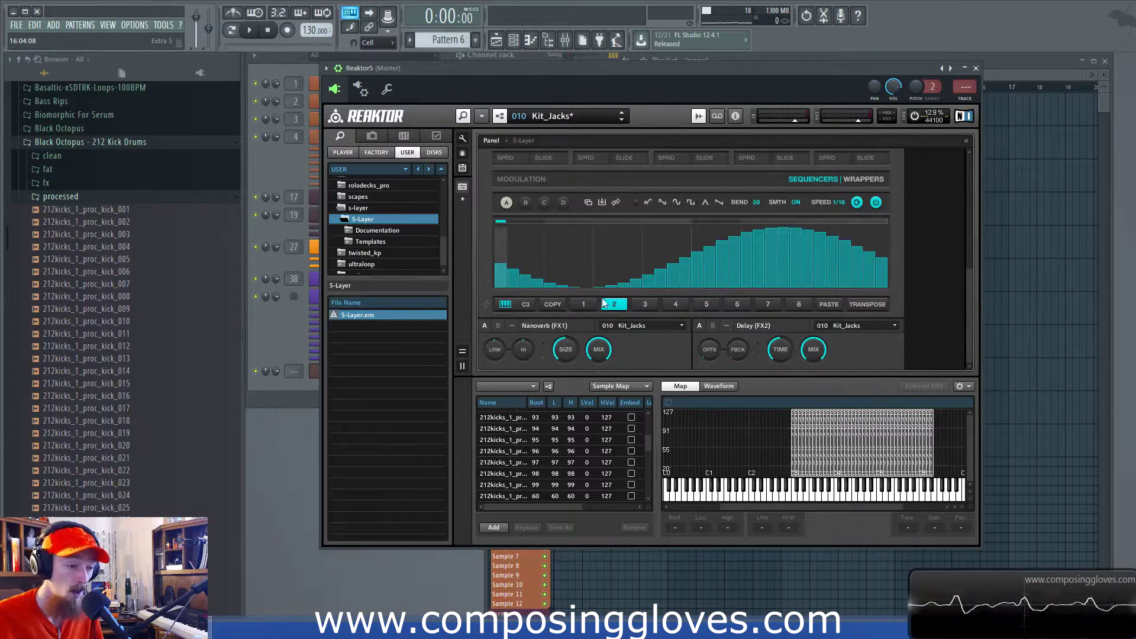
pyautogui.click(584, 305)
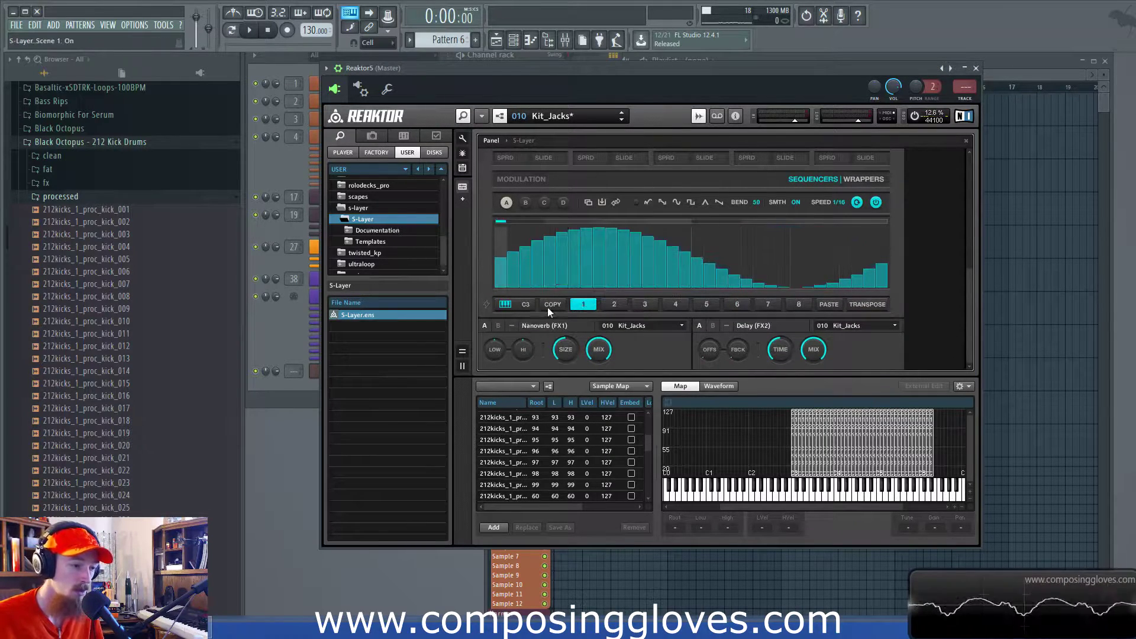
pyautogui.click(611, 300)
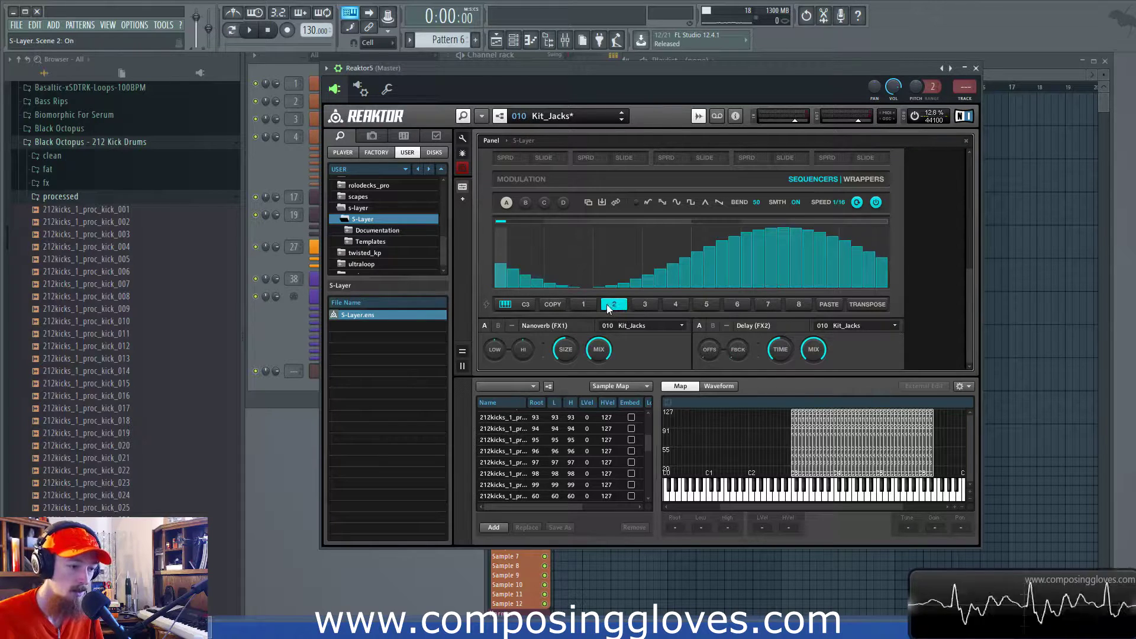
pyautogui.click(839, 304)
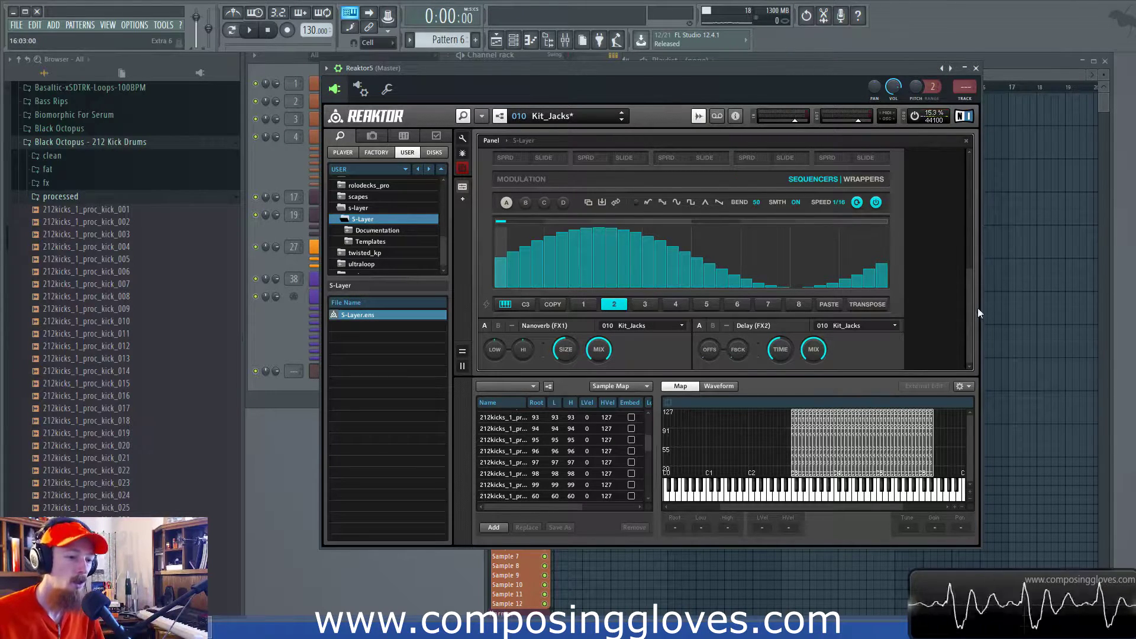
# Step: Select all mapped kick samples and try to export the sample map with references only, using the existing Kicks map file
pyautogui.moveTo(970, 319); pyautogui.dragTo(964, 219)
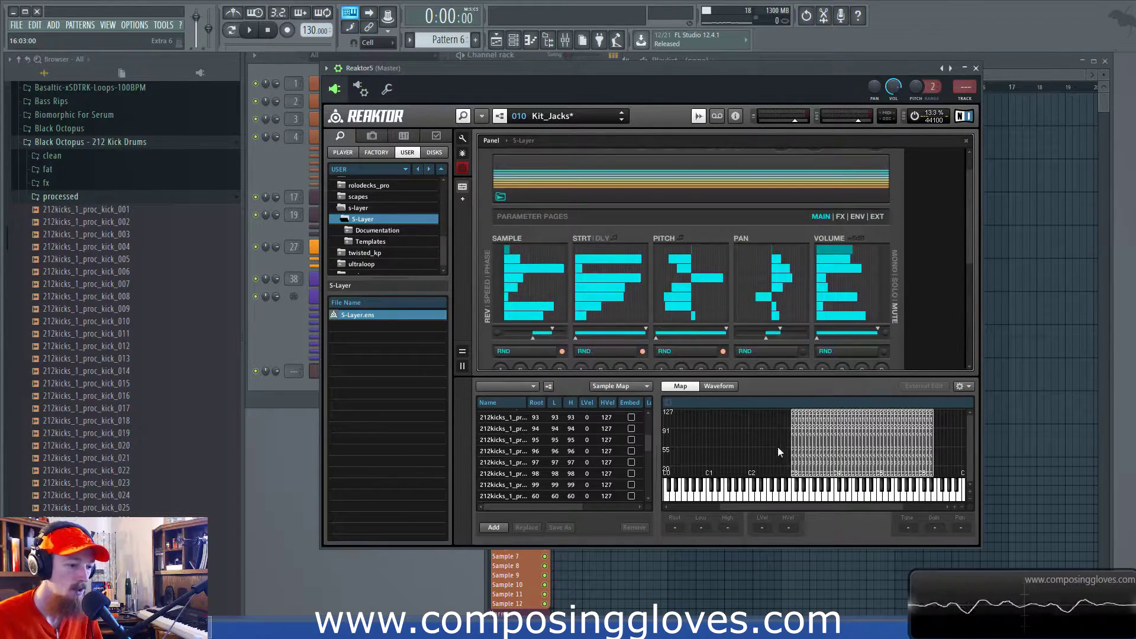
pyautogui.moveTo(755, 437); pyautogui.dragTo(942, 439)
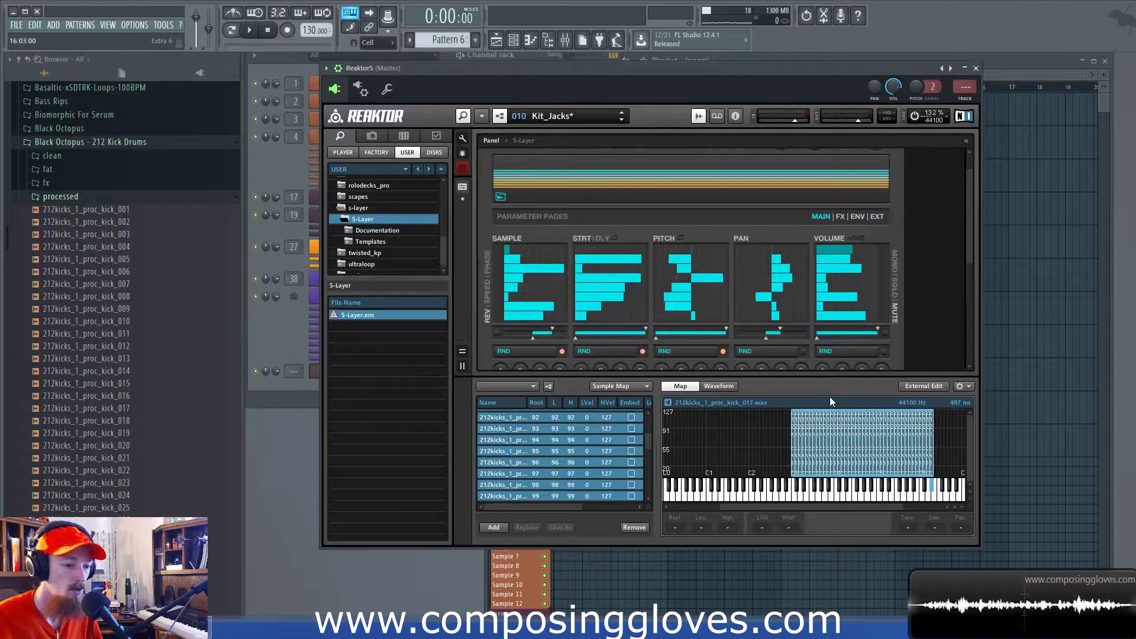
pyautogui.click(640, 387)
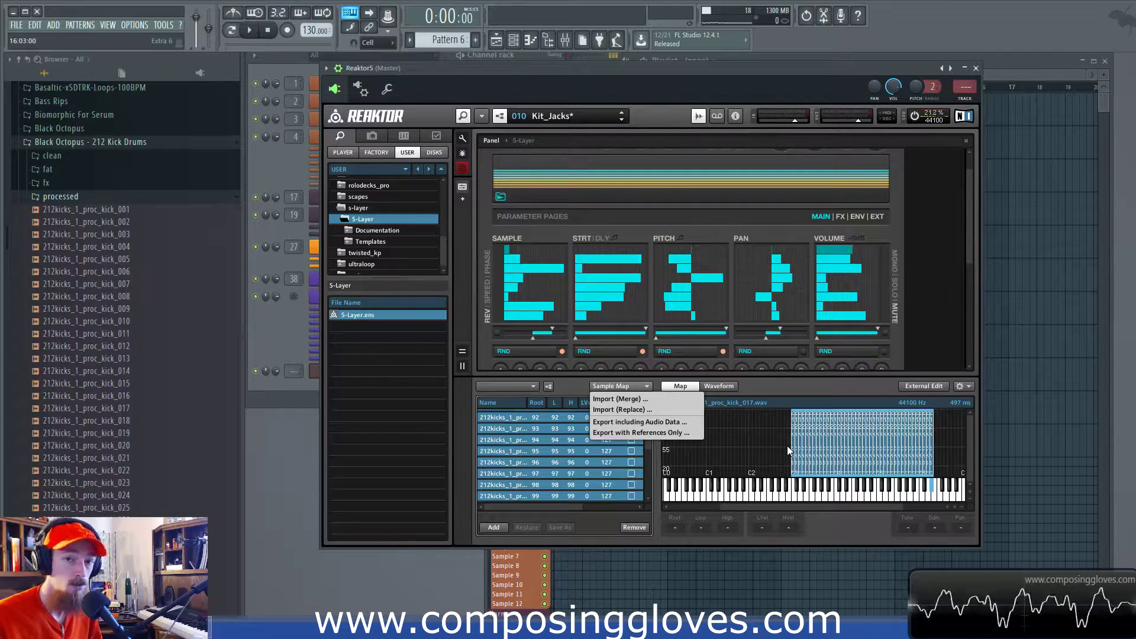
pyautogui.click(653, 434)
pyautogui.click(379, 249)
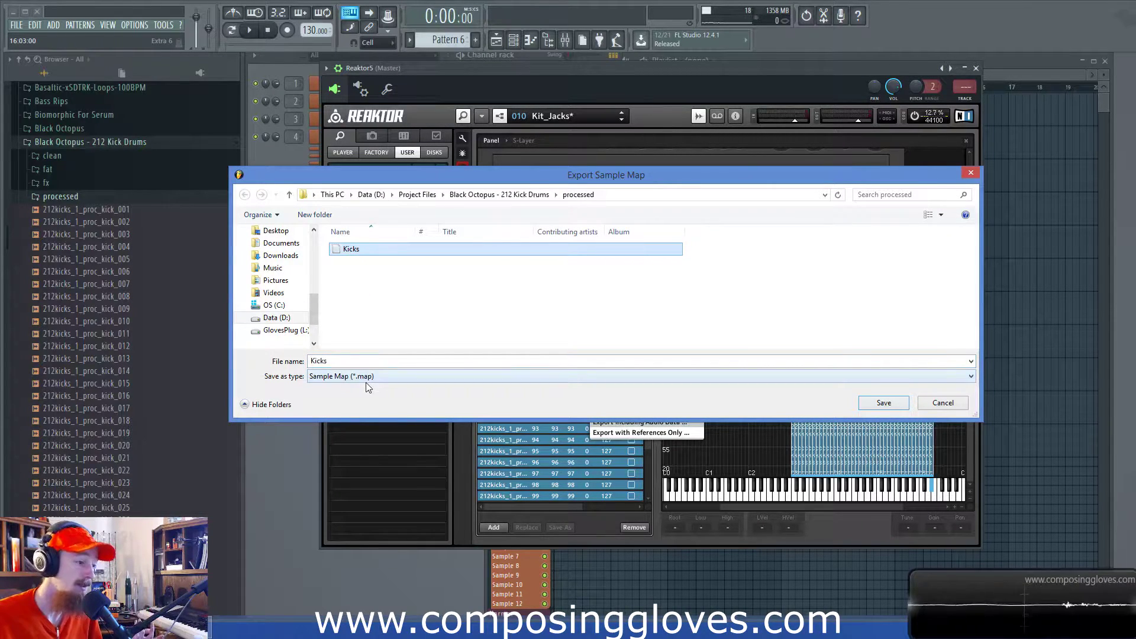
pyautogui.click(937, 406)
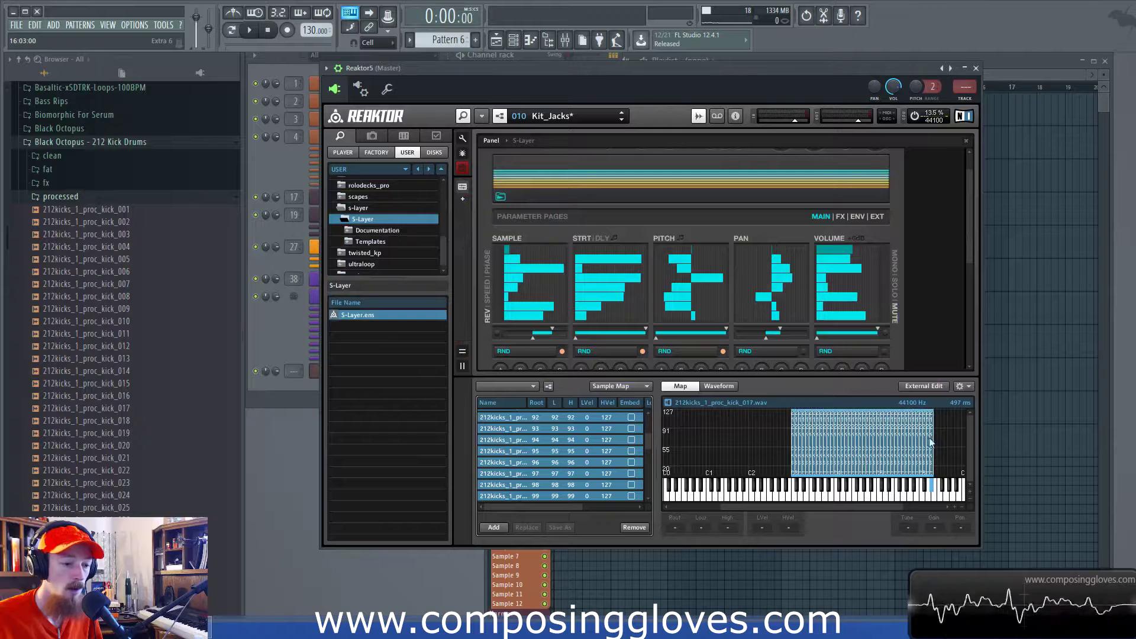
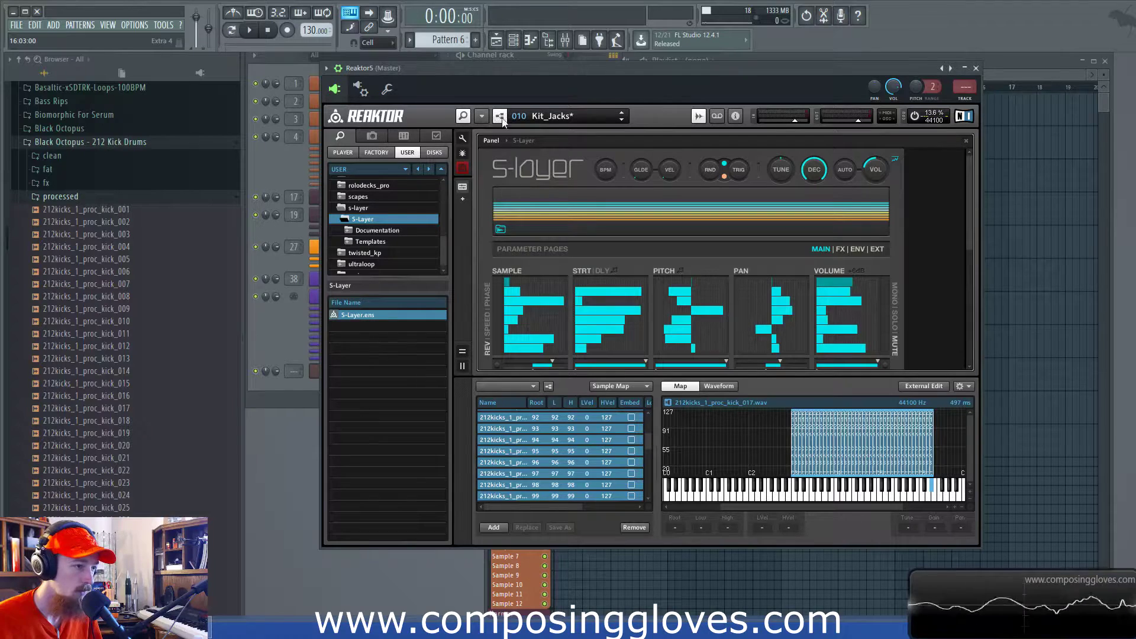
pyautogui.click(372, 136)
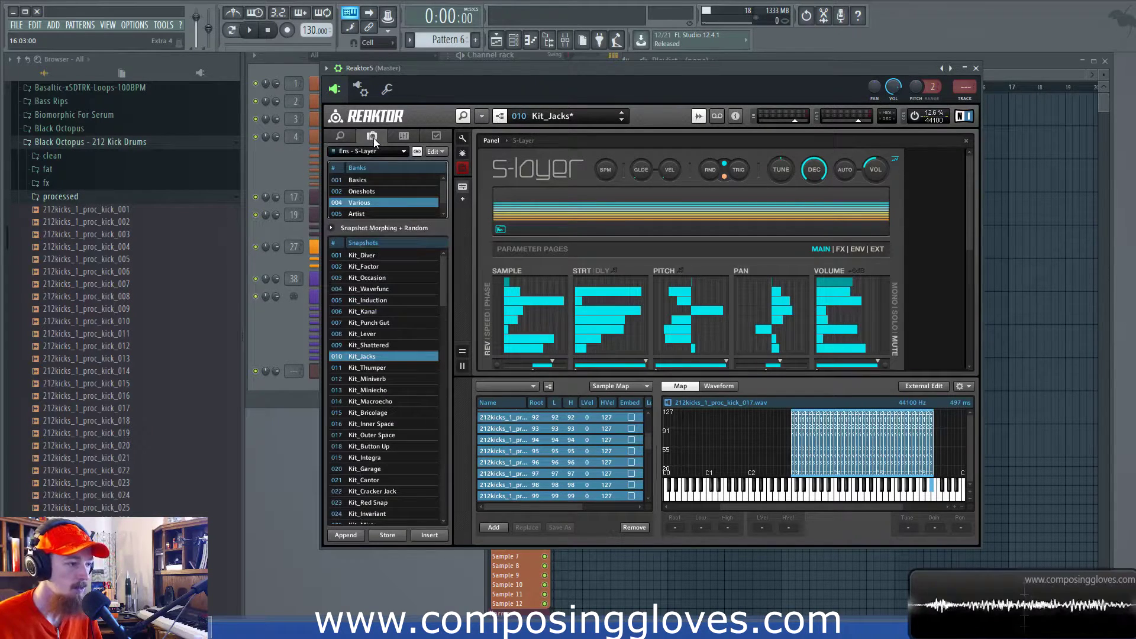
pyautogui.click(500, 117)
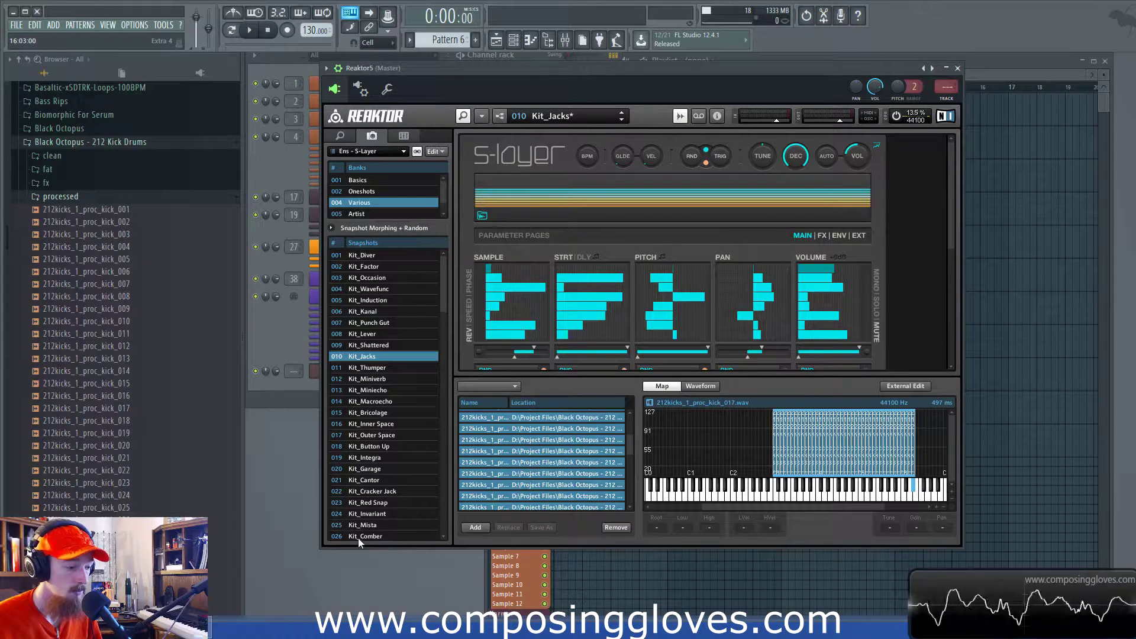
pyautogui.click(437, 152)
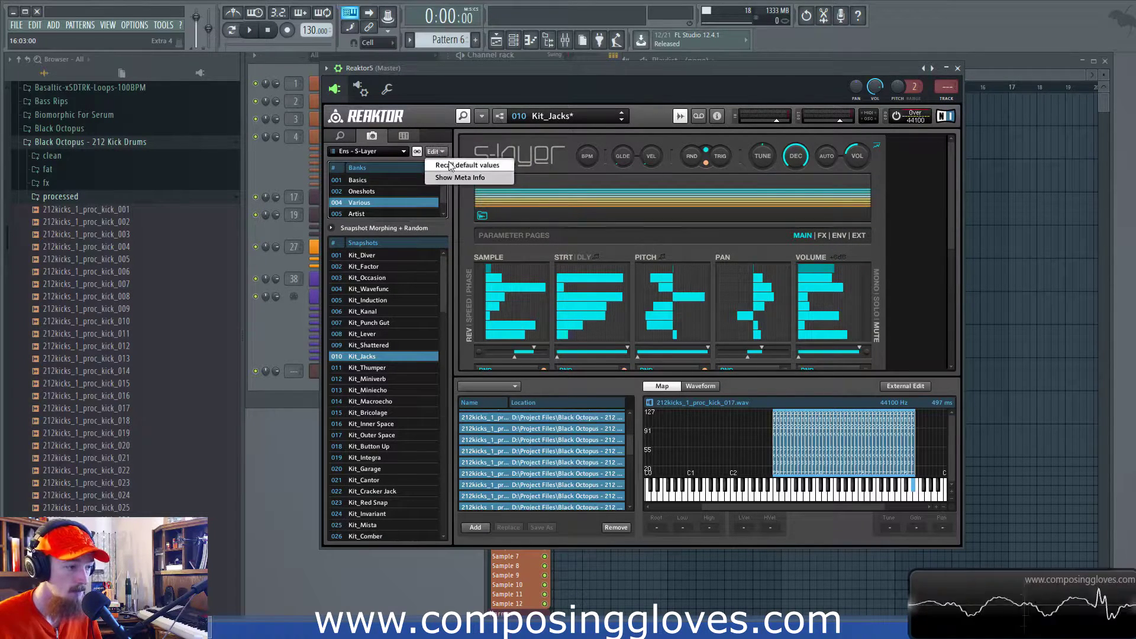
pyautogui.click(500, 117)
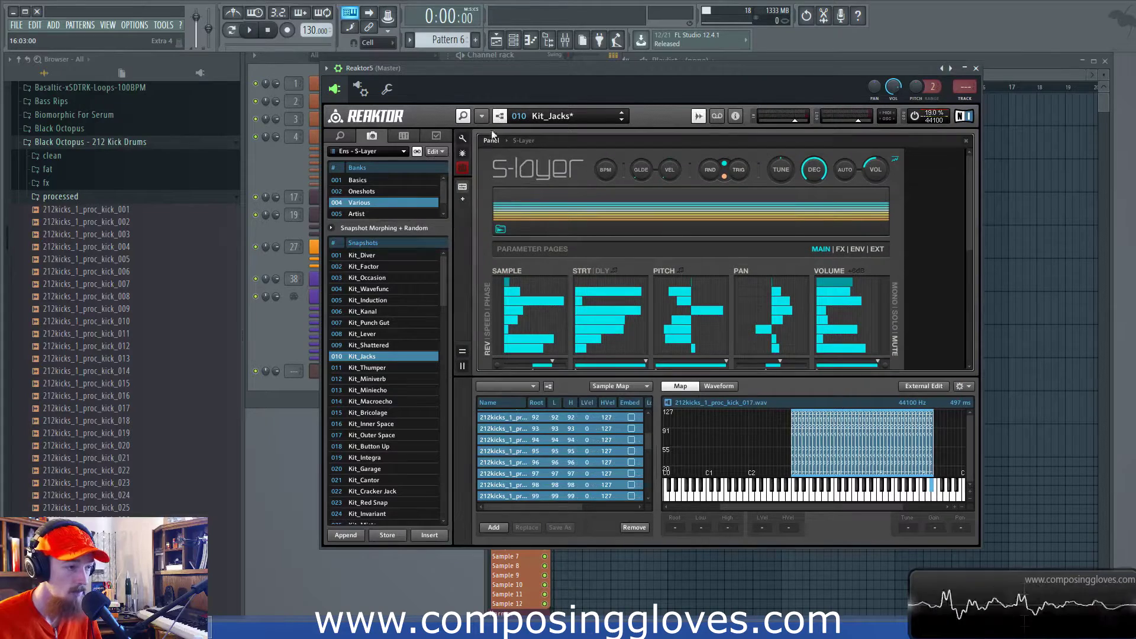
pyautogui.click(437, 138)
# Step: Save the current sound as a snapshot named "Kicks" in slot 002 of the User snapshot bank
pyautogui.click(373, 136)
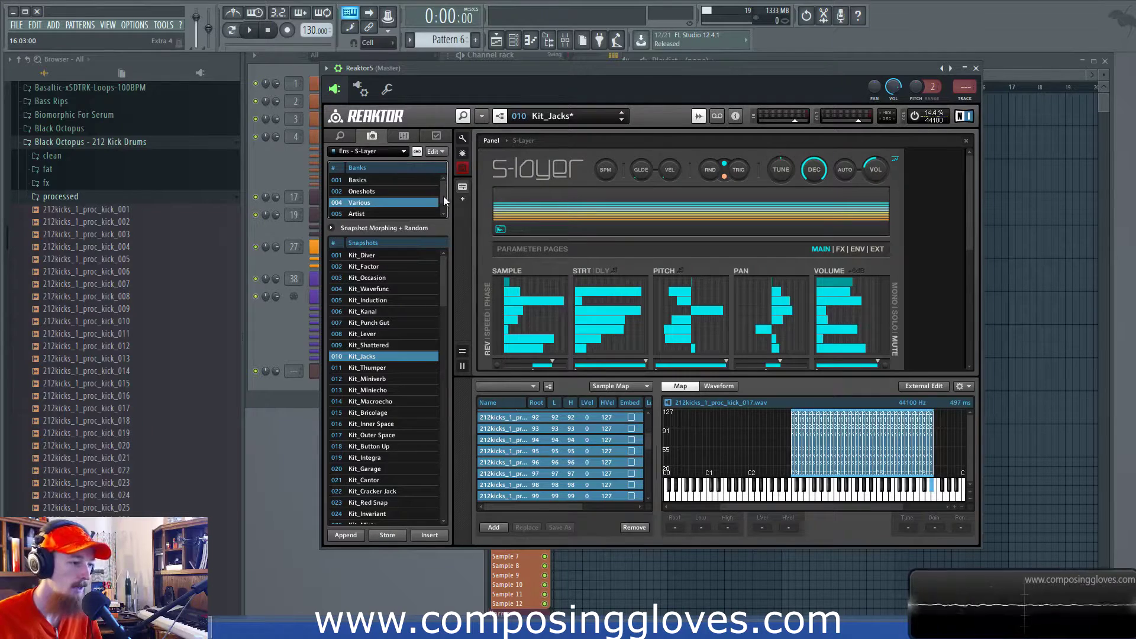
pyautogui.scroll(-1, 442, 197)
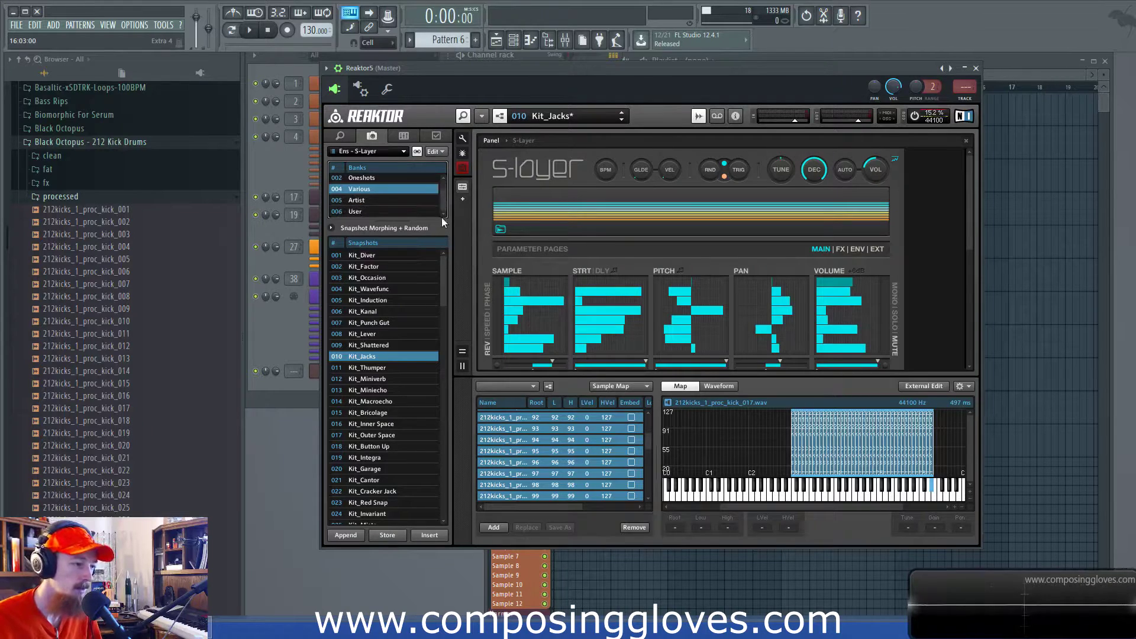
pyautogui.click(441, 152)
pyautogui.click(441, 152)
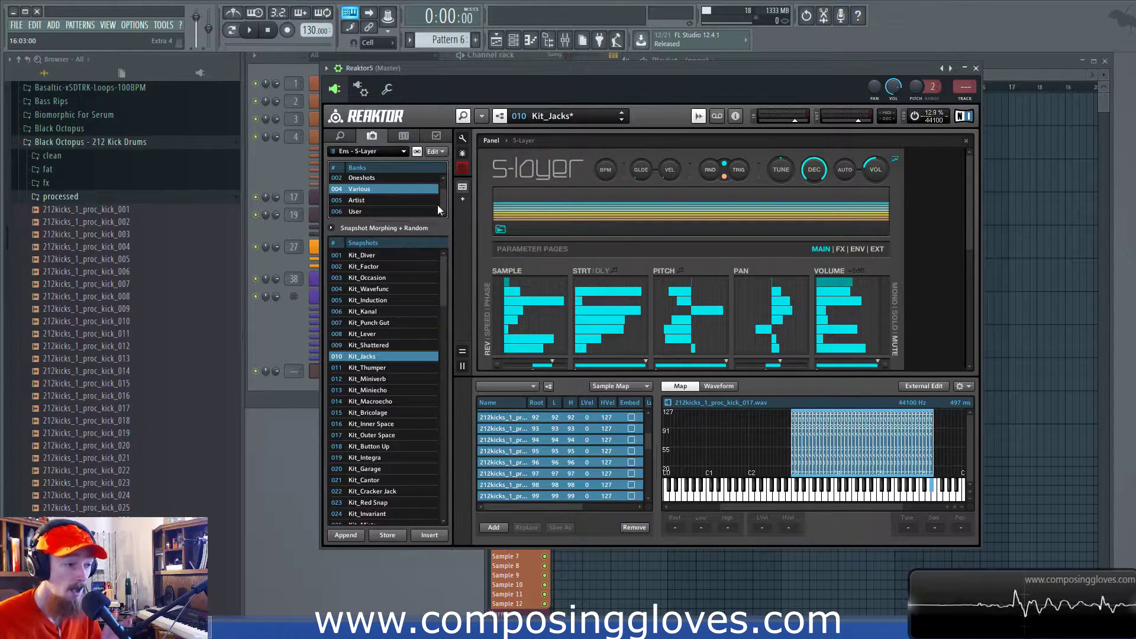
pyautogui.click(402, 211)
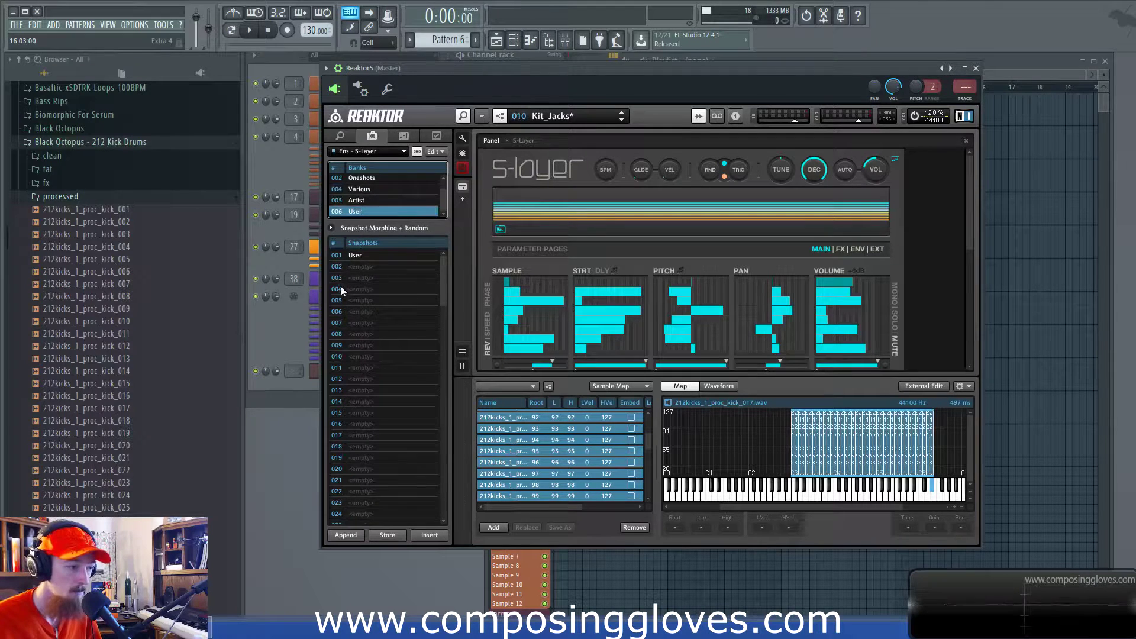
pyautogui.click(375, 267)
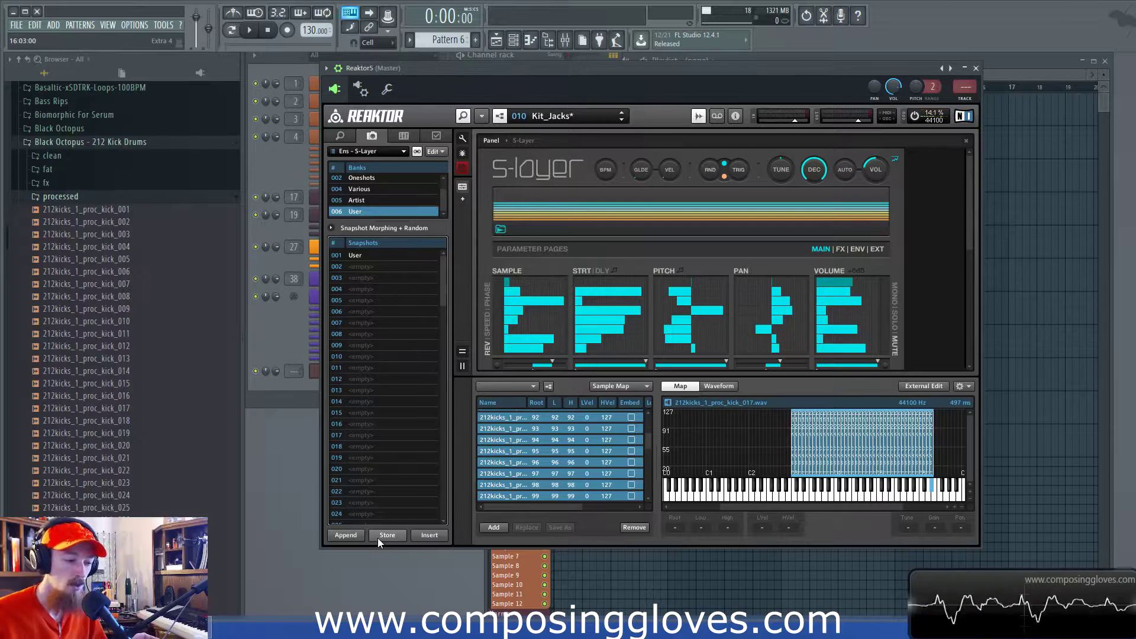
pyautogui.click(354, 535)
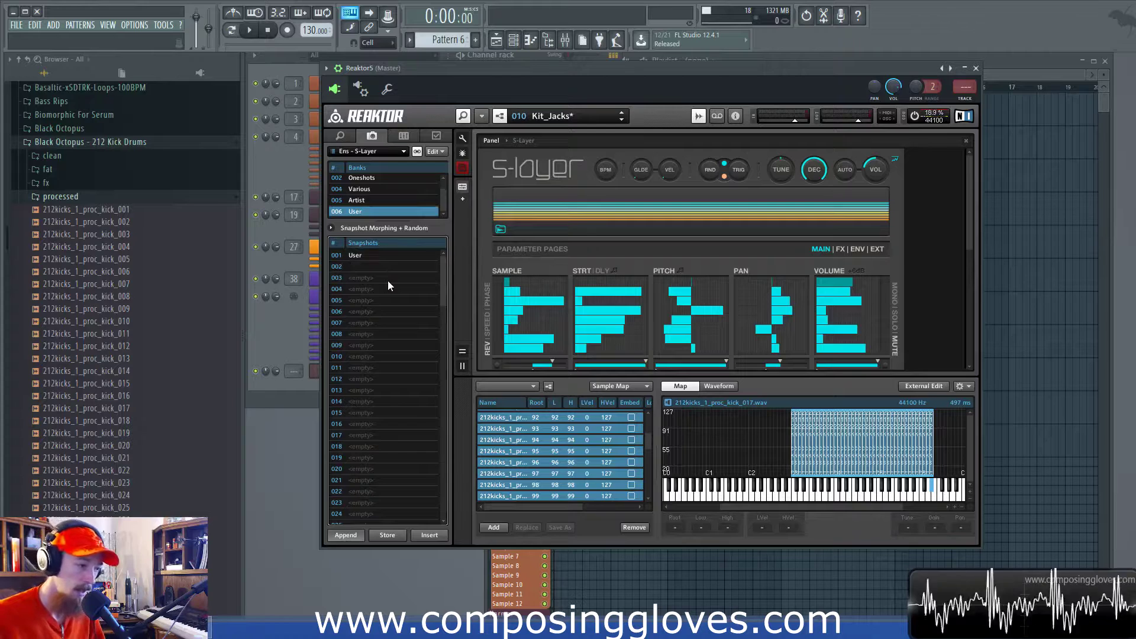
pyautogui.write('Kicks')
pyautogui.press('Return')
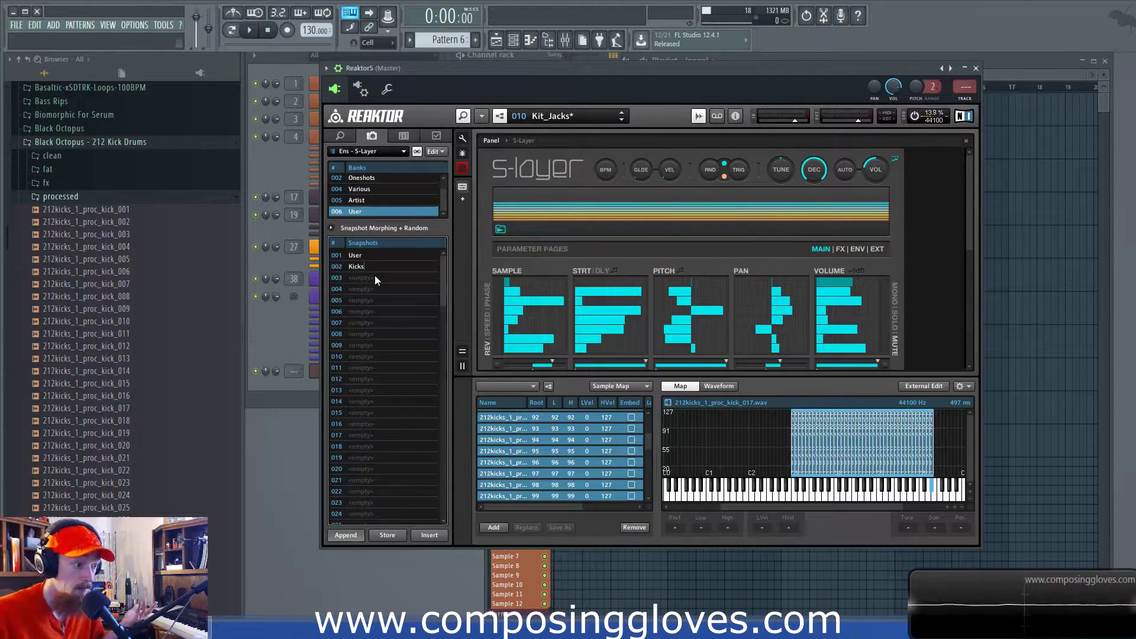
pyautogui.click(352, 536)
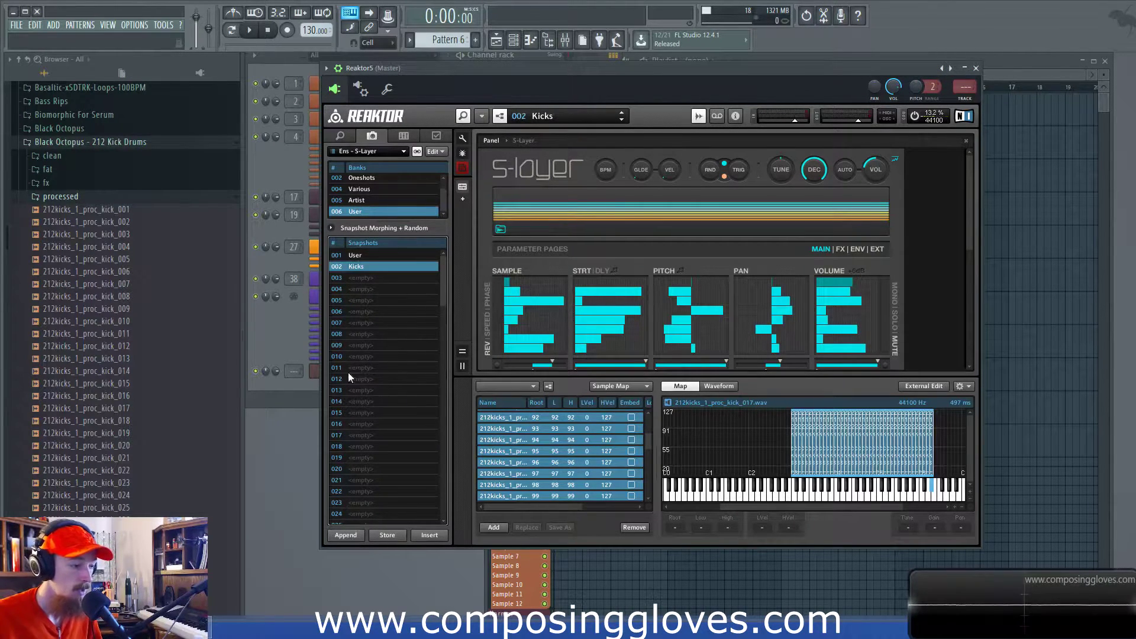
# Step: Compare the User and Kicks snapshots by loading them in turn, ending on Kicks
pyautogui.click(389, 256)
pyautogui.click(382, 263)
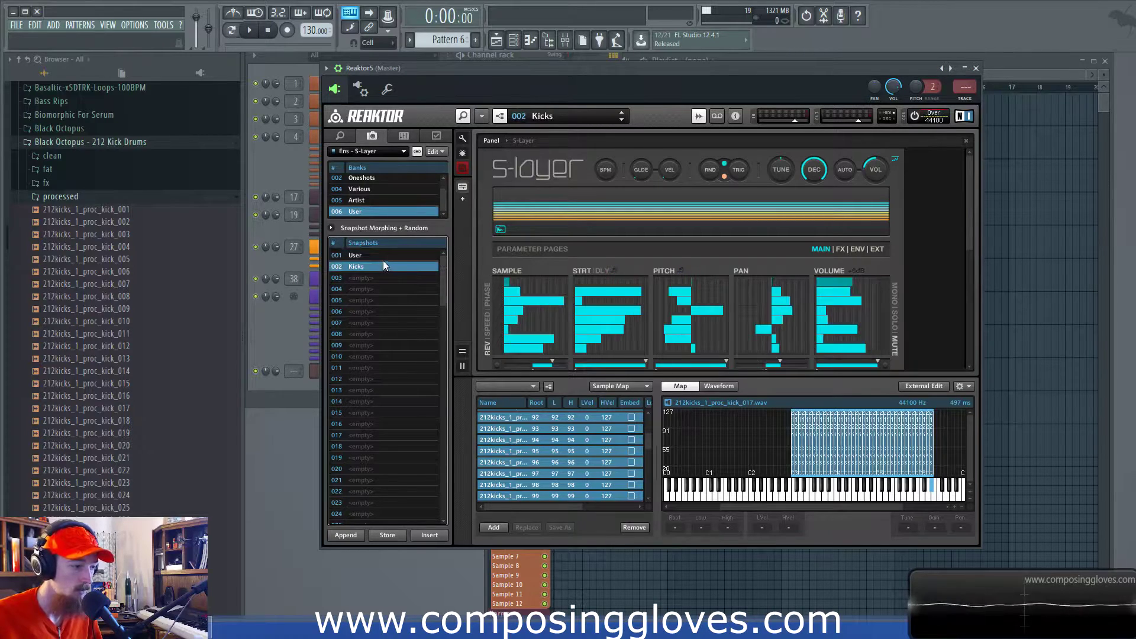
pyautogui.click(389, 254)
pyautogui.click(390, 266)
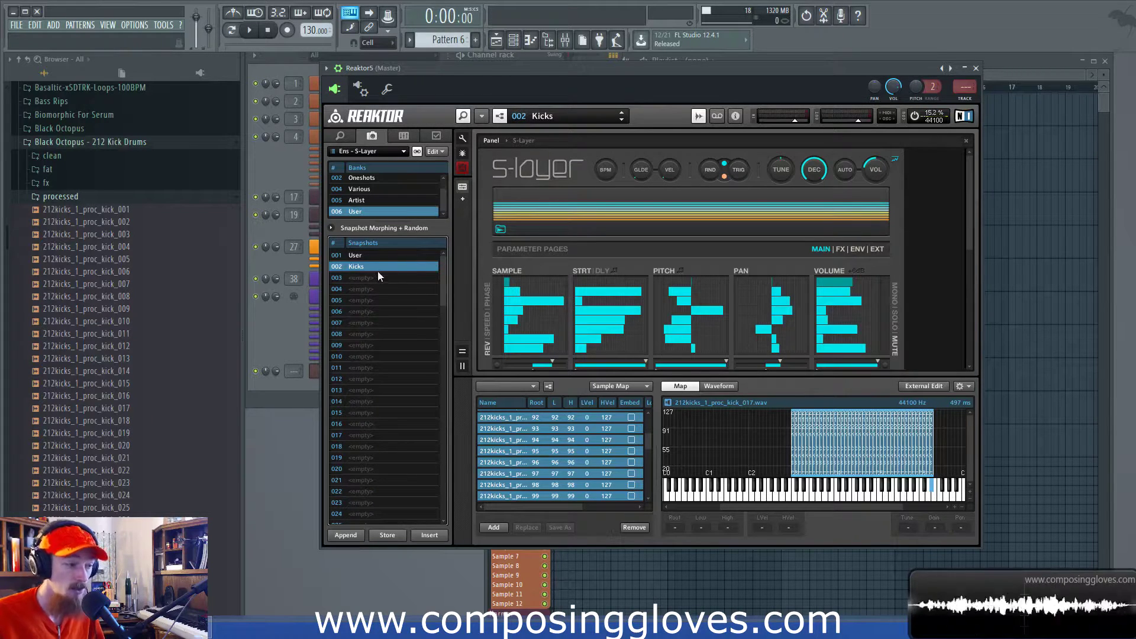
pyautogui.scroll(-2, 963, 262)
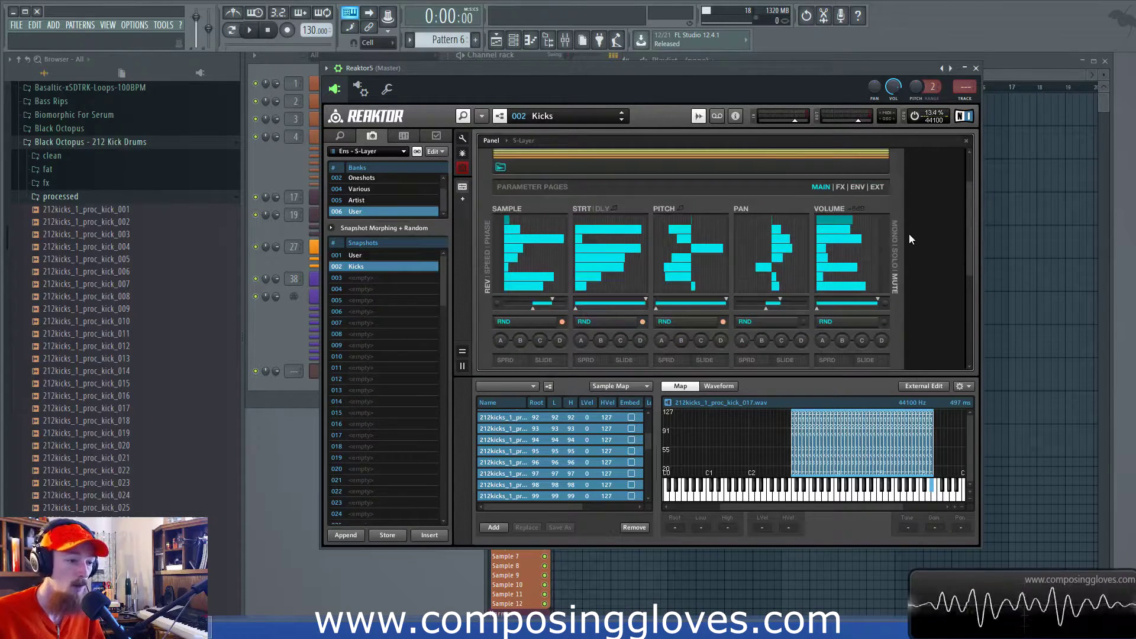
pyautogui.scroll(2, 967, 251)
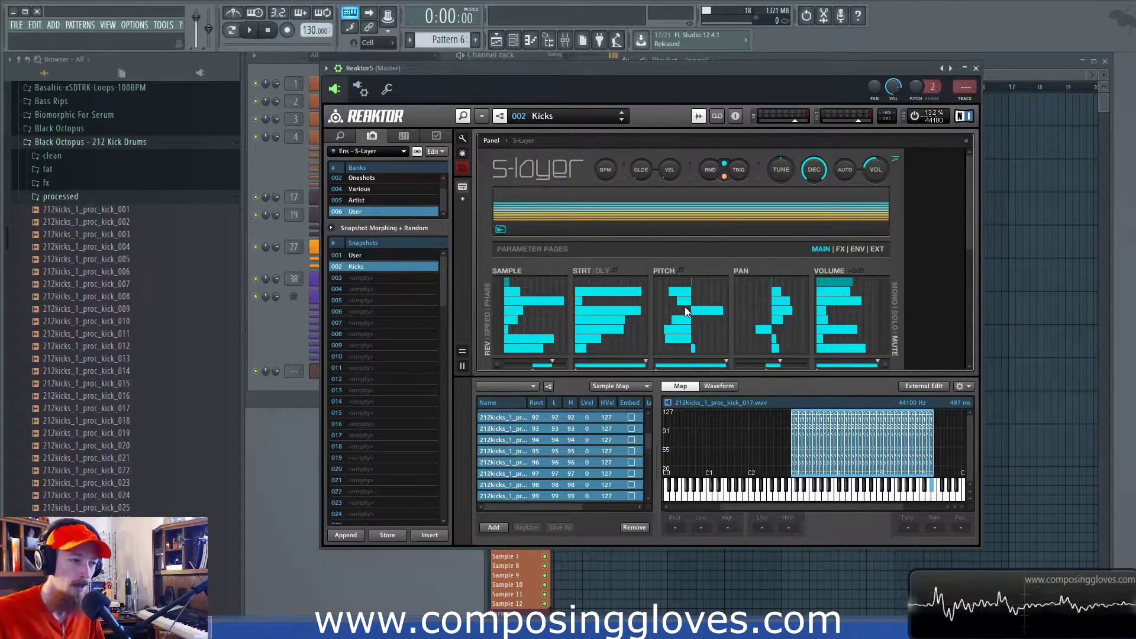
pyautogui.click(542, 116)
pyautogui.moveTo(569, 128)
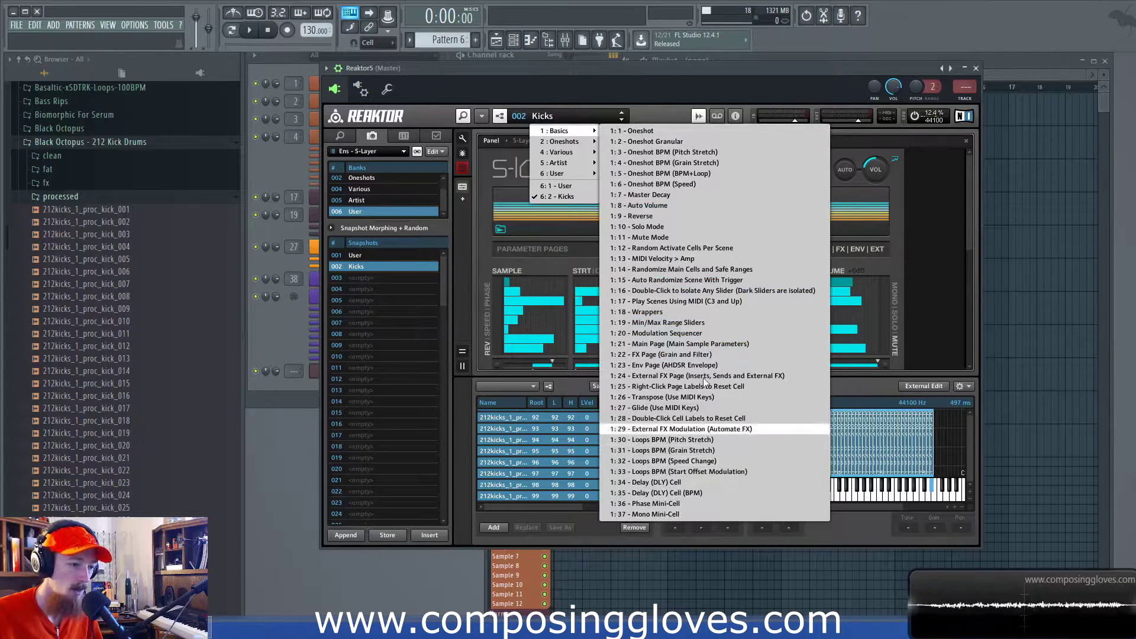
pyautogui.click(948, 235)
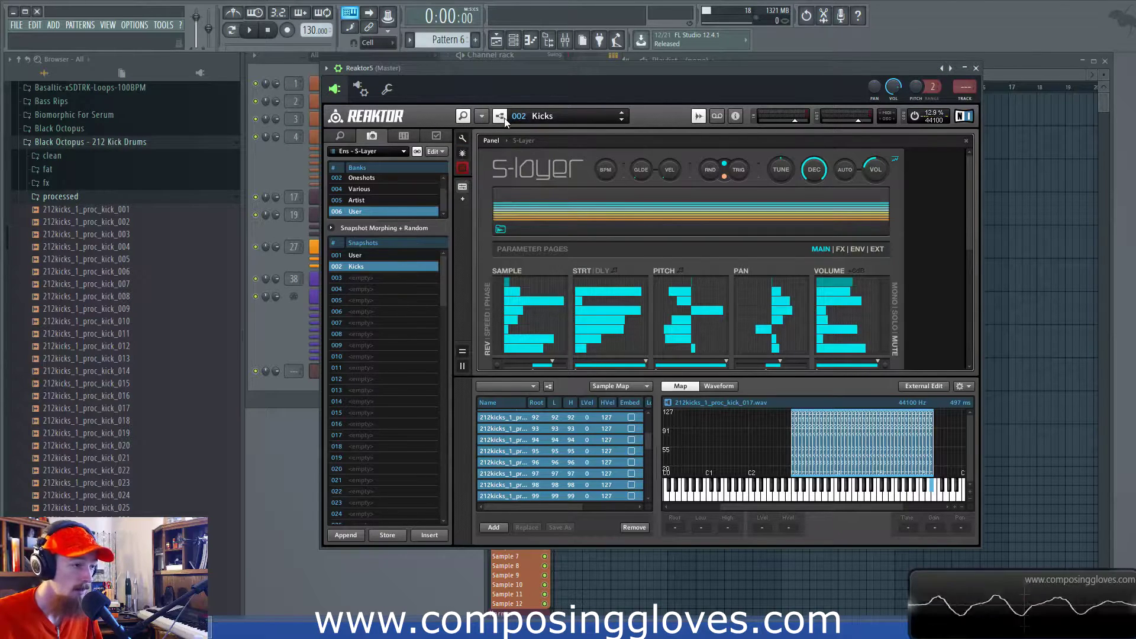
# Step: Try to save the ensemble over the existing "S-Layer - Kick Map" file in the processed folder
pyautogui.click(463, 171)
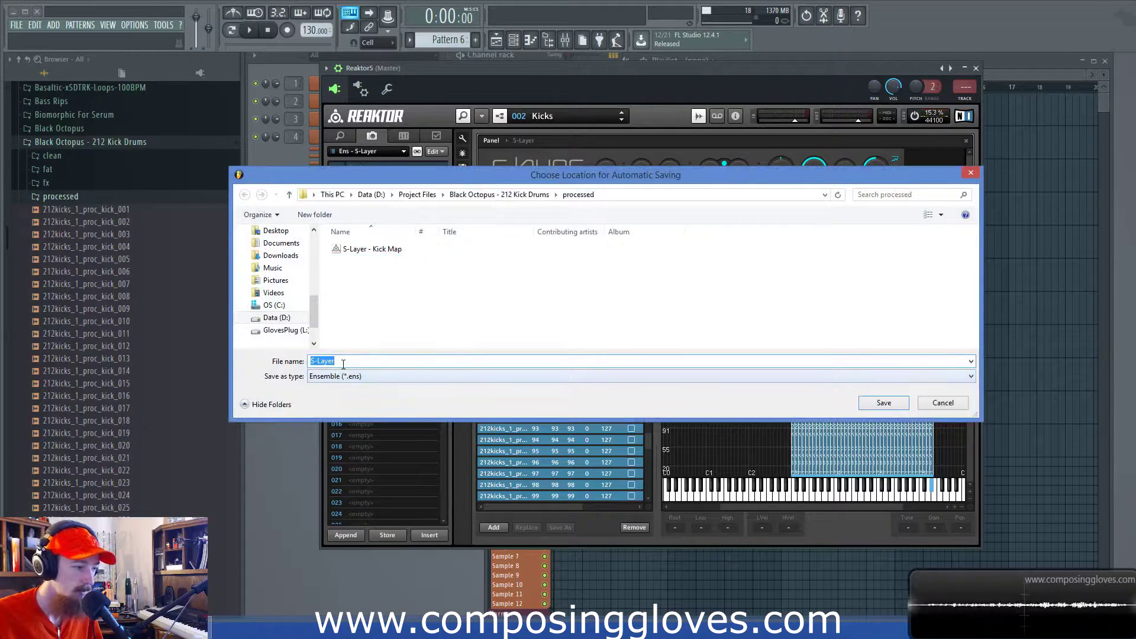
pyautogui.click(350, 254)
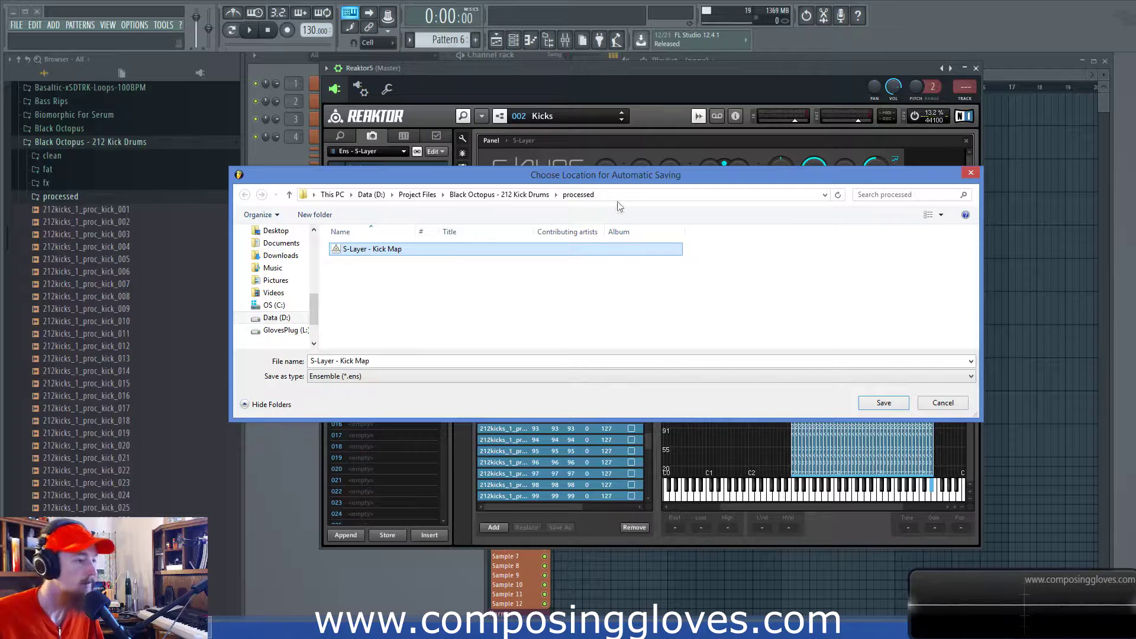
pyautogui.moveTo(684, 171); pyautogui.dragTo(691, 142)
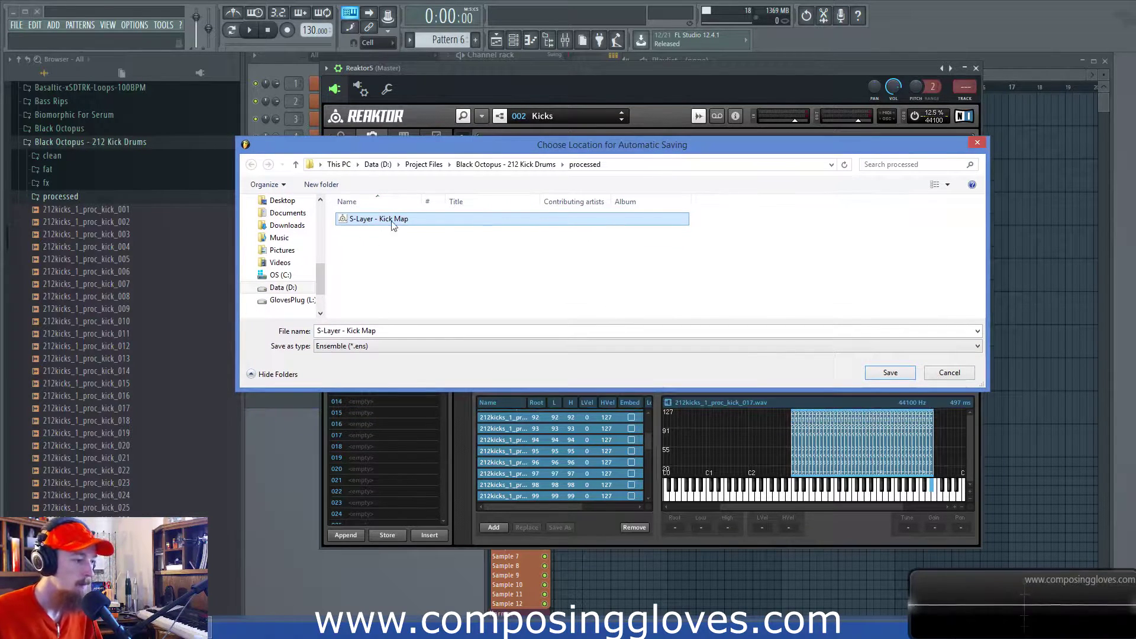
pyautogui.click(948, 373)
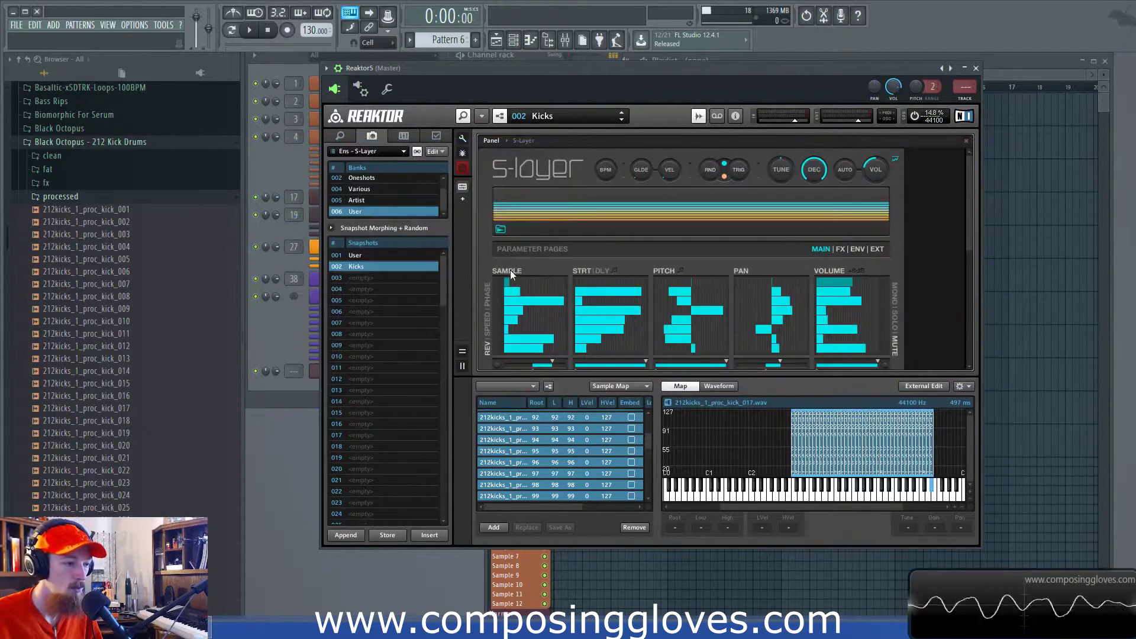
pyautogui.click(427, 289)
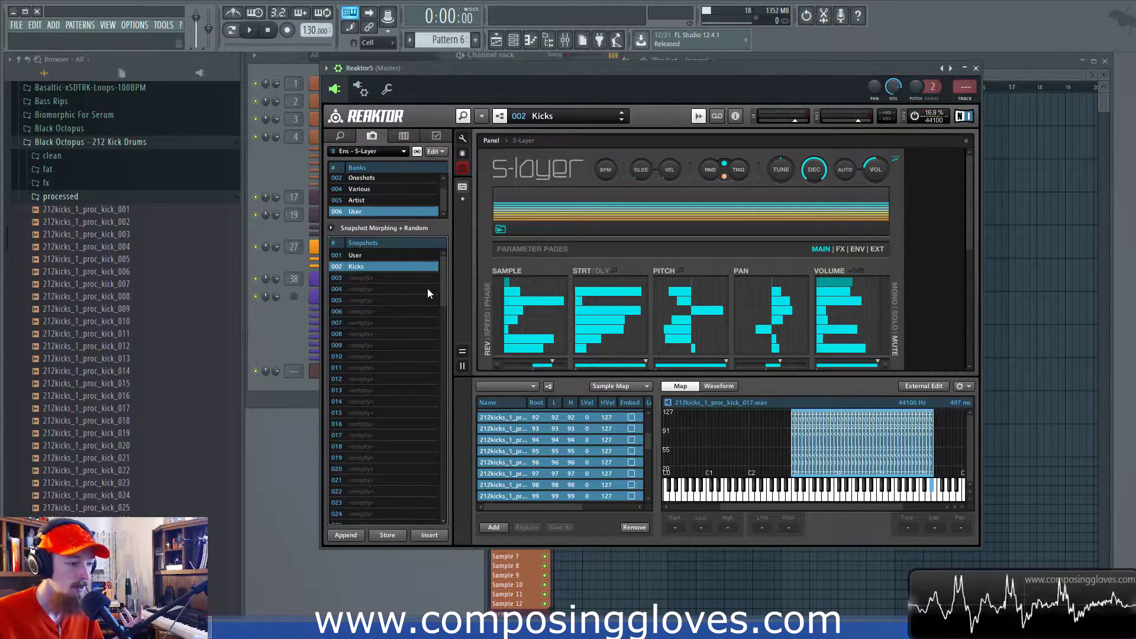
pyautogui.scroll(-15, 428, 289)
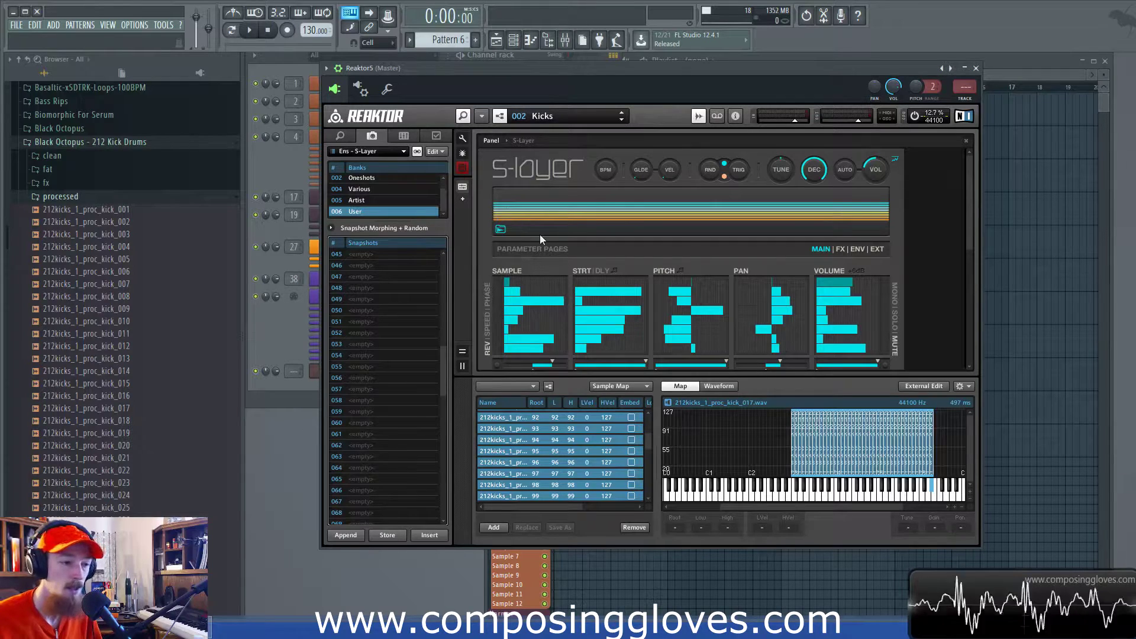
# Step: Close the Reaktor5 plugin window to return to the channel rack
pyautogui.click(975, 68)
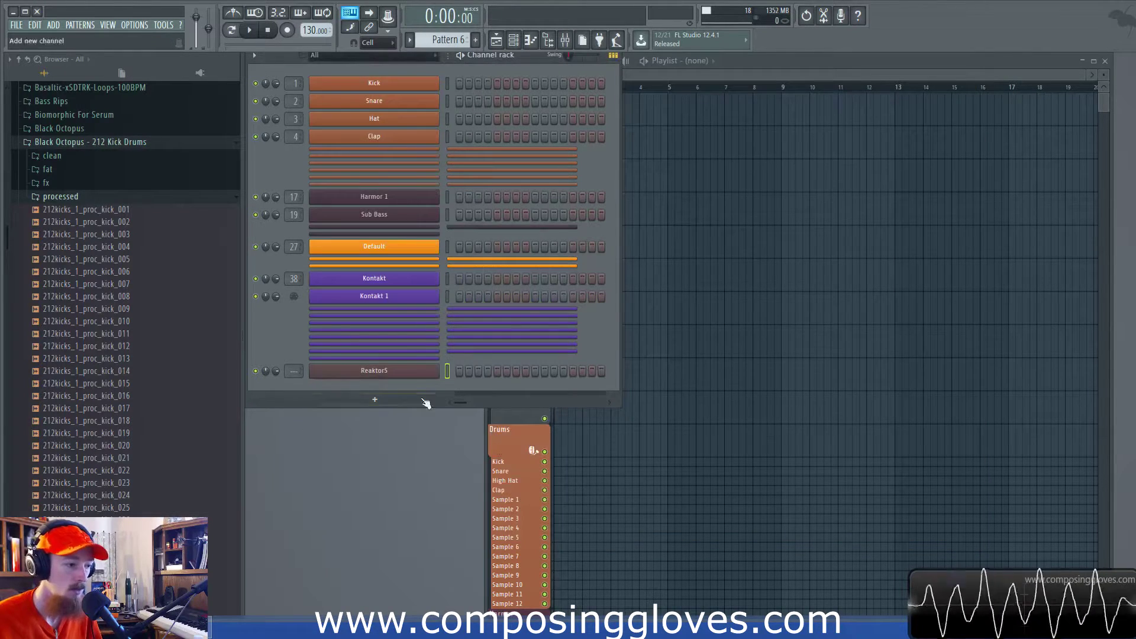
pyautogui.click(378, 401)
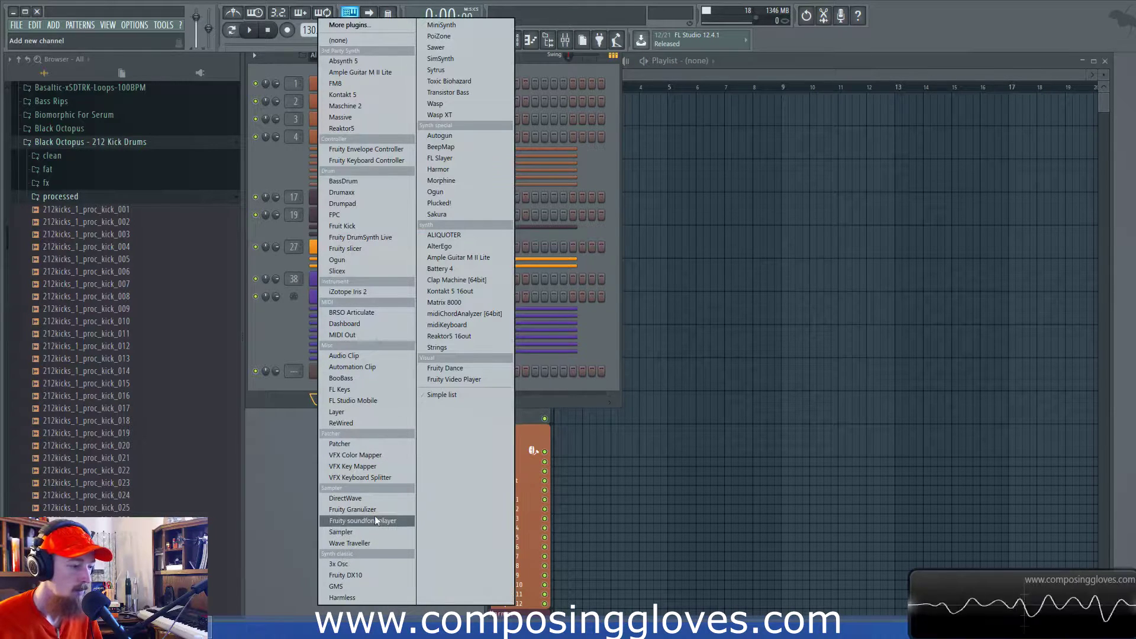
pyautogui.click(295, 420)
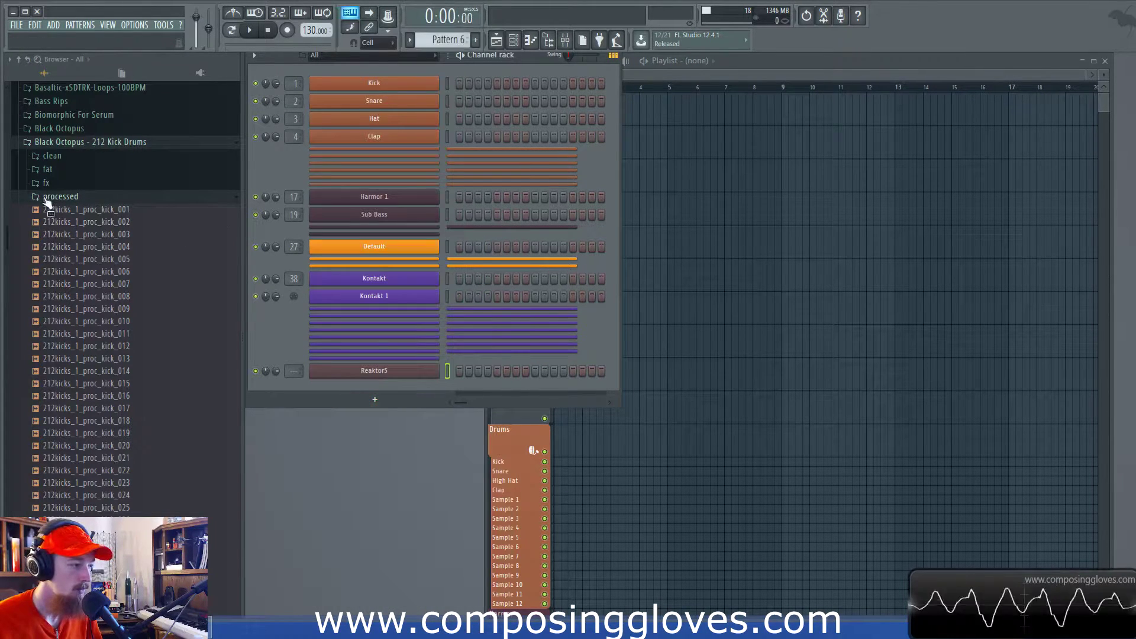
# Step: Open the "S-Layer - Kick Map" ensemble in standalone Reaktor 5 from the processed subfolder of "Black Octopus - 212 Kick Drums" in Windows Explorer
pyautogui.rightClick(95, 142)
pyautogui.click(127, 212)
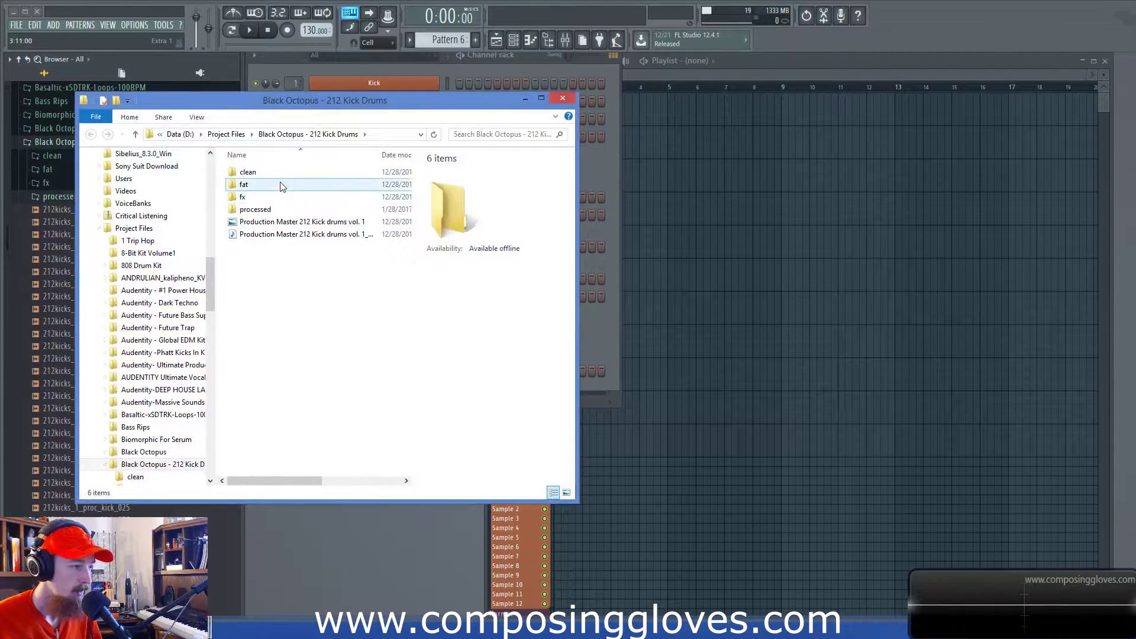
pyautogui.doubleClick(281, 210)
pyautogui.scroll(-4, 318, 291)
pyautogui.scroll(-1, 318, 291)
pyautogui.click(296, 469)
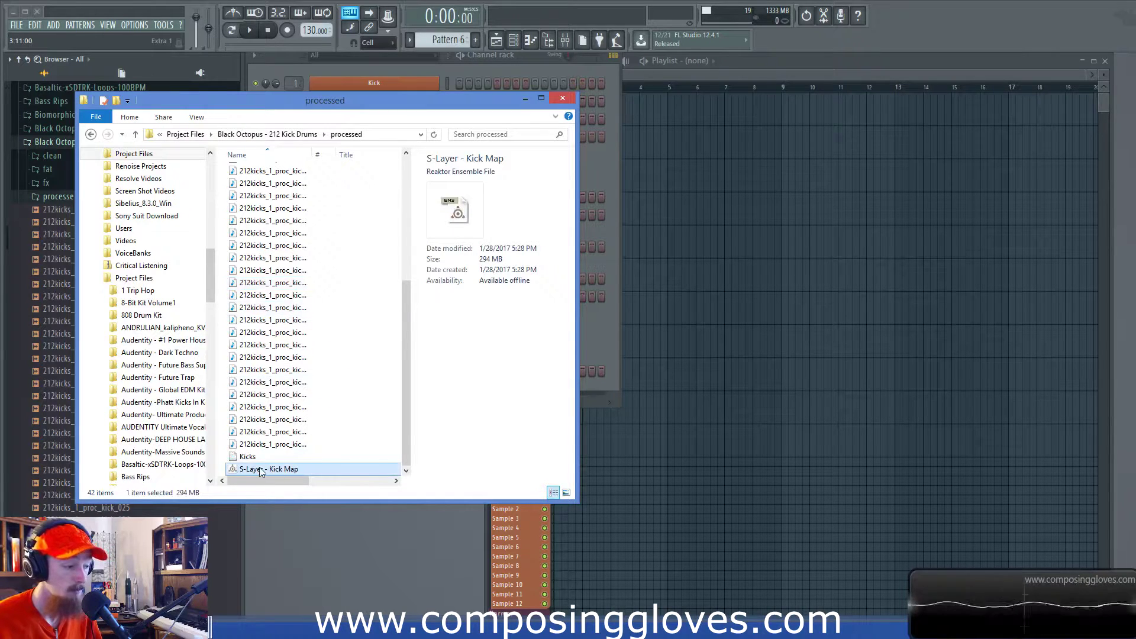
pyautogui.moveTo(260, 471); pyautogui.dragTo(412, 112)
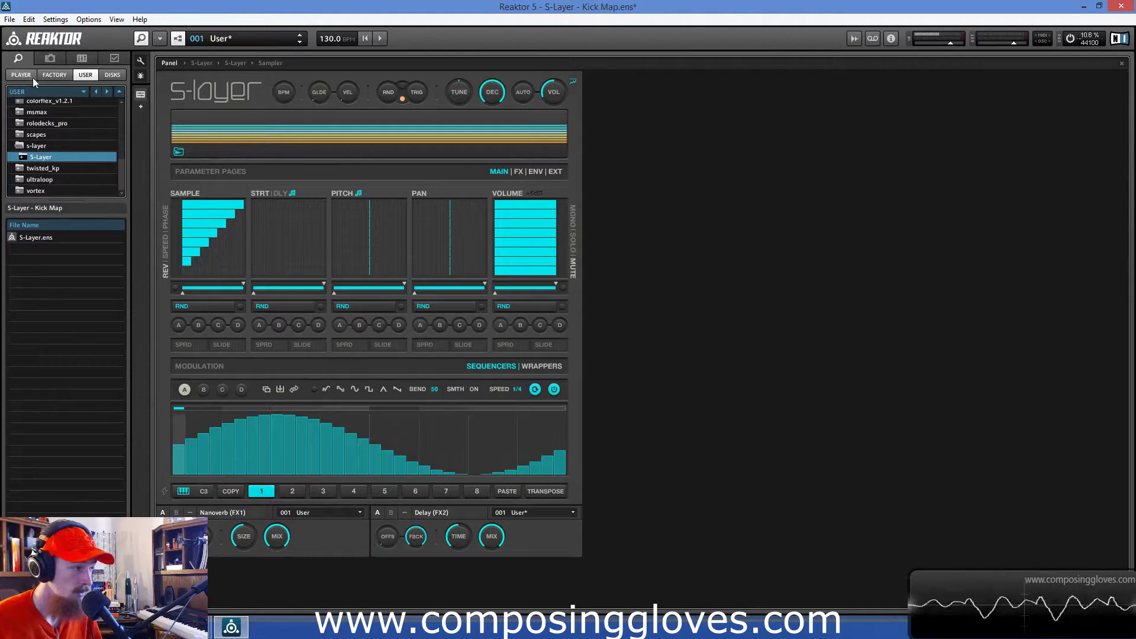
# Step: Load the Kicks snapshot from the ensemble's User bank, and close standalone Reaktor without saving, along with the processed folder window
pyautogui.click(54, 76)
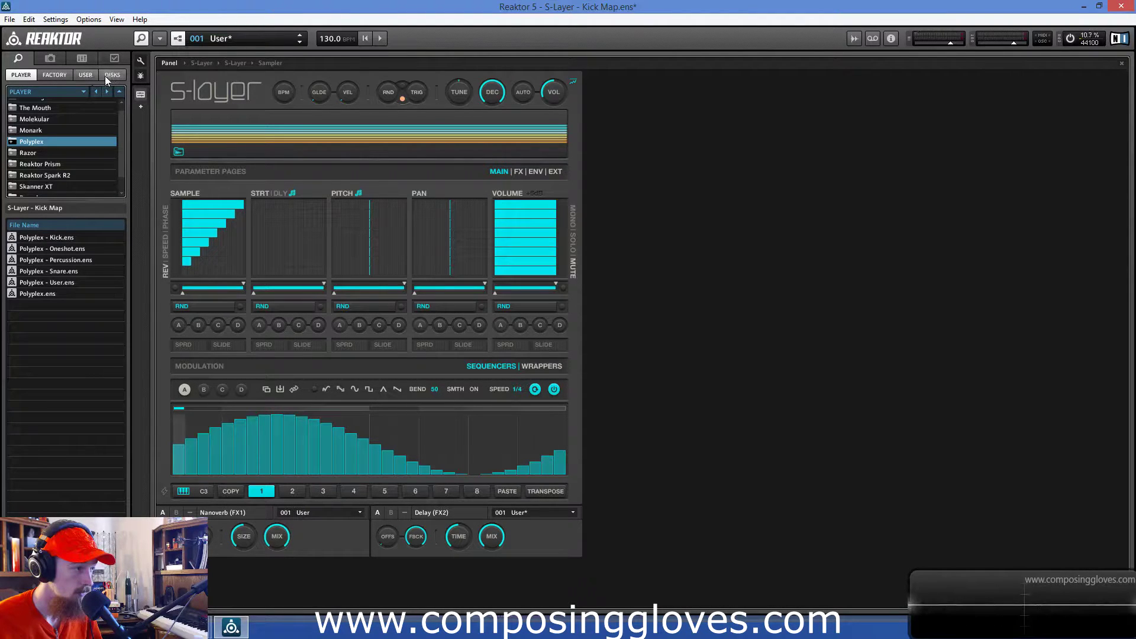
pyautogui.click(50, 58)
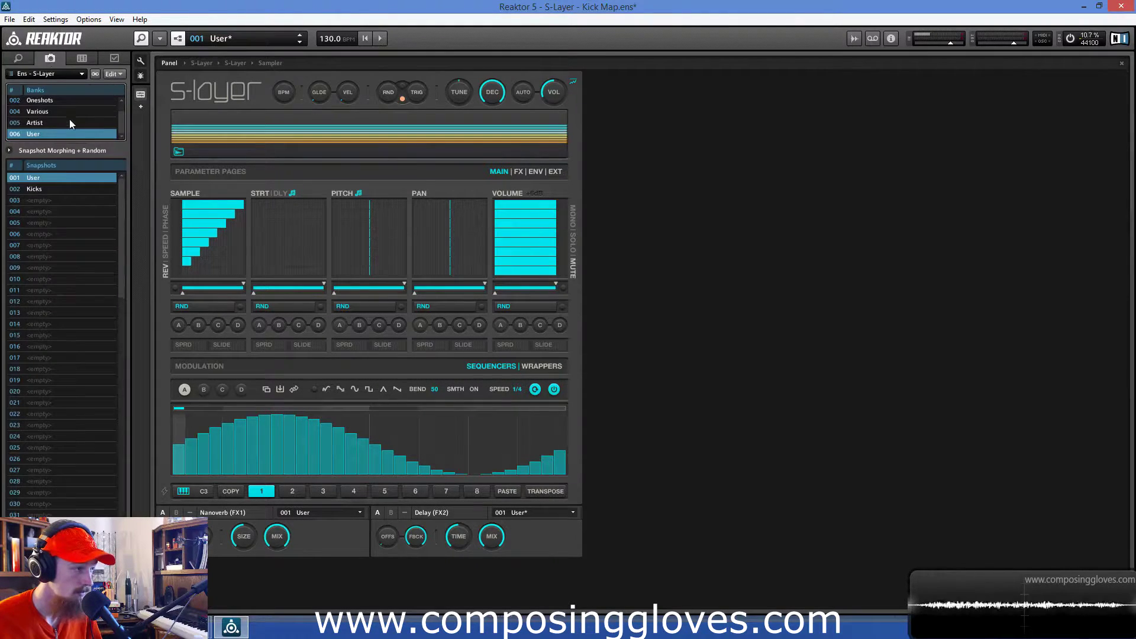
pyautogui.click(33, 188)
pyautogui.click(1131, 9)
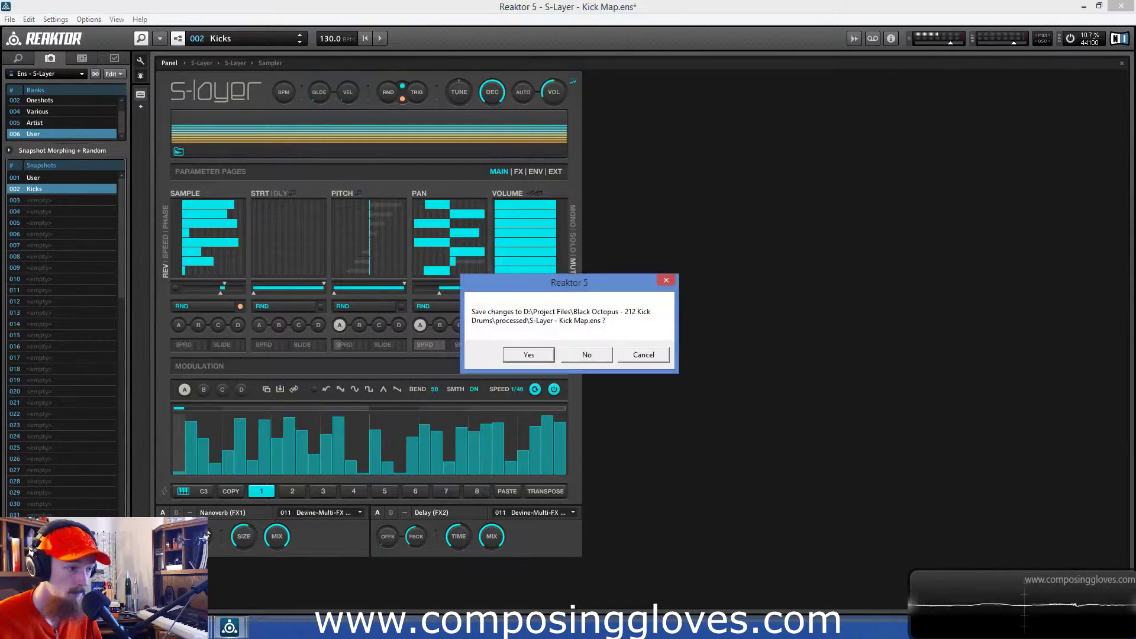
pyautogui.click(584, 355)
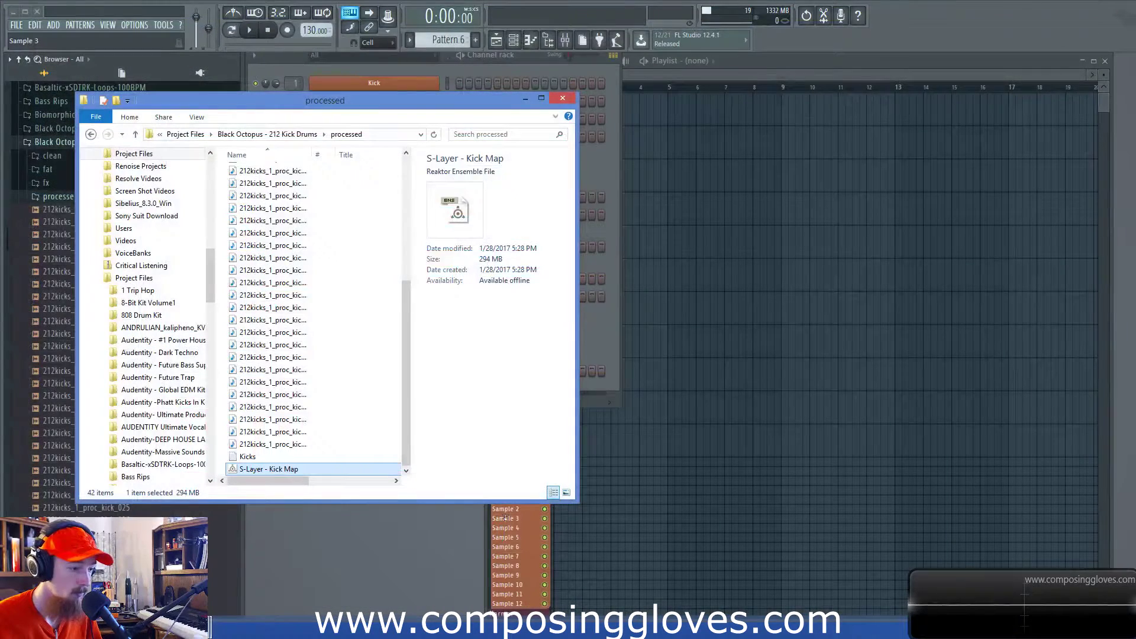
pyautogui.click(562, 98)
# Step: Add a new Reaktor5 instrument channel in FL Studio and load S-Layer.ens from the user library into it
pyautogui.click(375, 400)
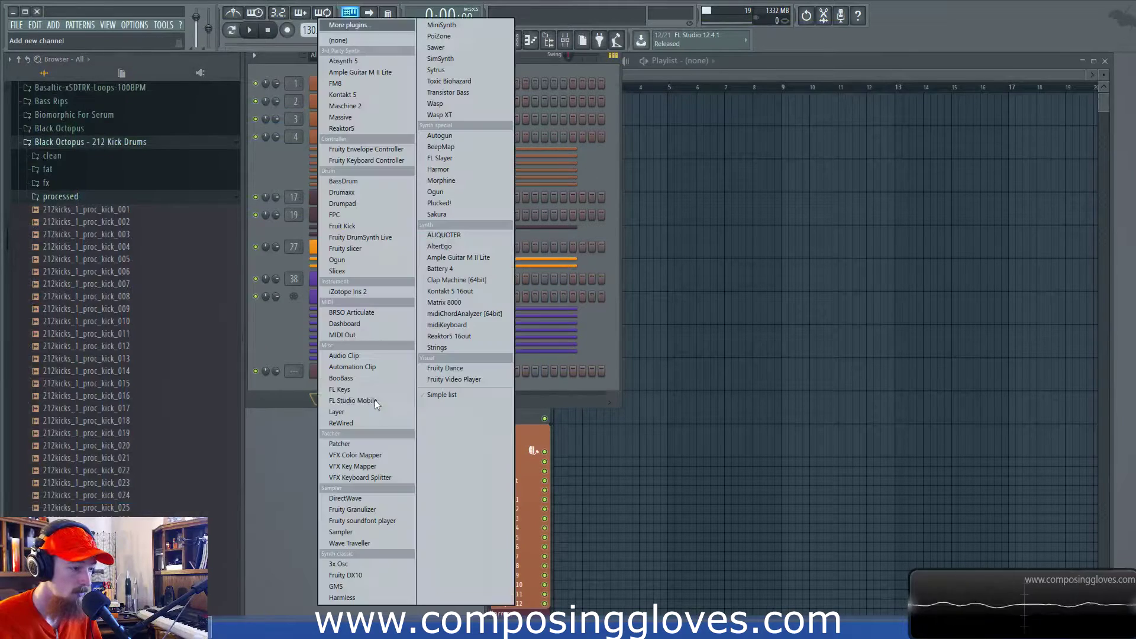
pyautogui.click(375, 126)
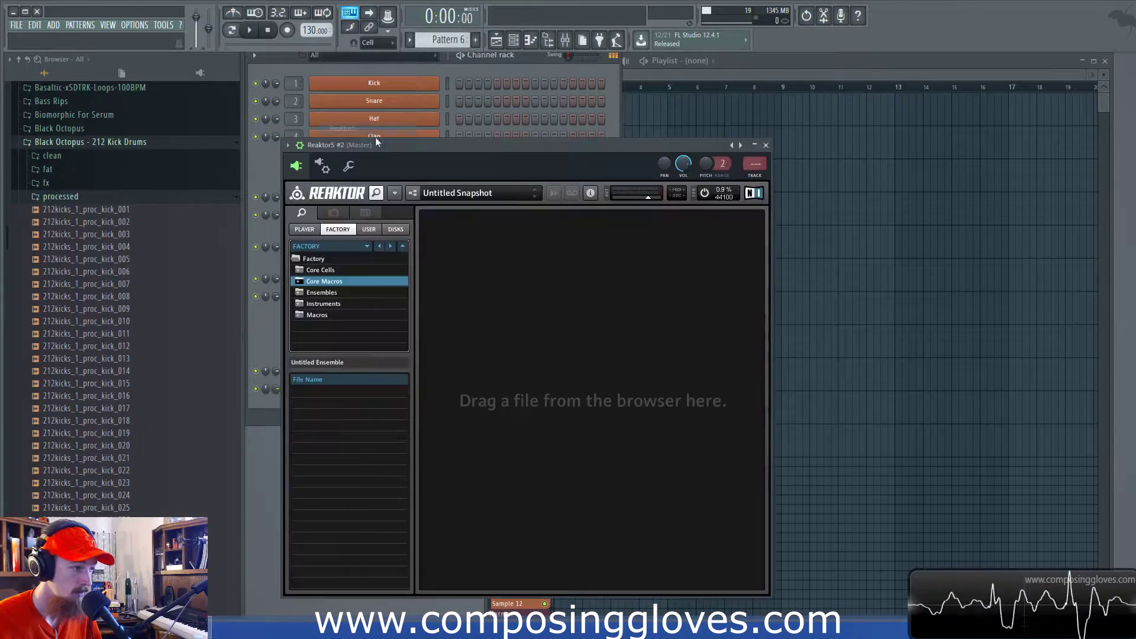
pyautogui.moveTo(474, 137); pyautogui.dragTo(576, 85)
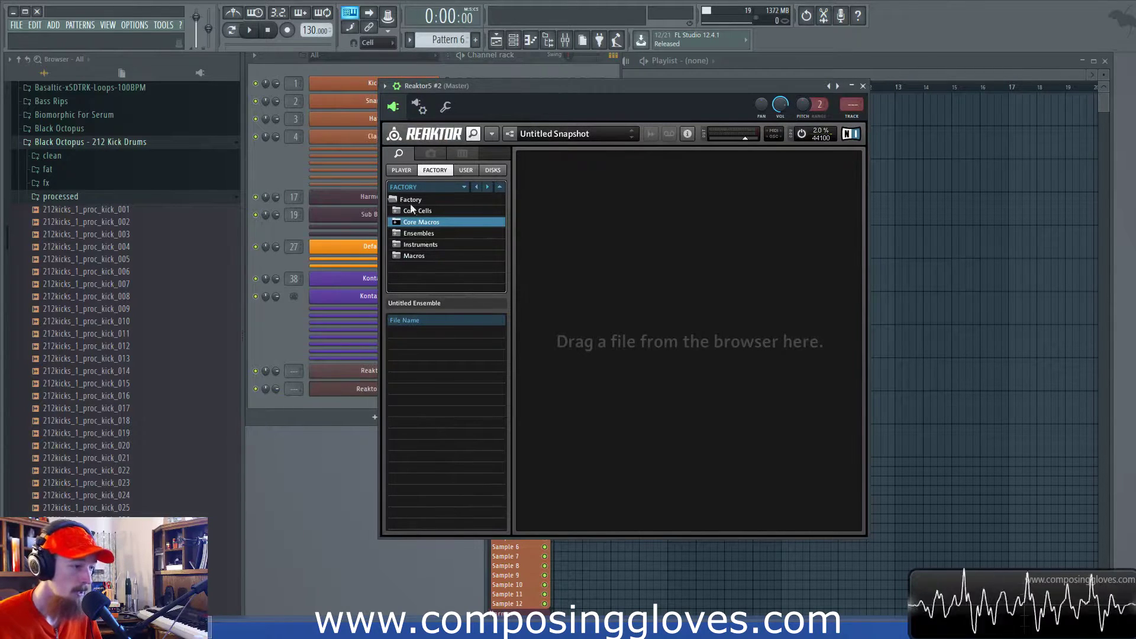
pyautogui.click(466, 169)
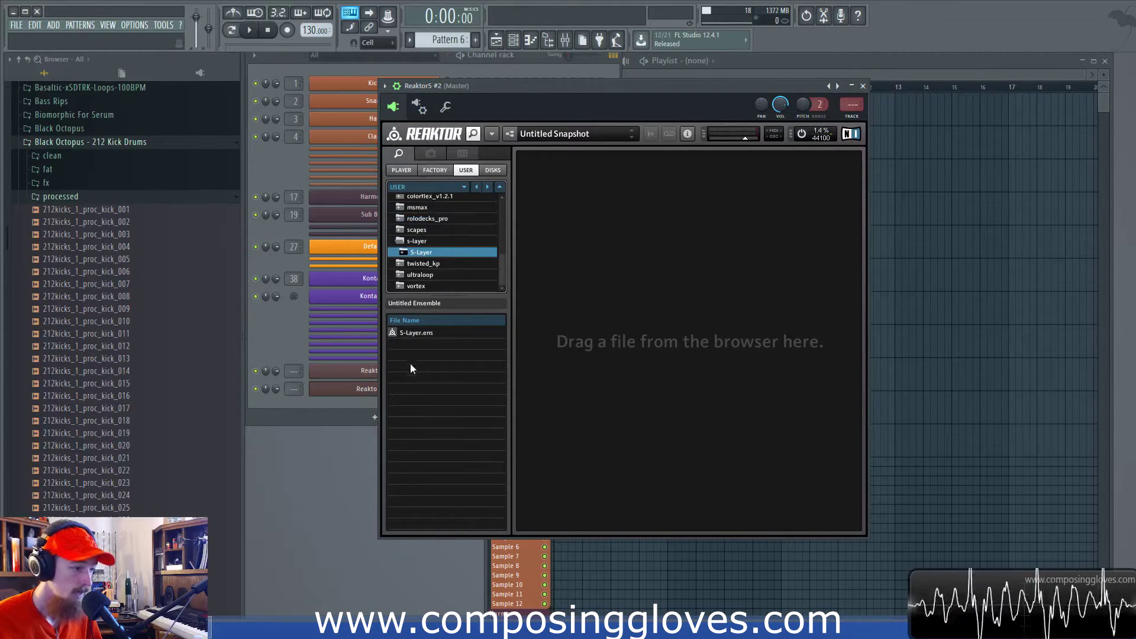
pyautogui.click(412, 333)
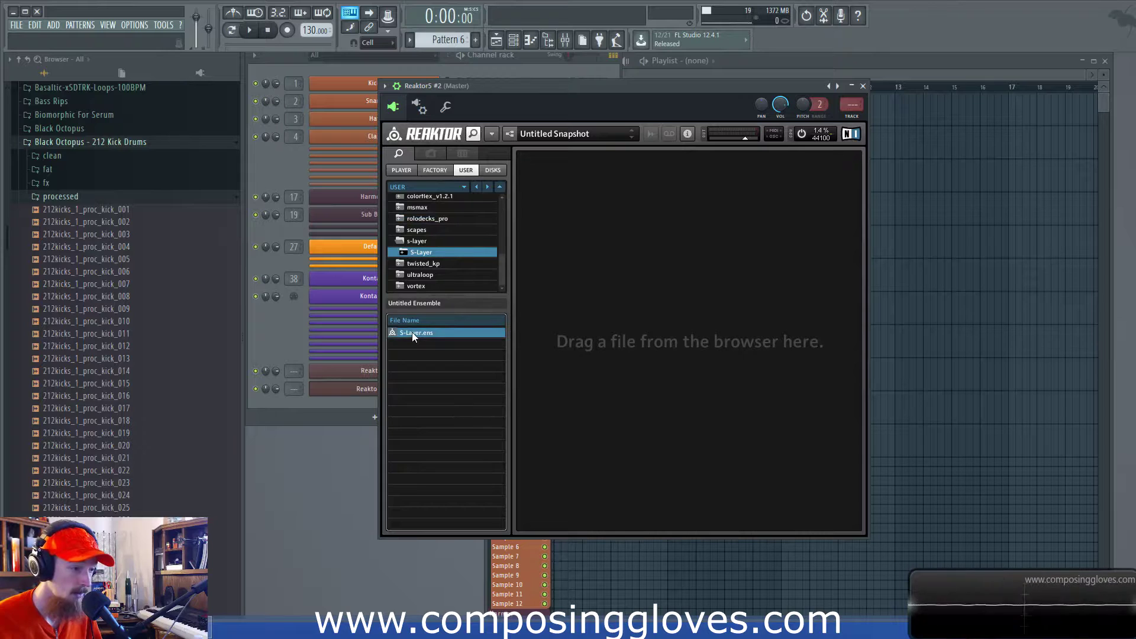
pyautogui.doubleClick(412, 331)
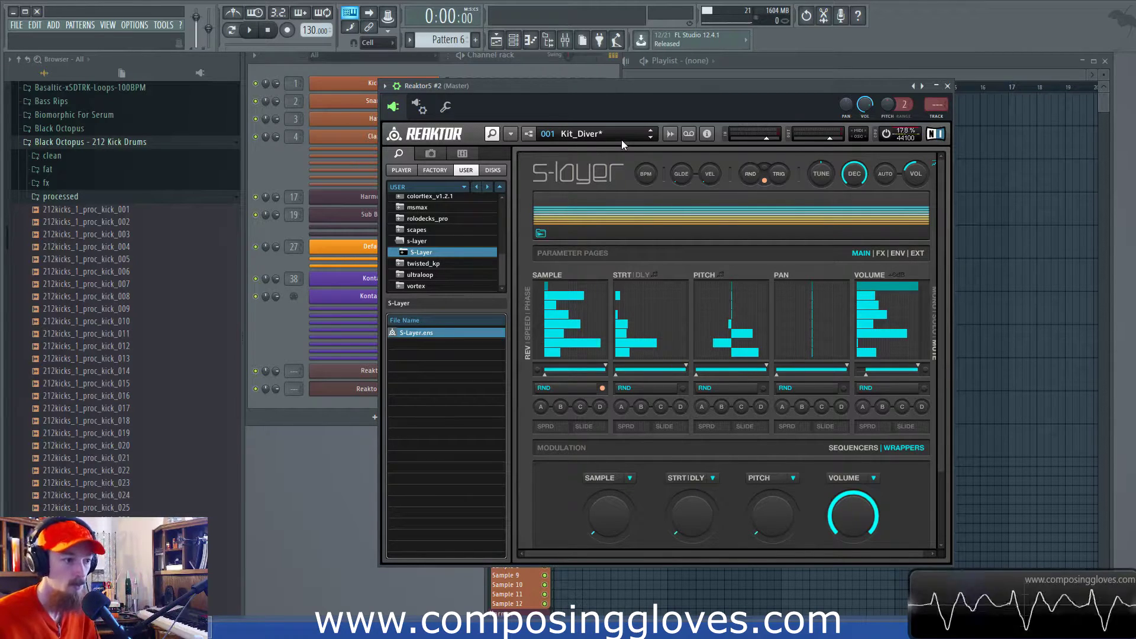
# Step: Examine the fresh S-Layer's default sample map and the snapshots stored in its User bank
pyautogui.click(673, 134)
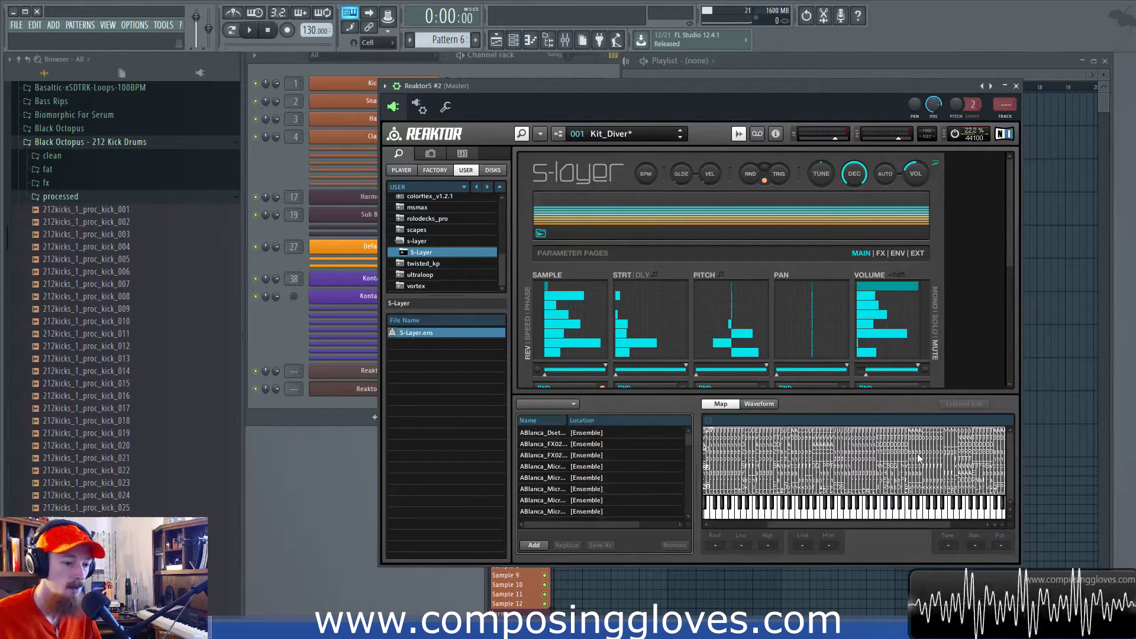
pyautogui.click(739, 134)
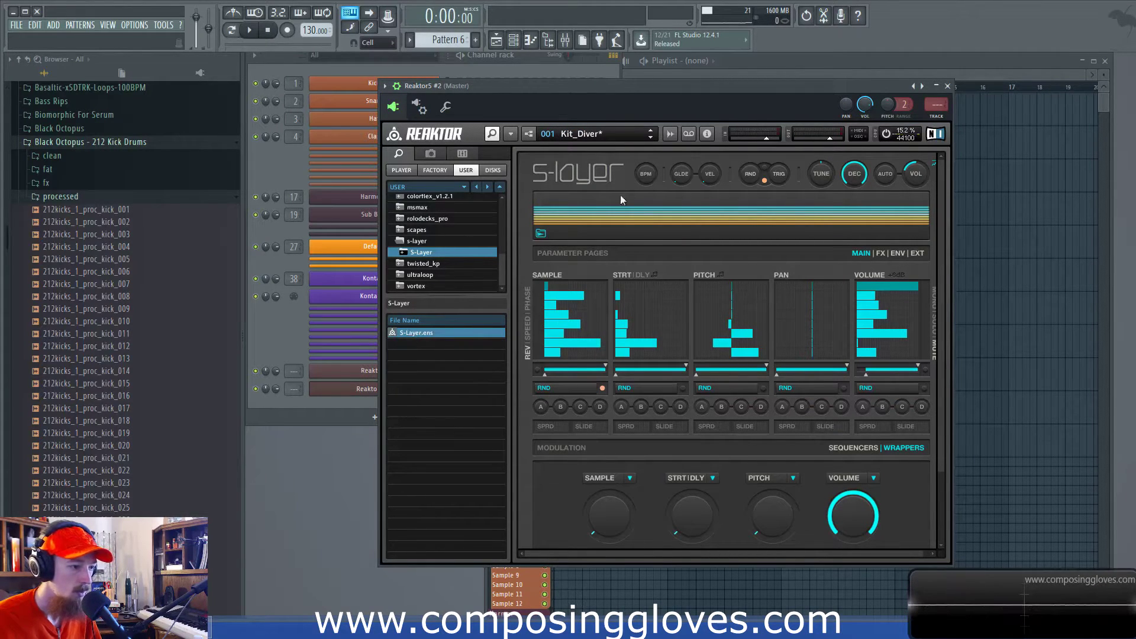
pyautogui.click(431, 153)
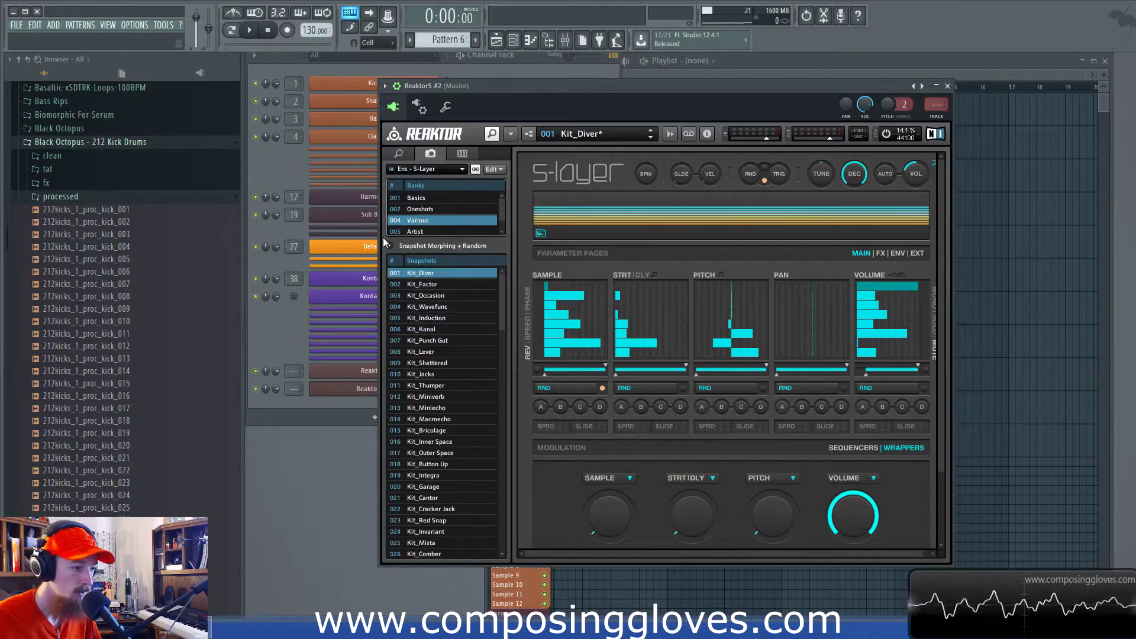
pyautogui.scroll(-1, 506, 232)
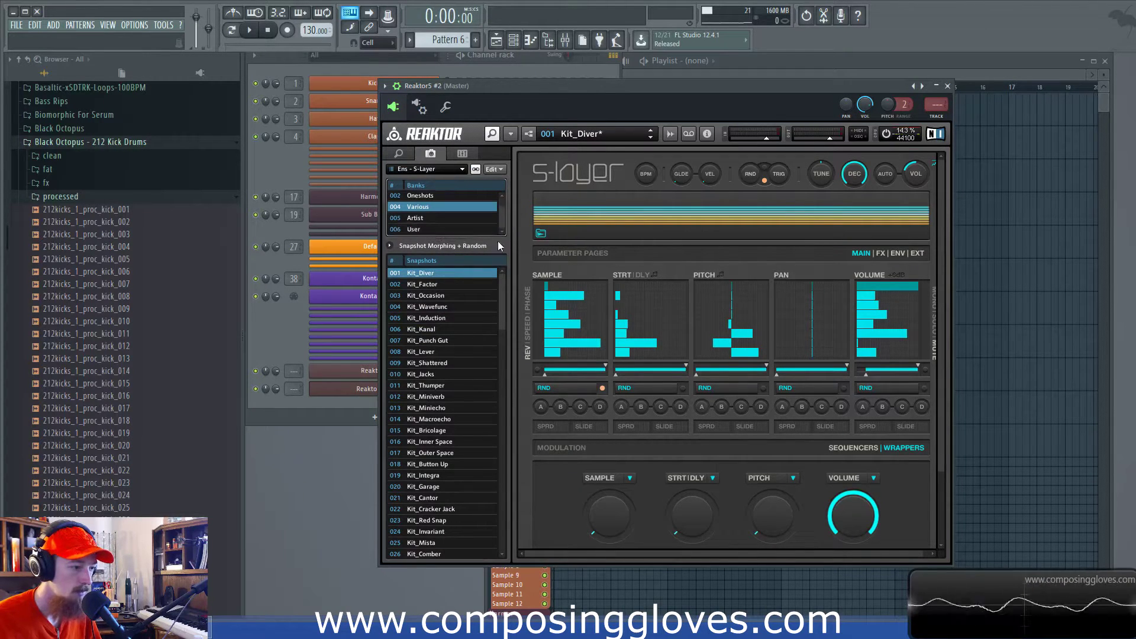
pyautogui.click(420, 230)
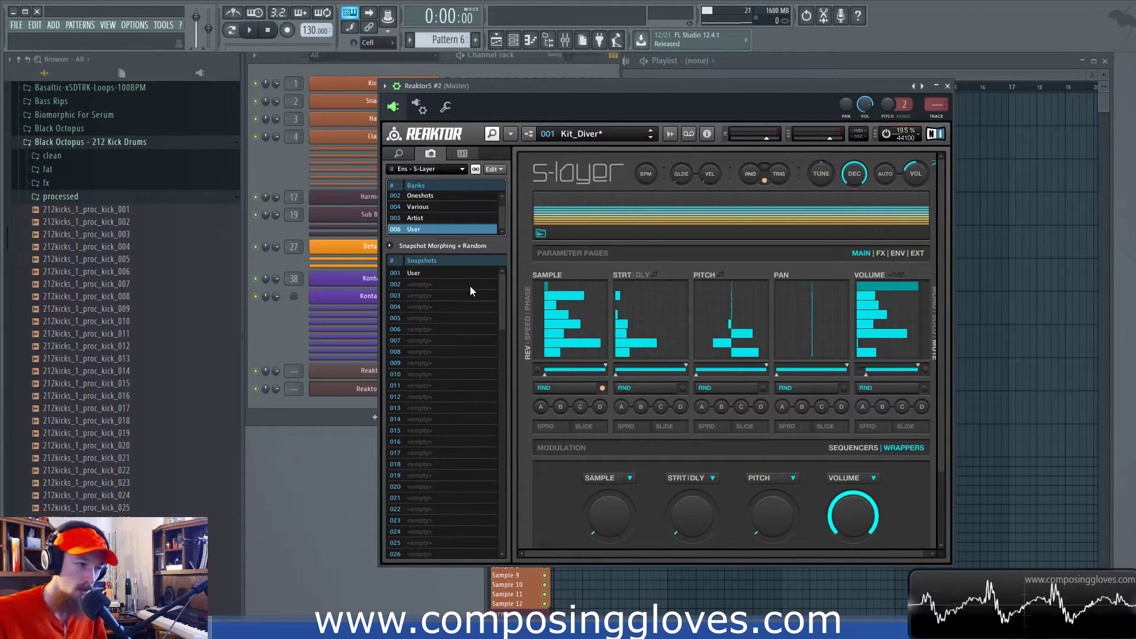
pyautogui.click(398, 153)
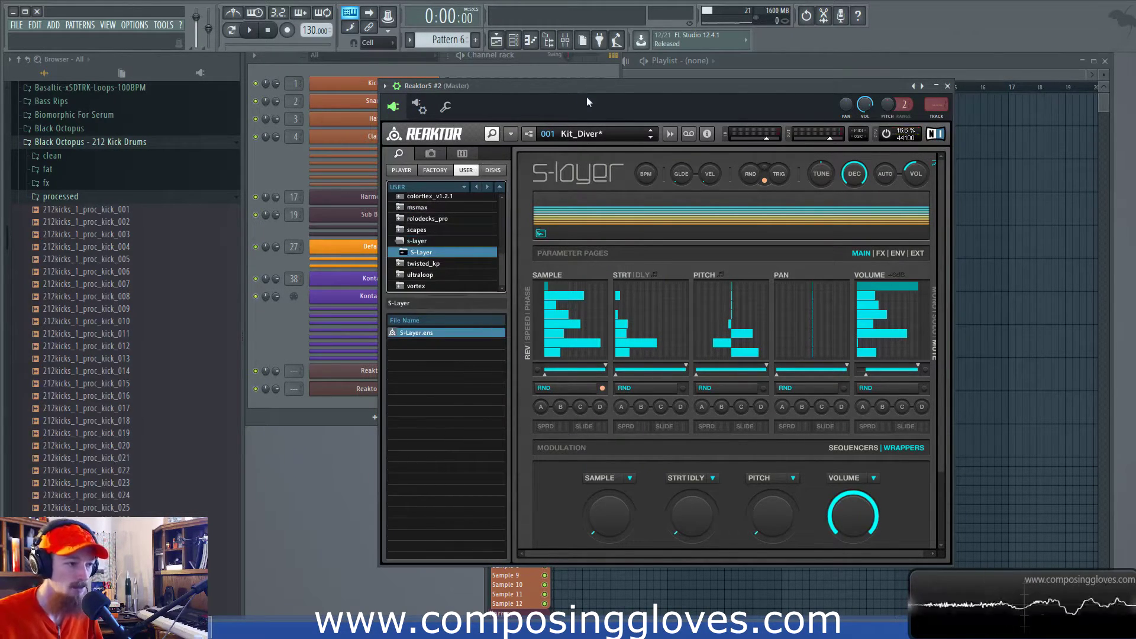
# Step: Unlock S-Layer's panel for editing, open the sample map editor from its waveform display, and lock the panel again
pyautogui.moveTo(592, 86); pyautogui.dragTo(535, 78)
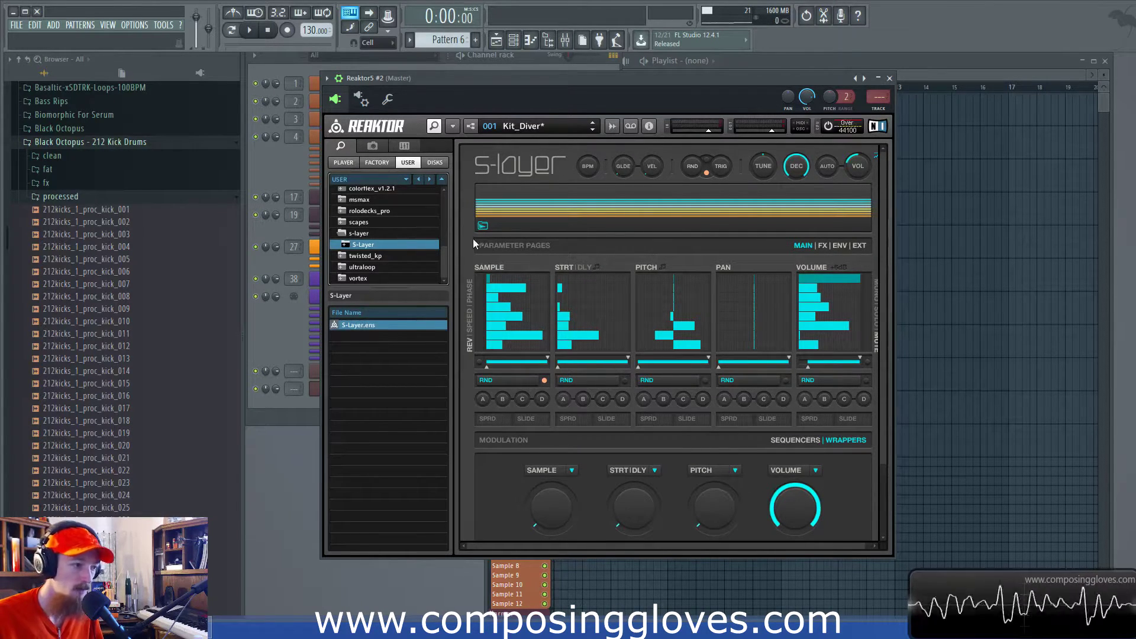
pyautogui.click(470, 125)
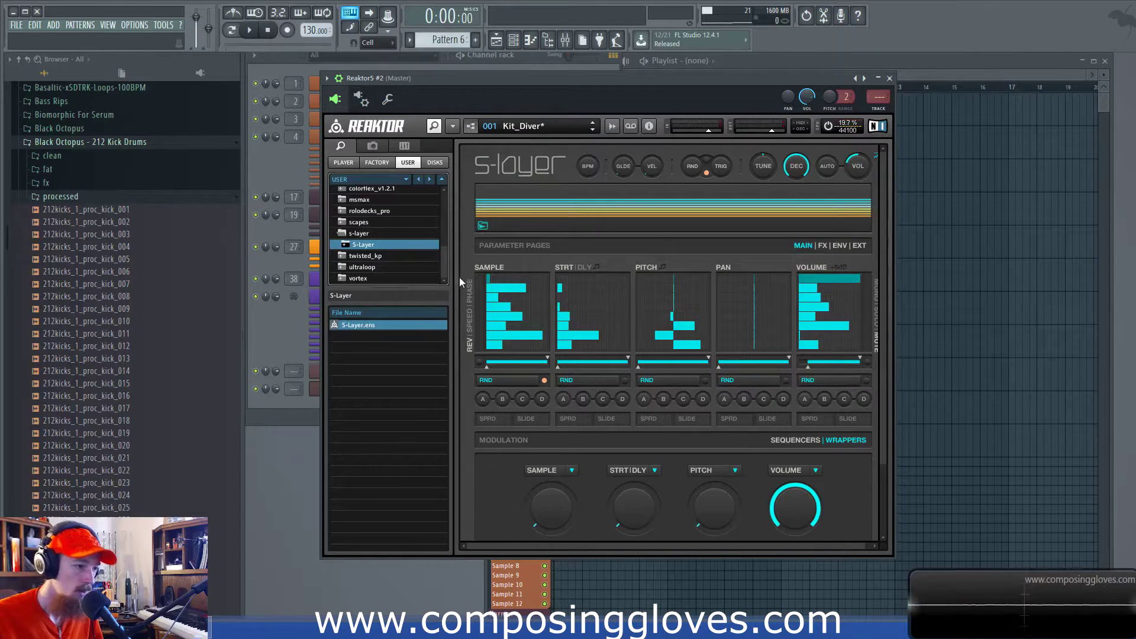
pyautogui.click(502, 240)
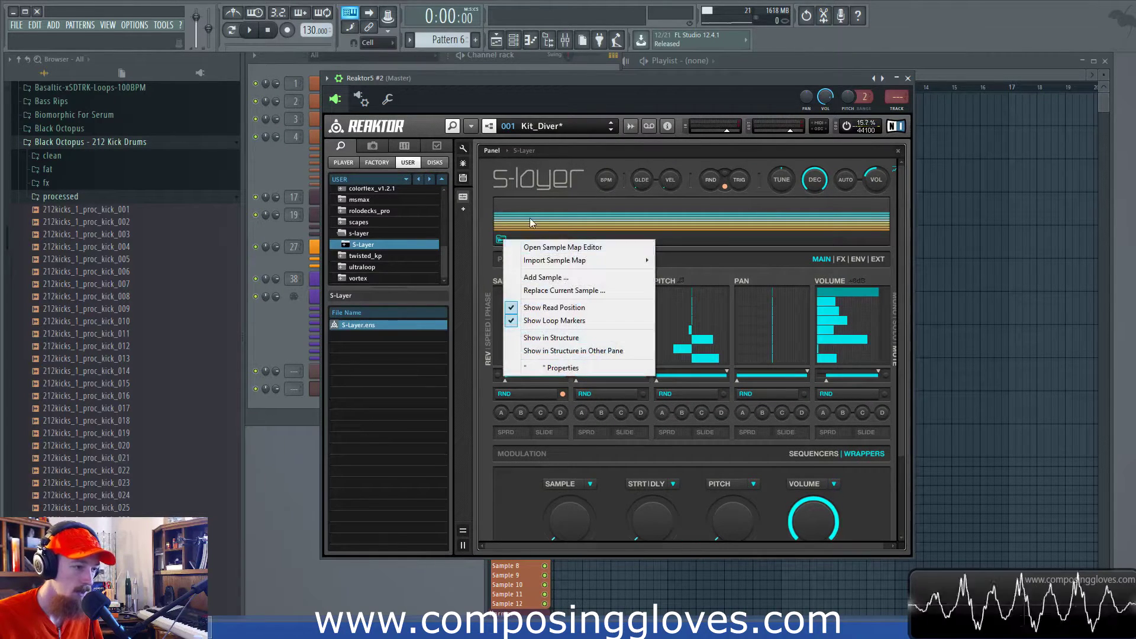
pyautogui.click(491, 130)
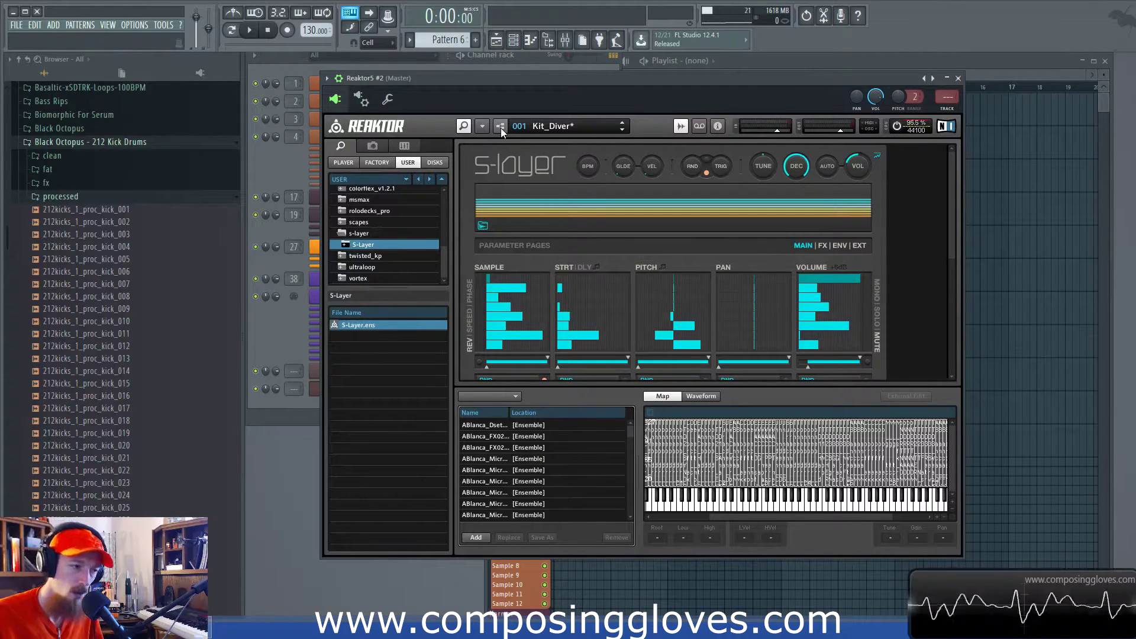
# Step: Replace S-Layer's sample map by importing the Kicks map from the processed folder, and hide the sample map editor
pyautogui.click(611, 396)
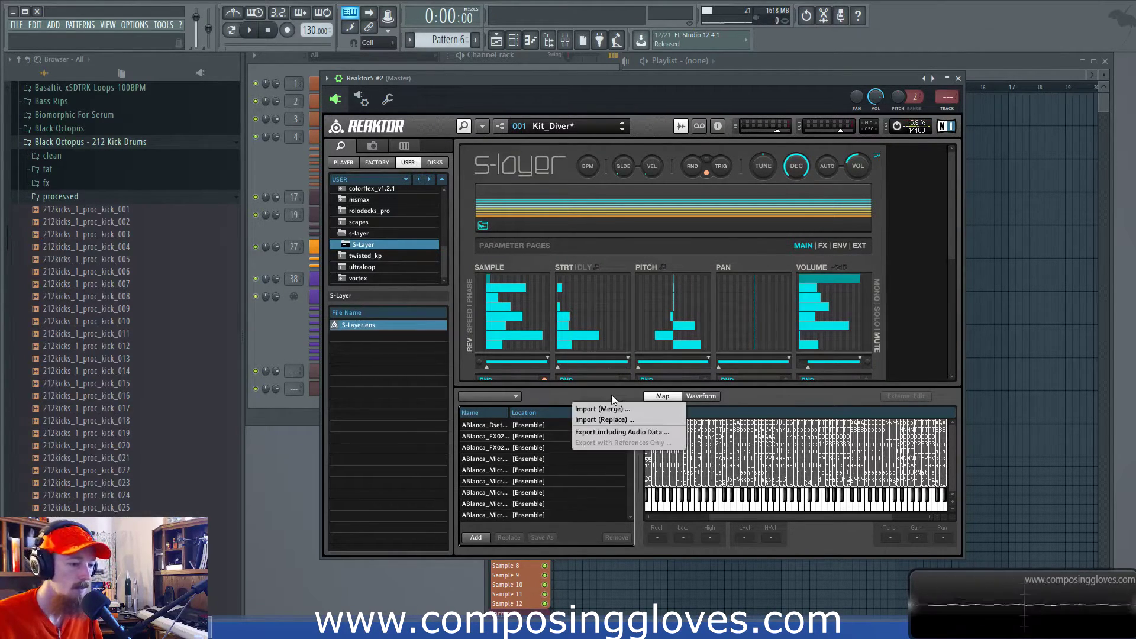
pyautogui.click(602, 396)
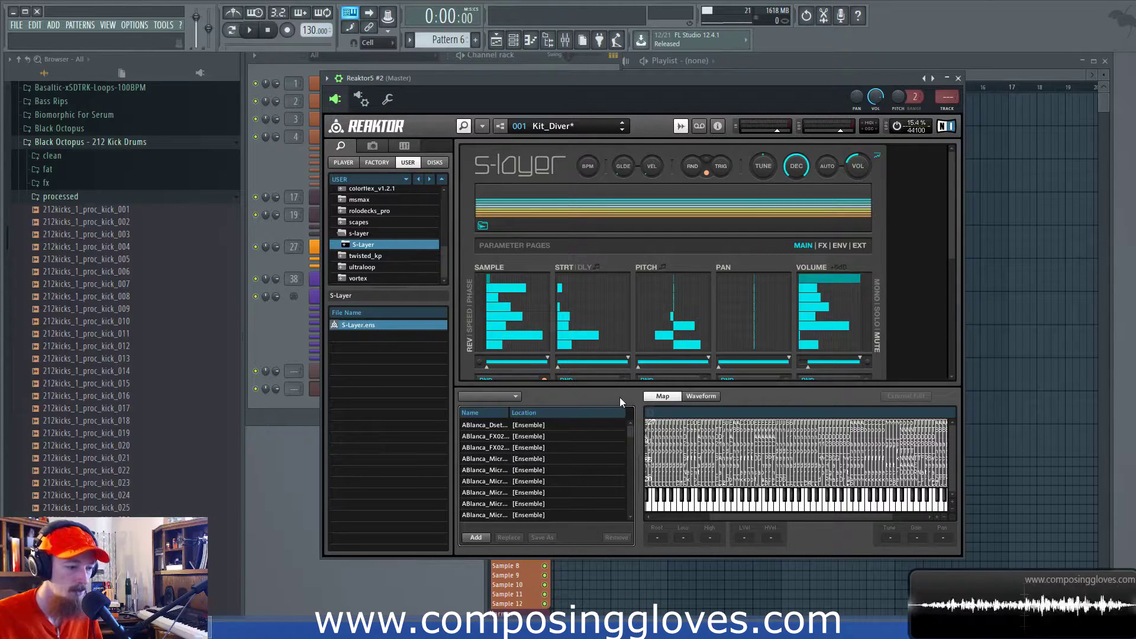
pyautogui.click(615, 397)
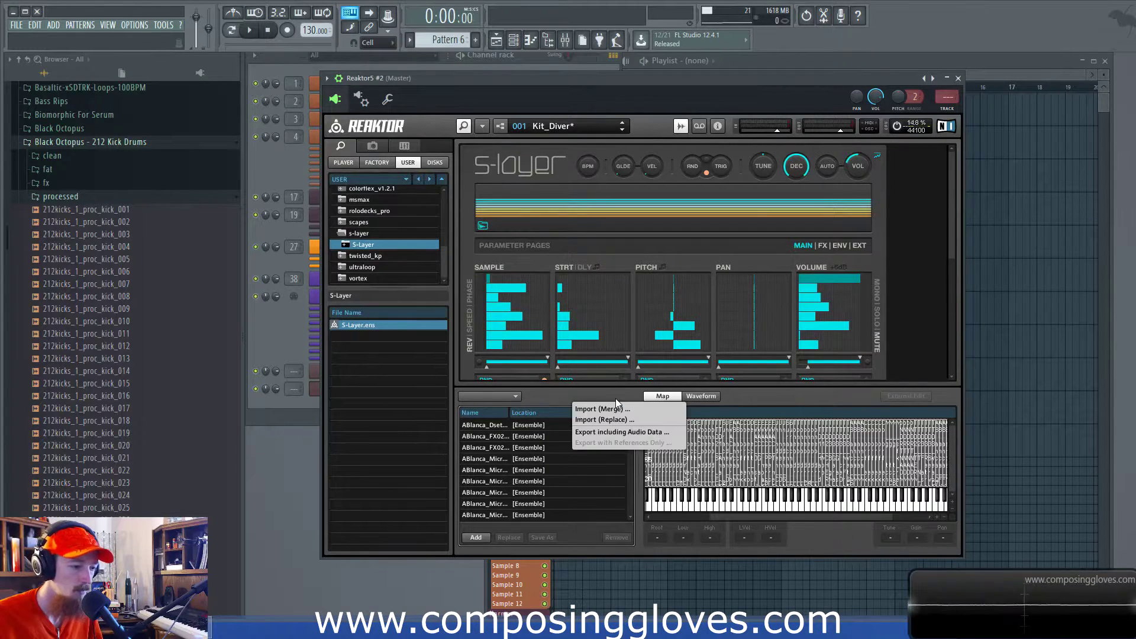
pyautogui.click(665, 417)
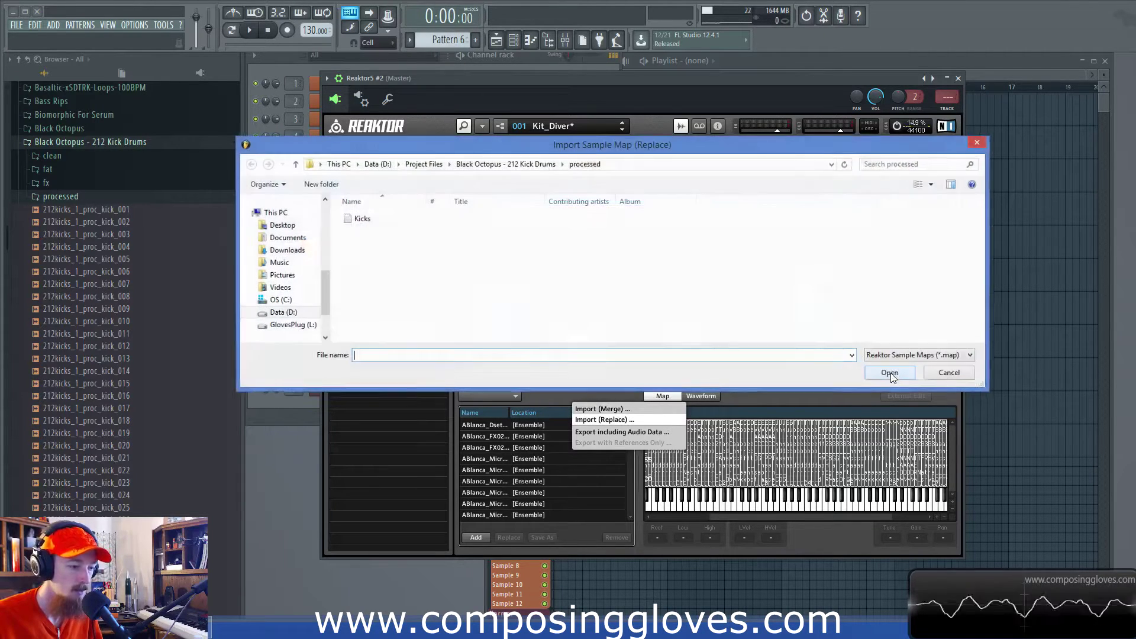
pyautogui.doubleClick(386, 220)
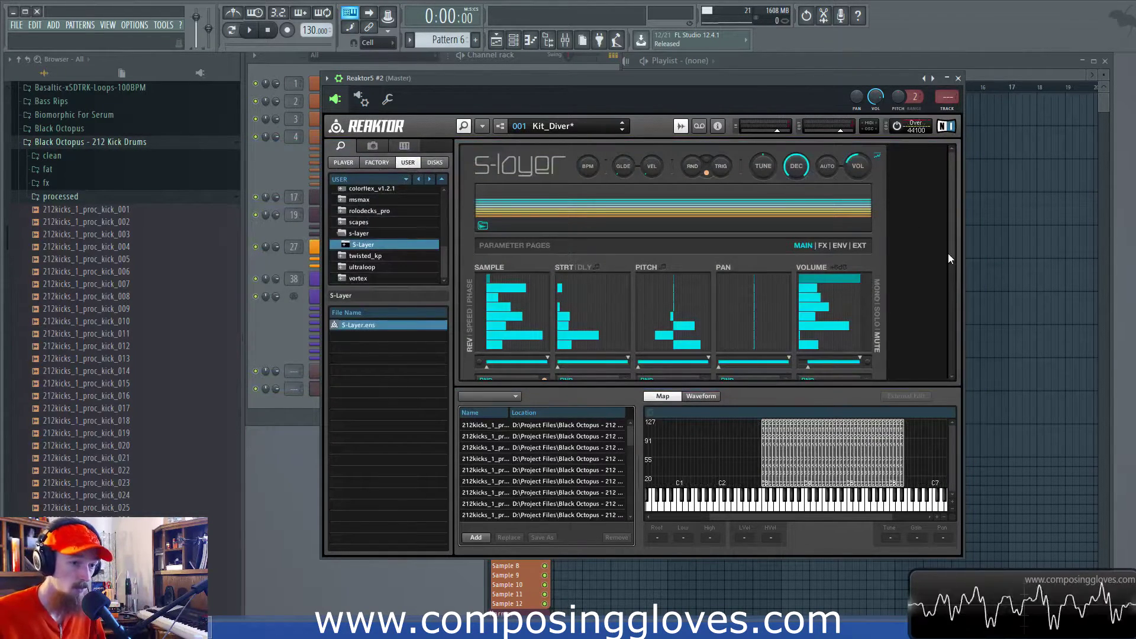
pyautogui.moveTo(949, 253); pyautogui.dragTo(942, 211)
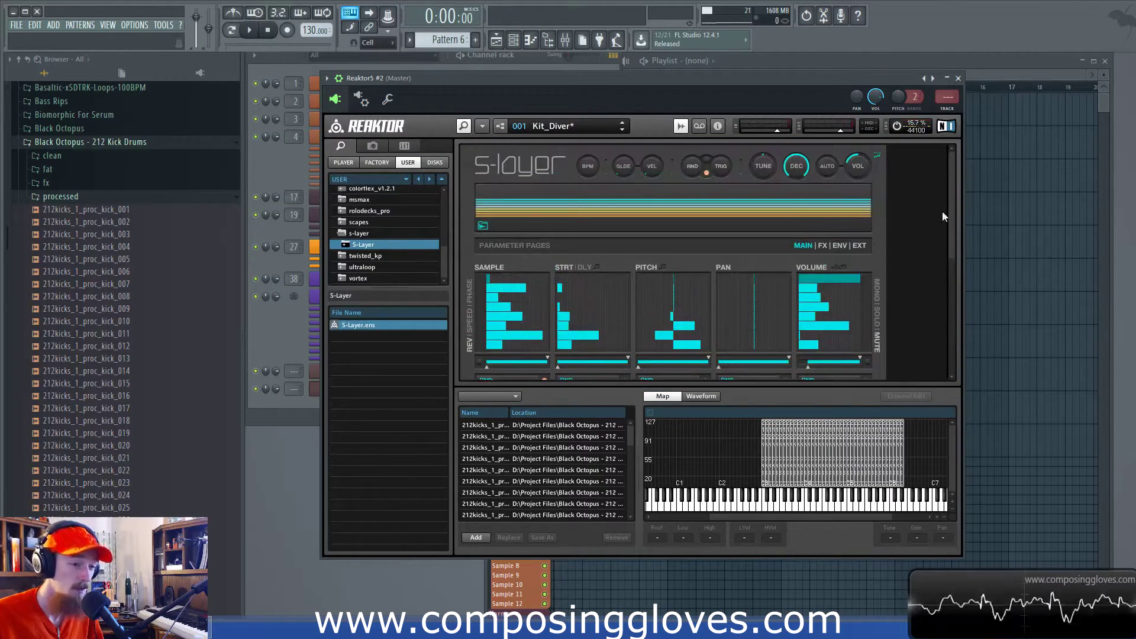
pyautogui.click(680, 126)
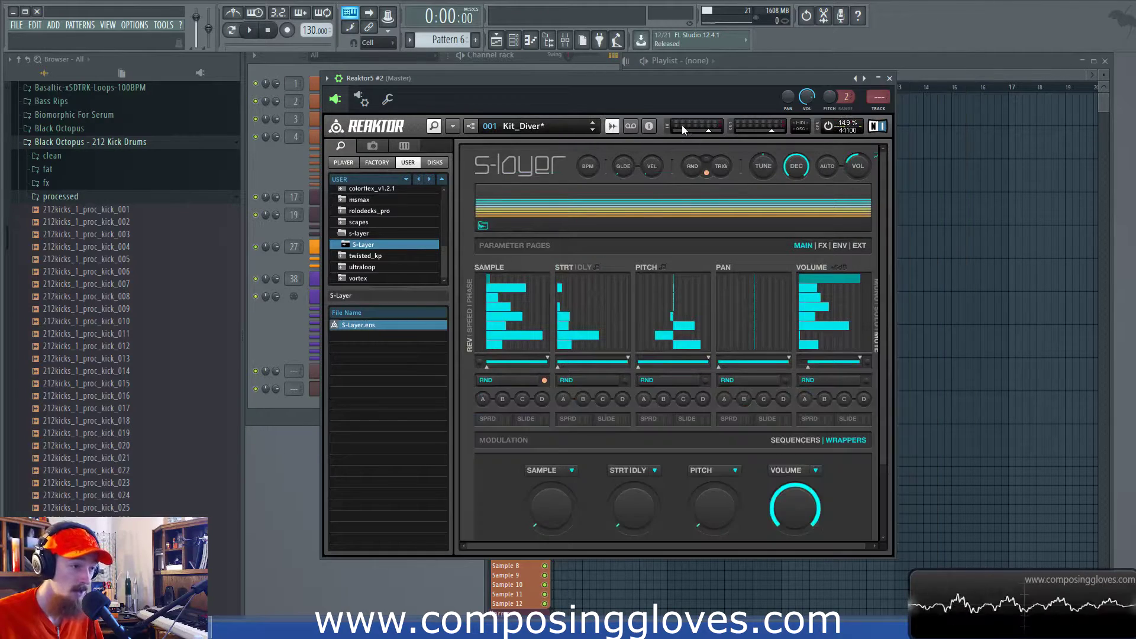